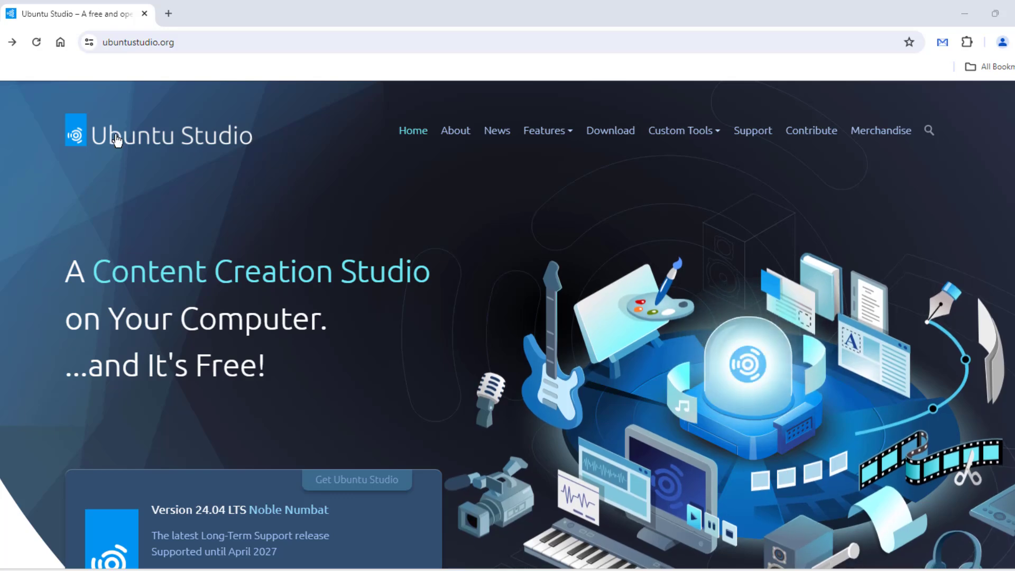
Step: Highlight the Plasma Desktop line on the homepage and open the 24.04 LTS release notes
{"action": "scroll", "coordinate": [374, 217], "scroll_direction": "down", "scroll_amount": 5}
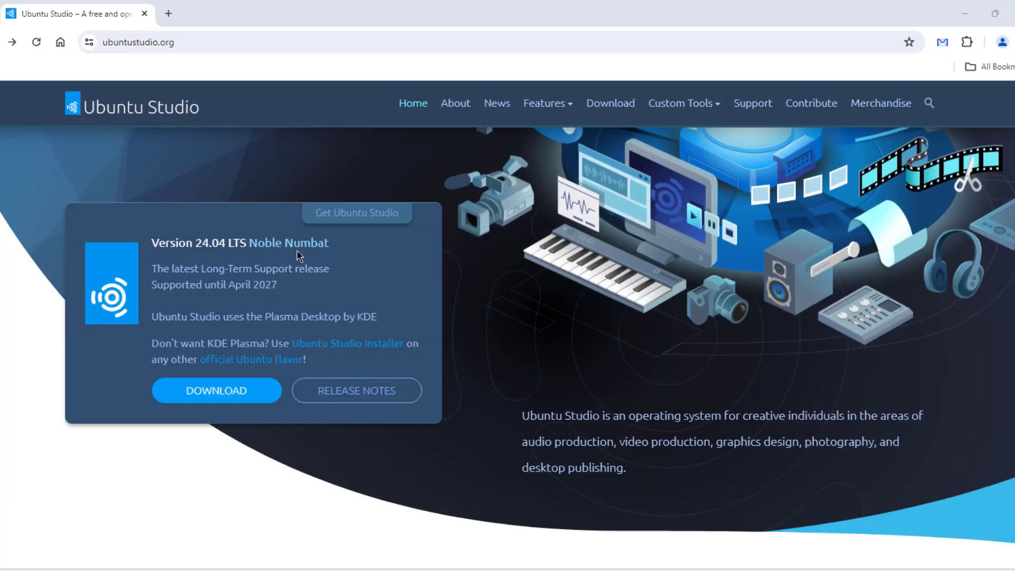
{"action": "left_click_drag", "start_coordinate": [152, 243], "coordinate": [318, 245]}
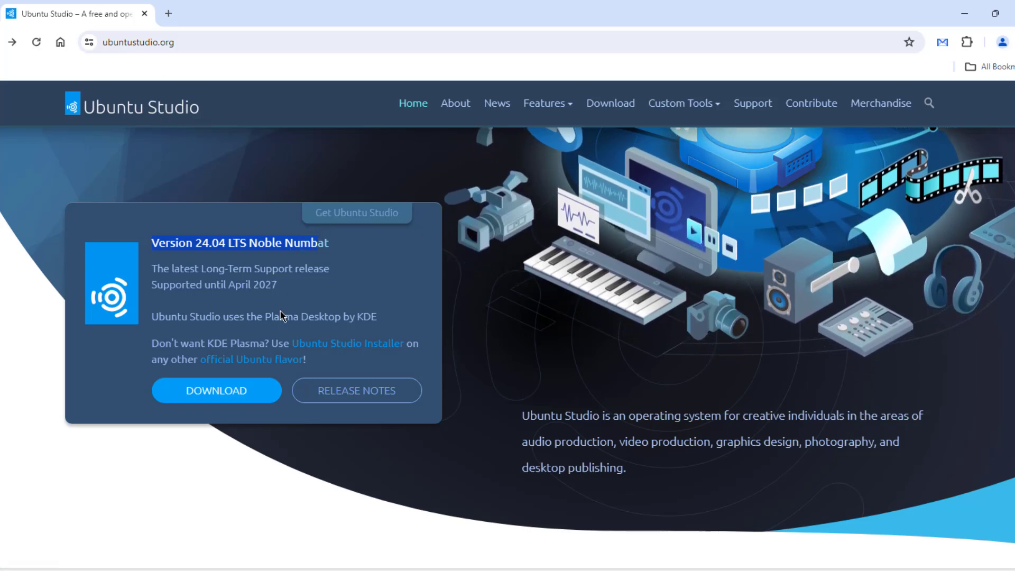
{"action": "triple_click", "coordinate": [264, 316]}
{"action": "scroll", "coordinate": [317, 370], "scroll_direction": "up", "scroll_amount": 1}
{"action": "left_click", "coordinate": [347, 459]}
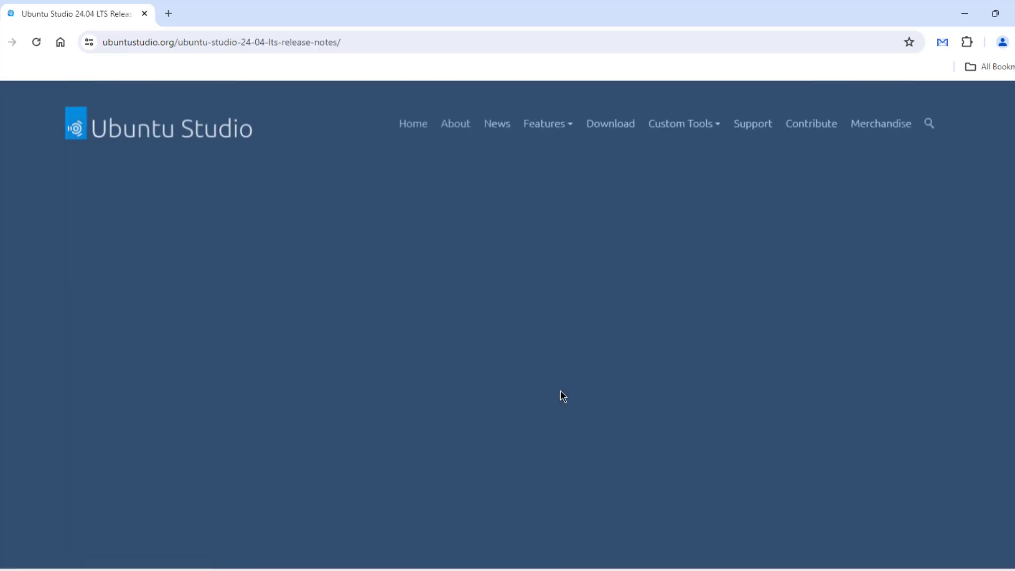
Step: Read down the release notes, highlighting the Audio and Graphics headings
{"action": "scroll", "coordinate": [781, 353], "scroll_direction": "down", "scroll_amount": 3}
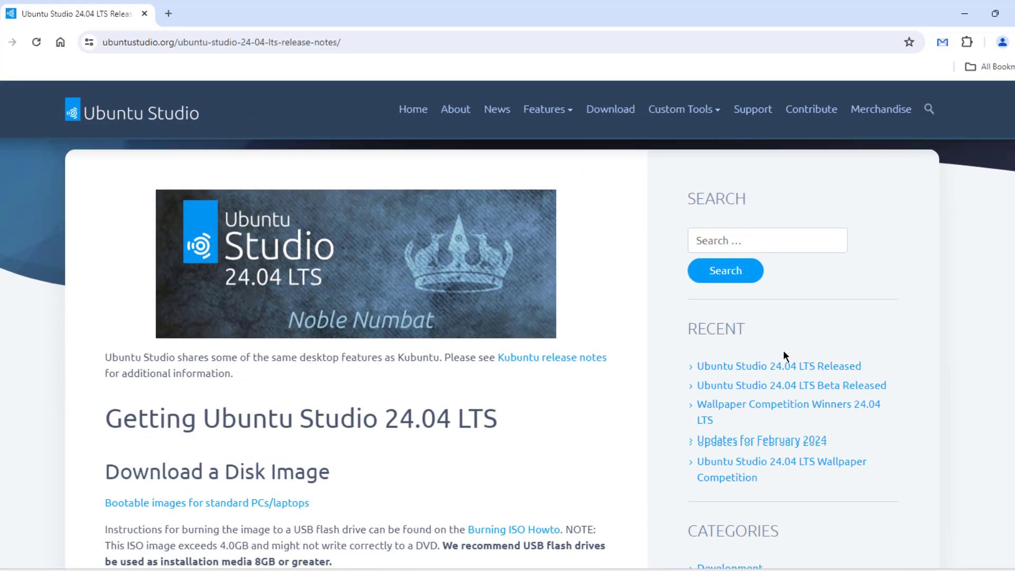
{"action": "scroll", "coordinate": [603, 327], "scroll_direction": "down", "scroll_amount": 5}
{"action": "scroll", "coordinate": [584, 343], "scroll_direction": "down", "scroll_amount": 5}
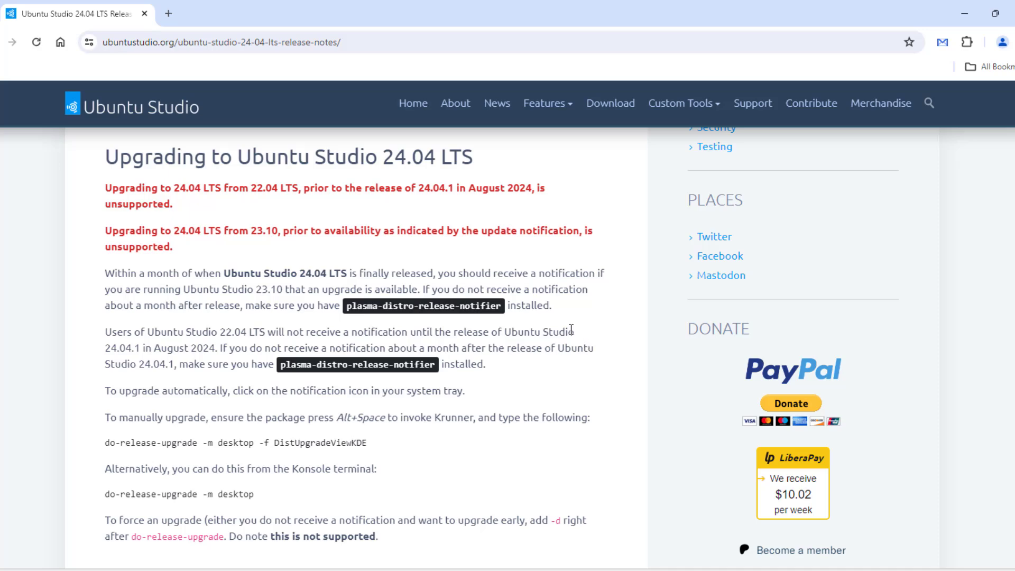
{"action": "scroll", "coordinate": [544, 332], "scroll_direction": "down", "scroll_amount": 5}
{"action": "scroll", "coordinate": [541, 333], "scroll_direction": "down", "scroll_amount": 2}
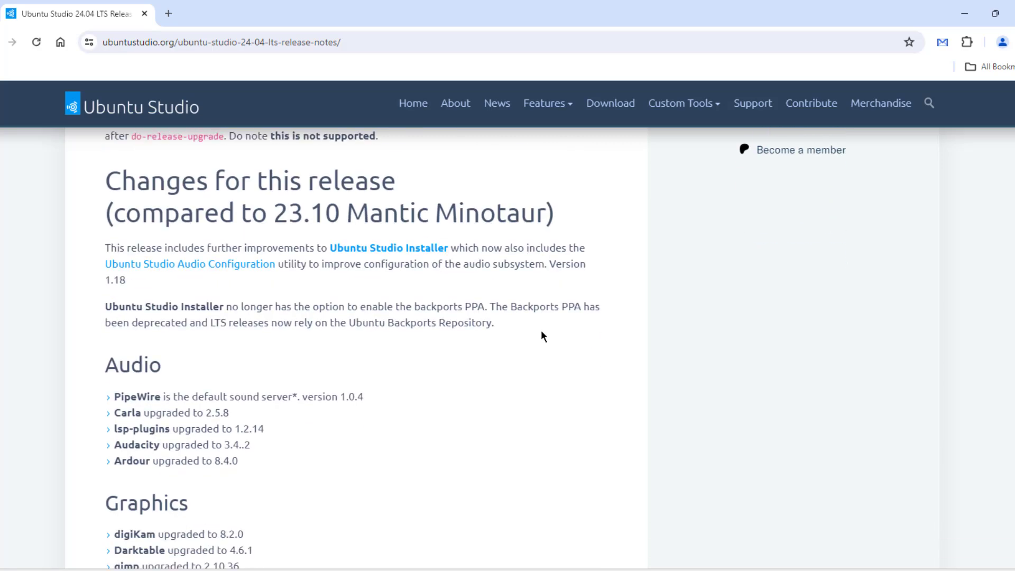
{"action": "scroll", "coordinate": [304, 255], "scroll_direction": "down", "scroll_amount": 3}
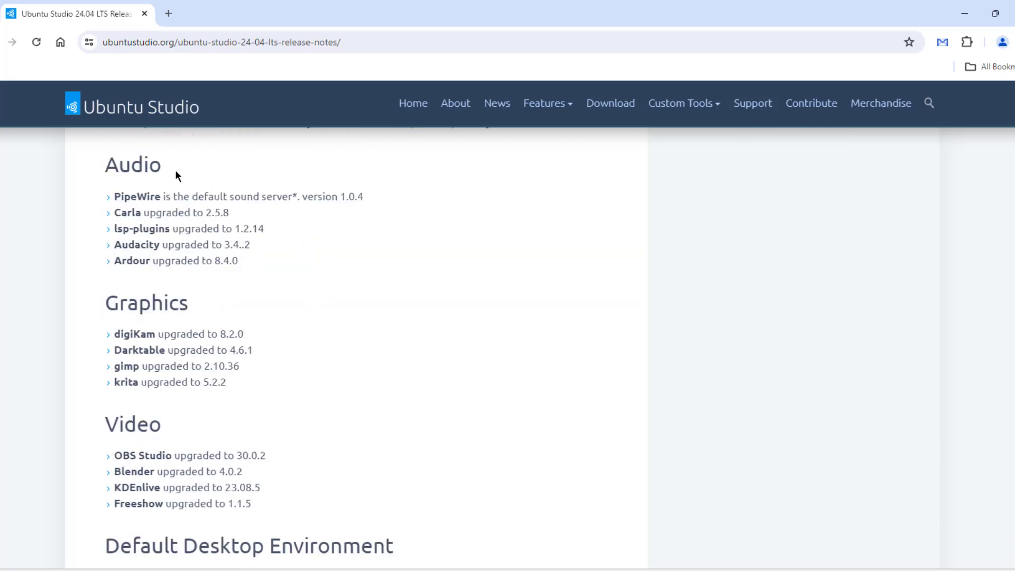
{"action": "left_click_drag", "start_coordinate": [176, 176], "coordinate": [92, 176]}
{"action": "left_click_drag", "start_coordinate": [201, 310], "coordinate": [90, 307]}
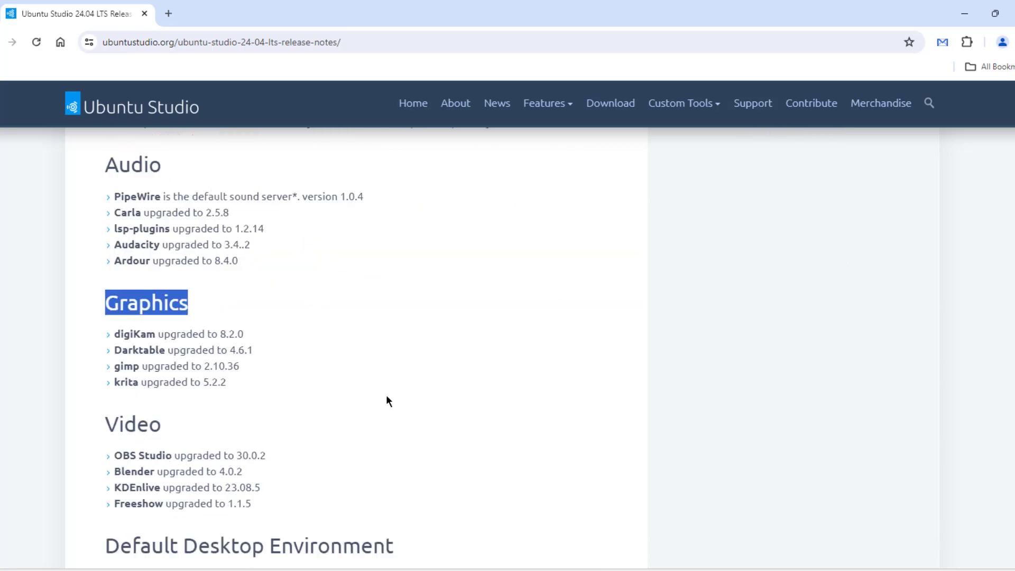
Step: Highlight the Current Version of Main Multimedia Packages heading and read the rest of the notes
{"action": "scroll", "coordinate": [386, 400], "scroll_direction": "down", "scroll_amount": 6}
{"action": "triple_click", "coordinate": [342, 246]}
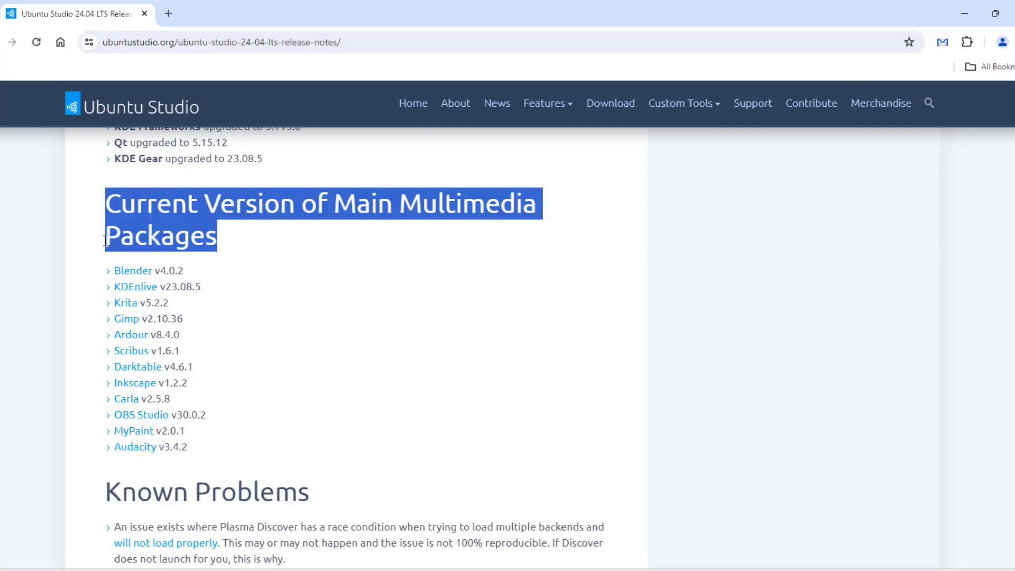
{"action": "scroll", "coordinate": [118, 412], "scroll_direction": "down", "scroll_amount": 4}
{"action": "left_click_drag", "start_coordinate": [115, 260], "coordinate": [98, 230]}
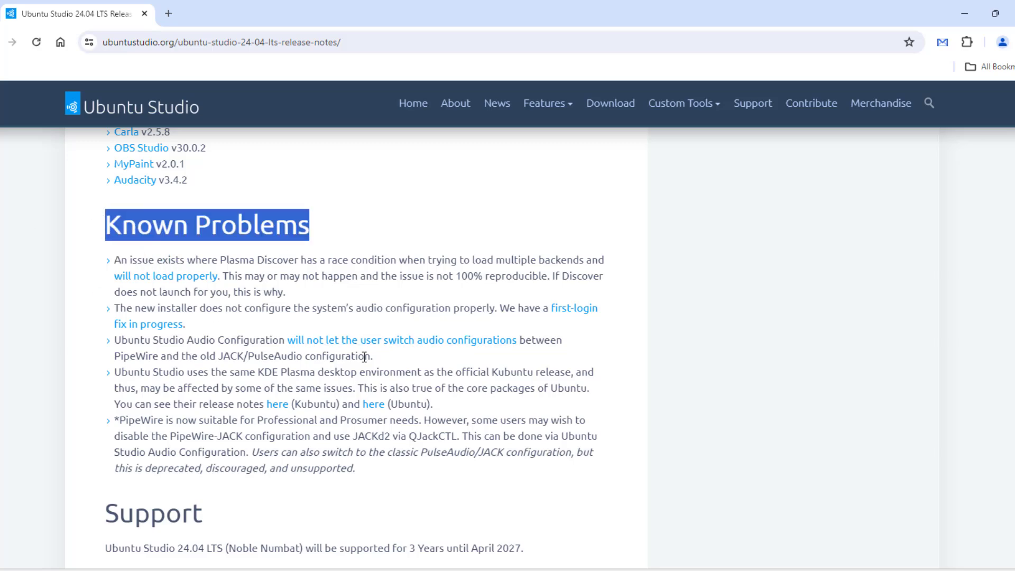
{"action": "scroll", "coordinate": [364, 357], "scroll_direction": "down", "scroll_amount": 1}
{"action": "scroll", "coordinate": [211, 224], "scroll_direction": "up", "scroll_amount": 10}
Step: Open the Ubuntu Studio Download page and scroll over its contents
{"action": "left_click", "coordinate": [615, 109]}
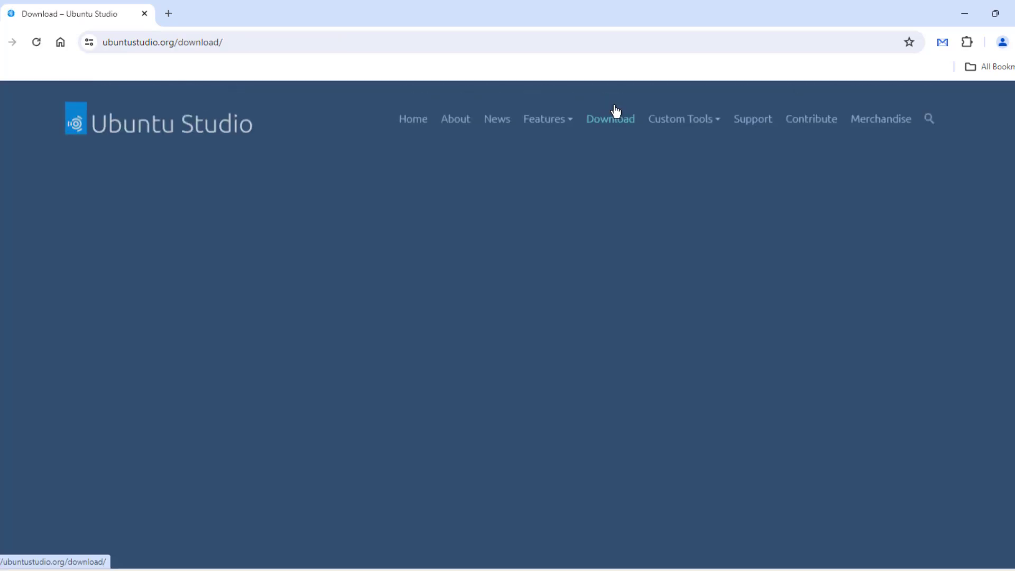
{"action": "scroll", "coordinate": [611, 291], "scroll_direction": "down", "scroll_amount": 3}
{"action": "scroll", "coordinate": [610, 291], "scroll_direction": "up", "scroll_amount": 1}
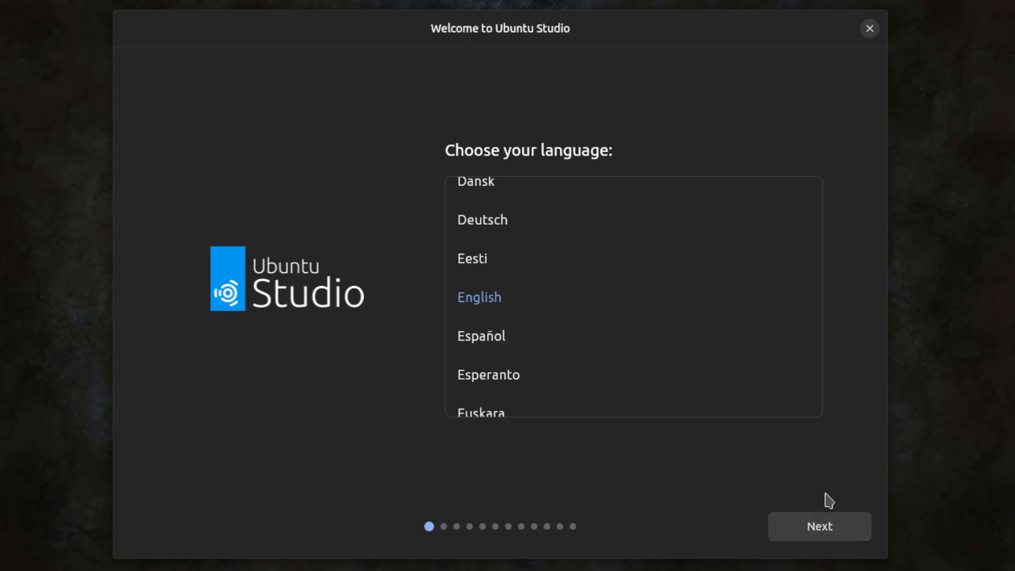
Step: Keep English, the English (US) keyboard and the wired connection, and choose Install Ubuntu Studio
{"action": "left_click", "coordinate": [824, 521]}
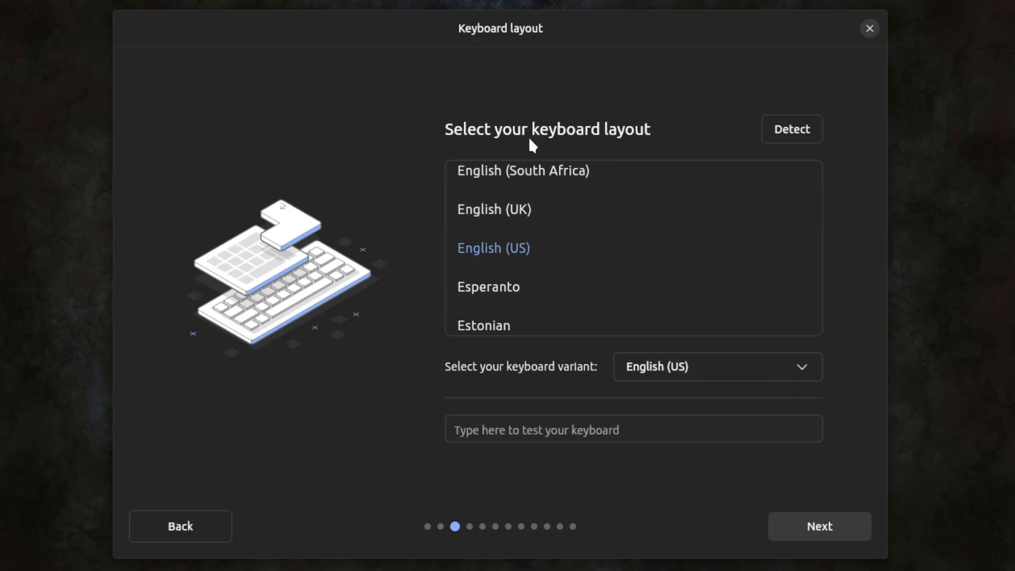
{"action": "left_click", "coordinate": [815, 527]}
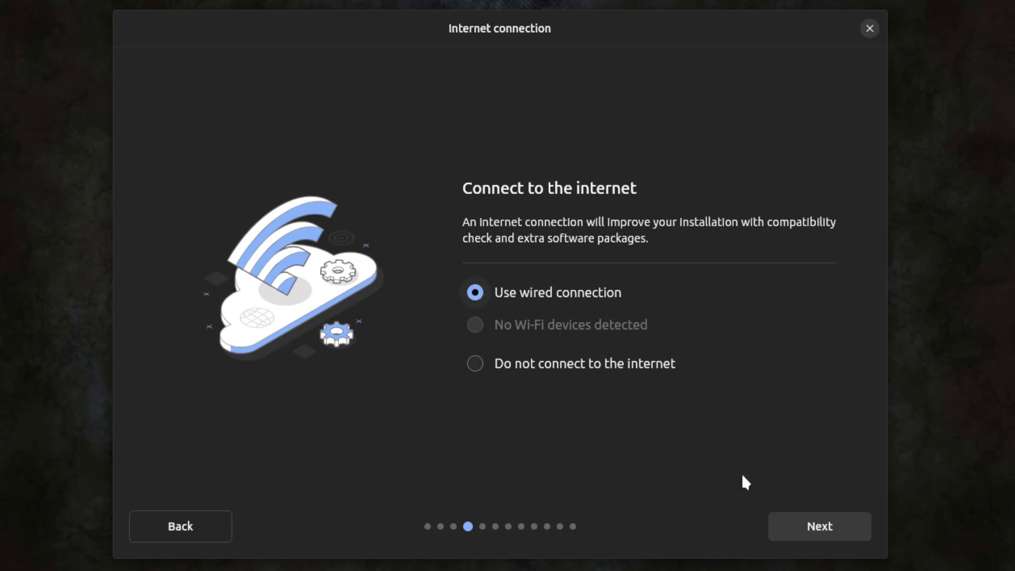
{"action": "left_click", "coordinate": [814, 528]}
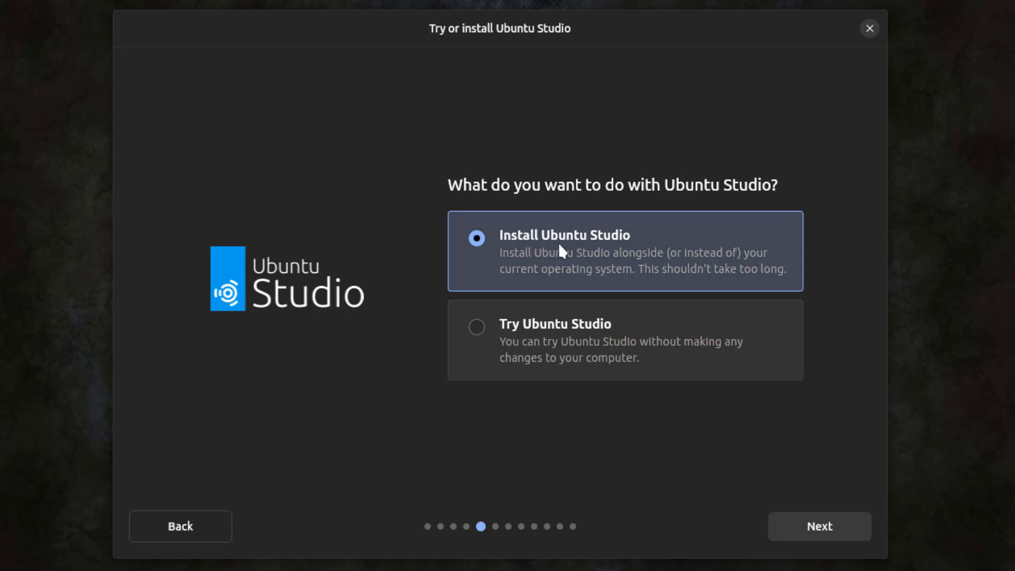
{"action": "left_click", "coordinate": [800, 527]}
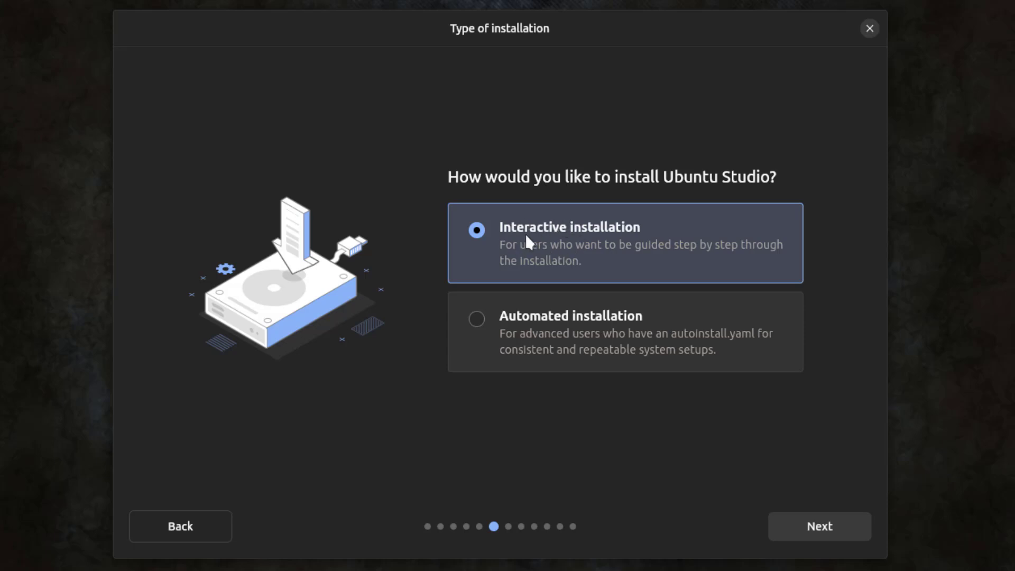
Step: Choose Interactive installation, add third-party drivers and extra media formats, and accept Erase disk
{"action": "left_click", "coordinate": [825, 527]}
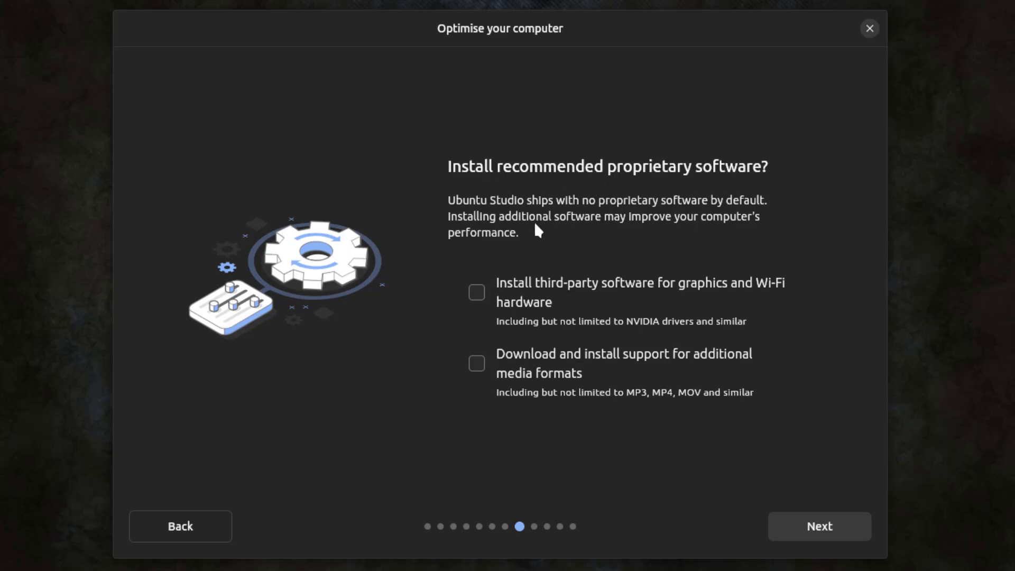
{"action": "left_click", "coordinate": [567, 321]}
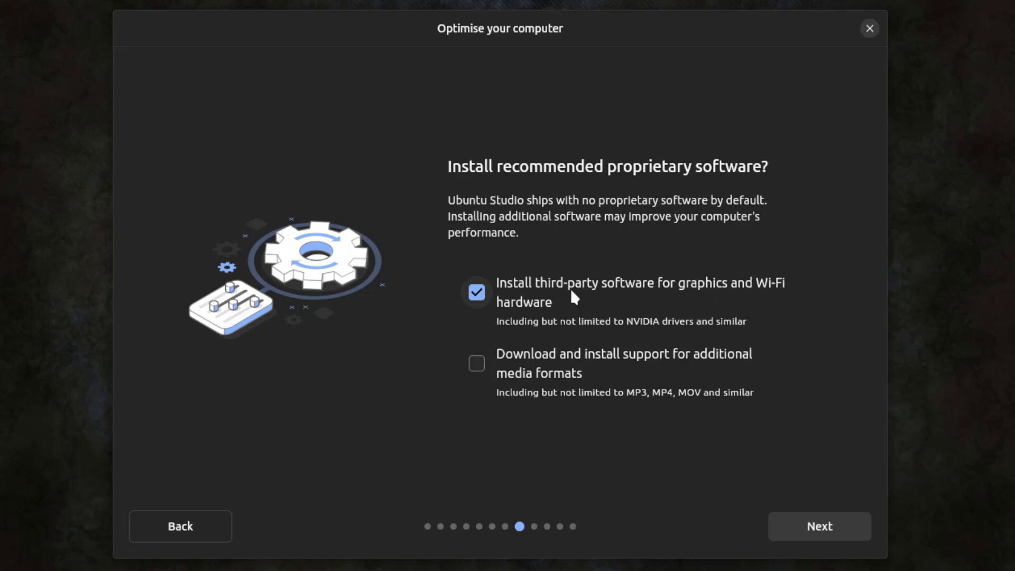
{"action": "left_click", "coordinate": [584, 357]}
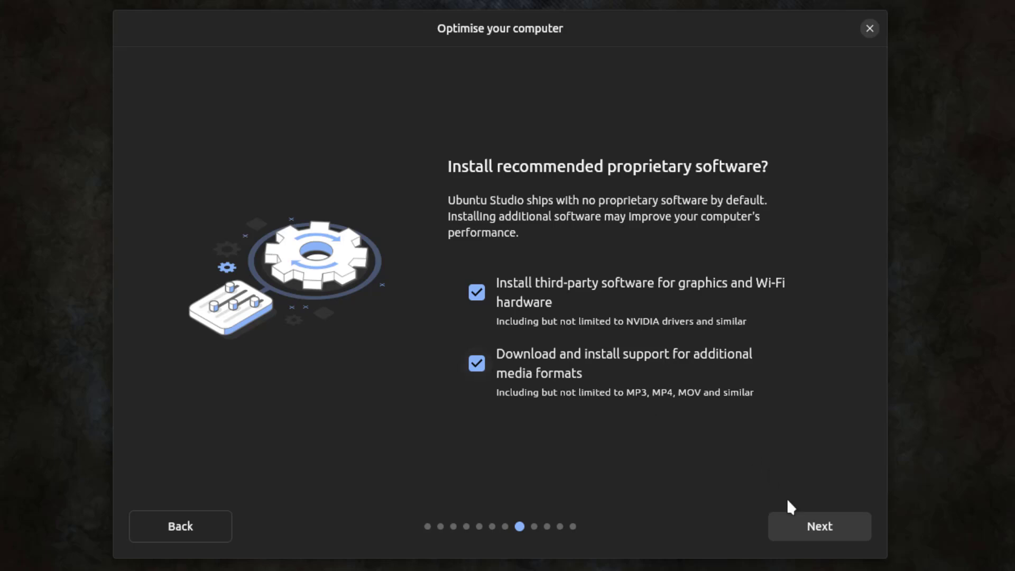
{"action": "left_click", "coordinate": [832, 527]}
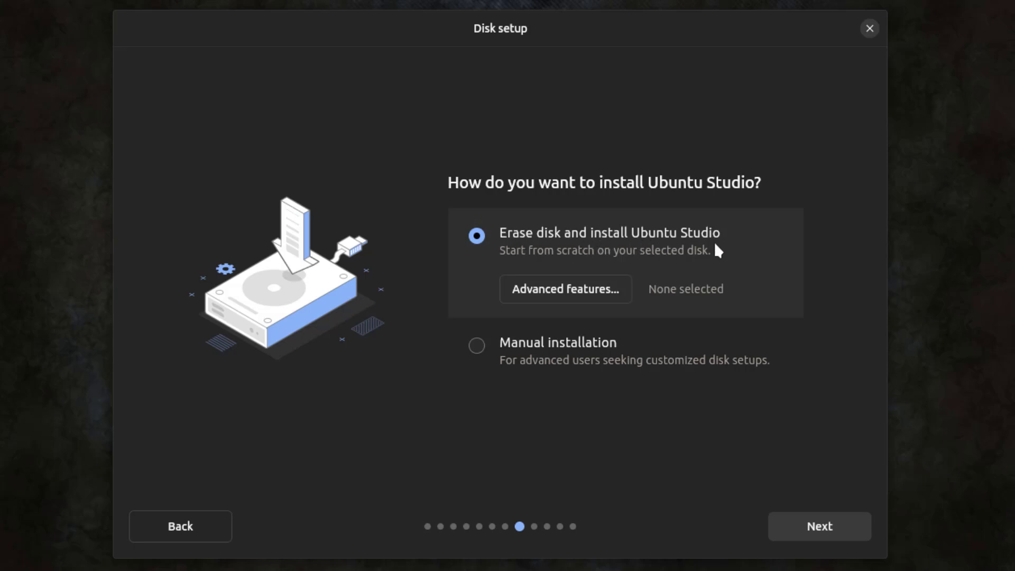
{"action": "left_click", "coordinate": [838, 531]}
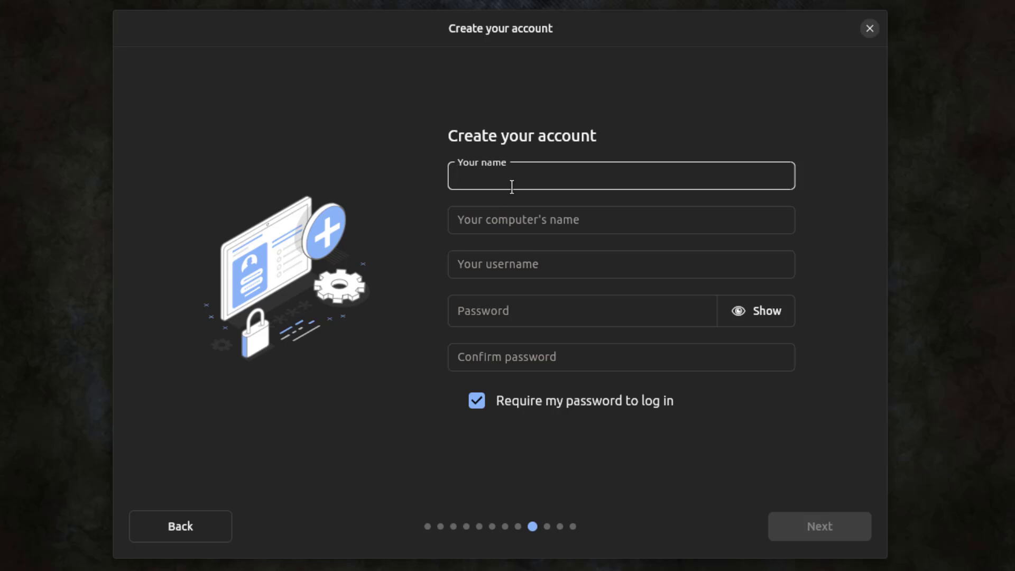
Step: Enter the account name and password twice, then keep the America/New York timezone
{"action": "type", "text": "john"}
{"action": "left_click", "coordinate": [532, 307]}
{"action": "left_click", "coordinate": [525, 353]}
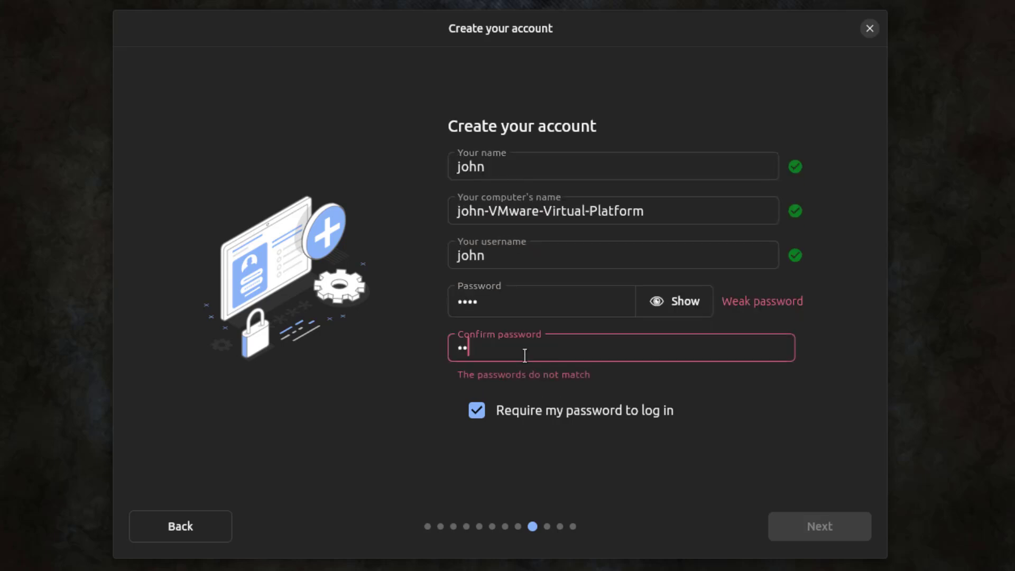
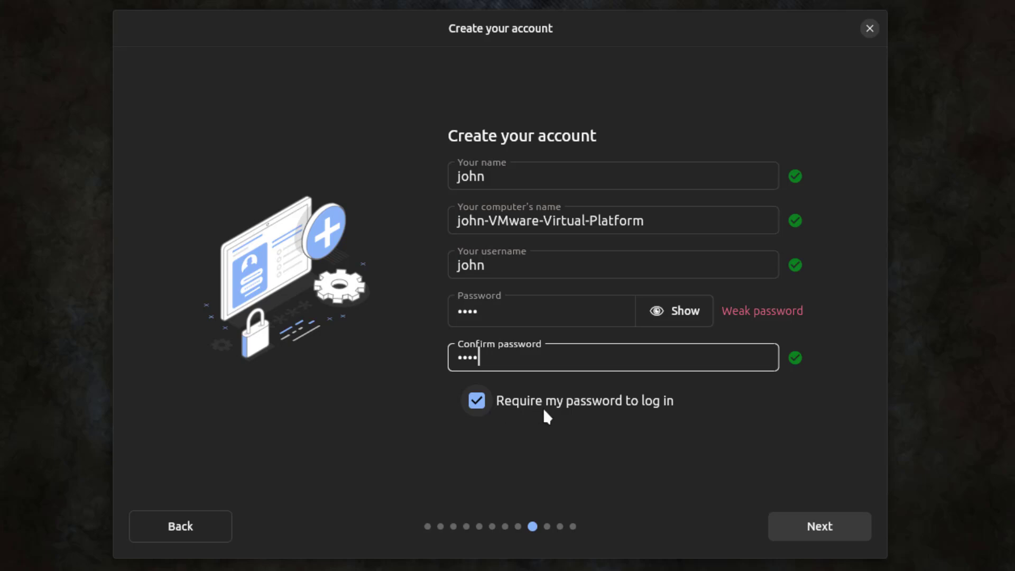
{"action": "left_click", "coordinate": [804, 525]}
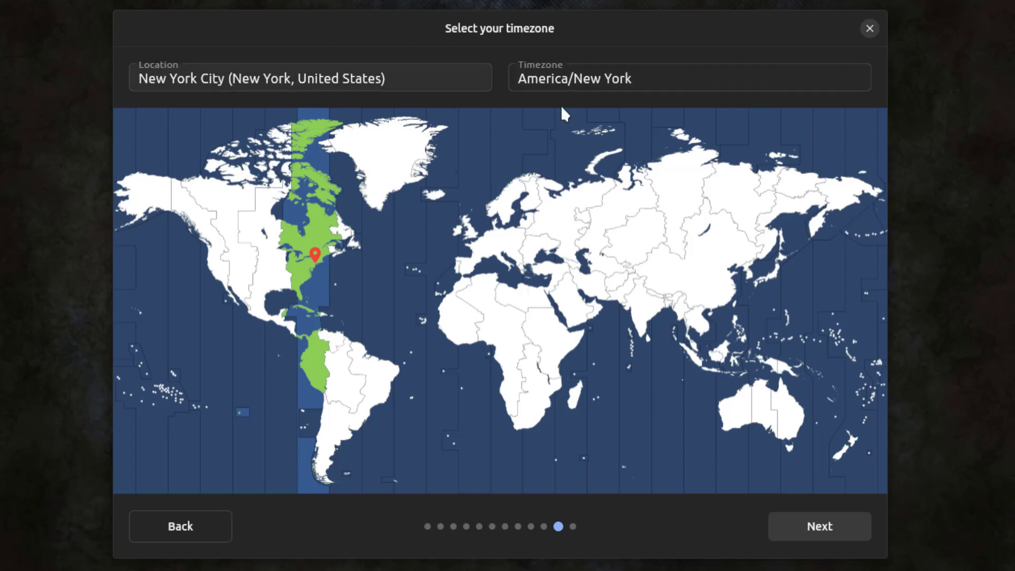
{"action": "left_click", "coordinate": [813, 523]}
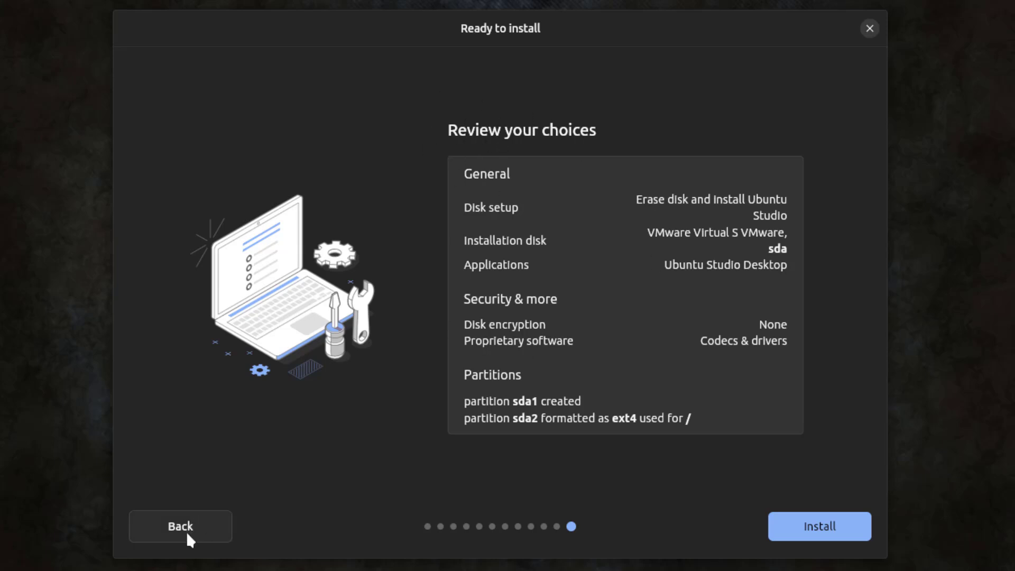
Step: Start the installation from the Ready to install page
{"action": "left_click", "coordinate": [787, 526]}
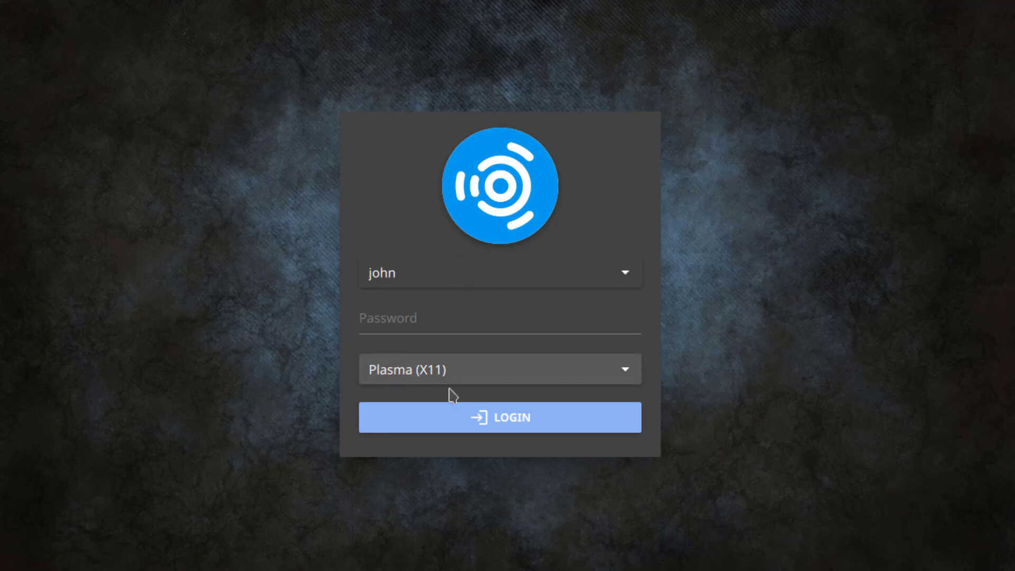
Step: Keep the Plasma (X11) session, enter the account password and log in
{"action": "left_click", "coordinate": [617, 372]}
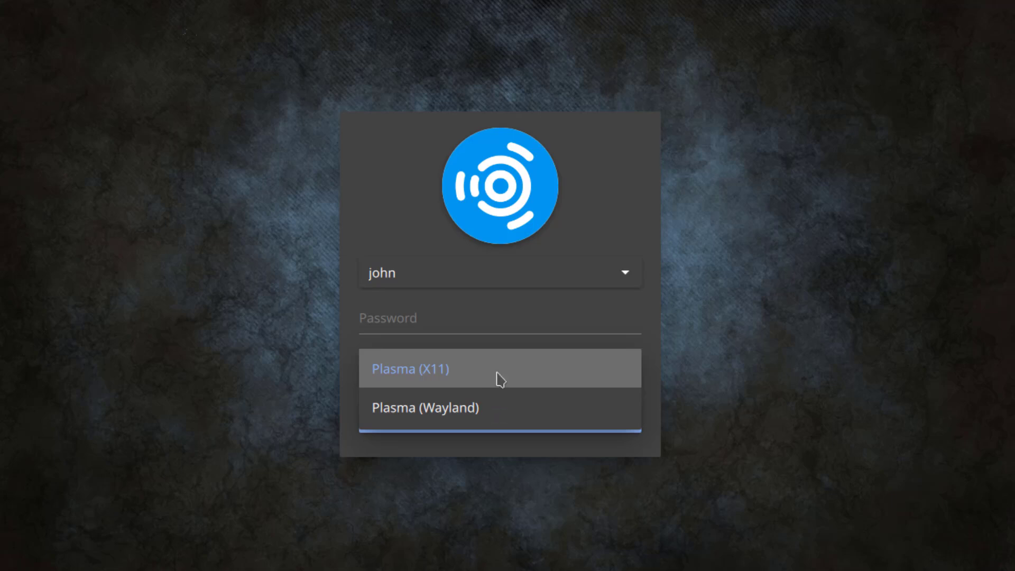
{"action": "left_click", "coordinate": [669, 390]}
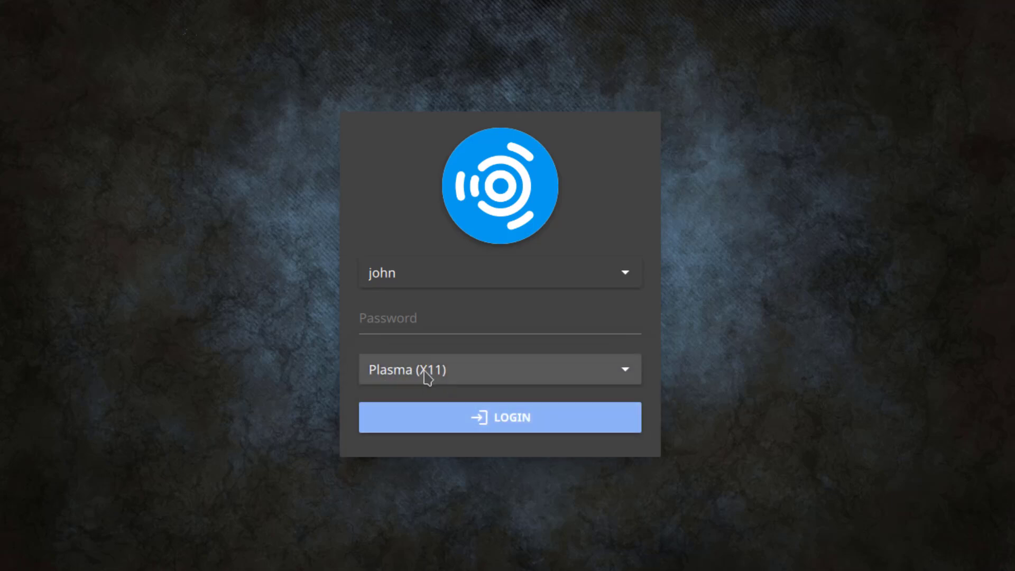
{"action": "left_click", "coordinate": [407, 329]}
{"action": "type", "text": "****"}
{"action": "left_click", "coordinate": [525, 425]}
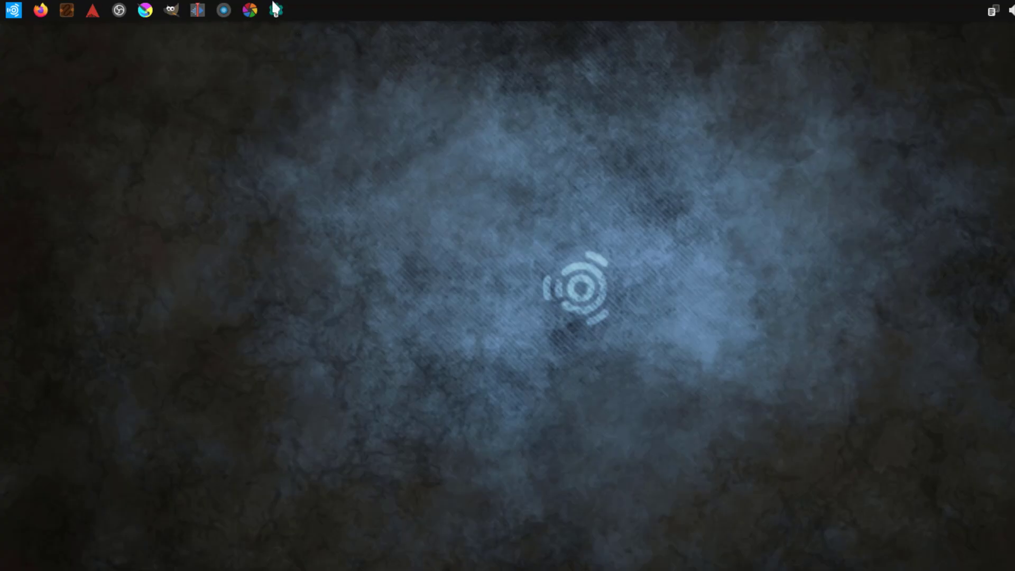
Step: Browse the Audio Production apps and their submenus in the application launcher
{"action": "left_click", "coordinate": [8, 14]}
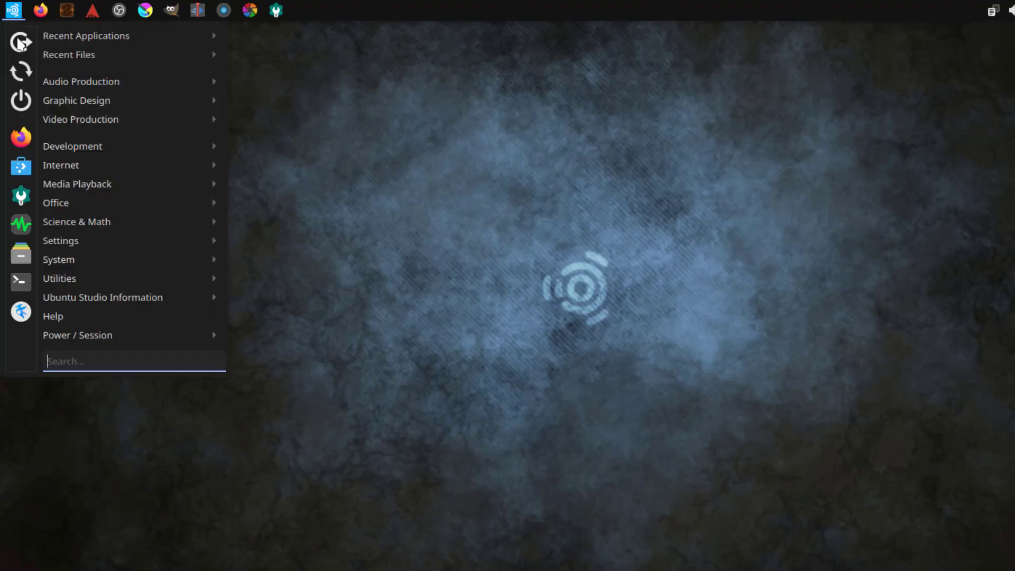
{"action": "mouse_move", "coordinate": [73, 83]}
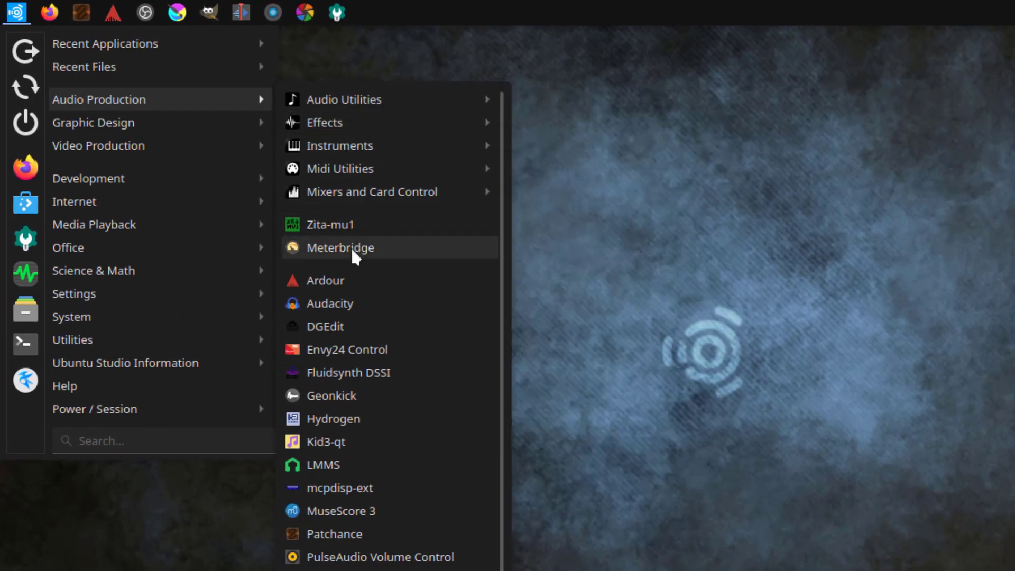
{"action": "mouse_move", "coordinate": [342, 131]}
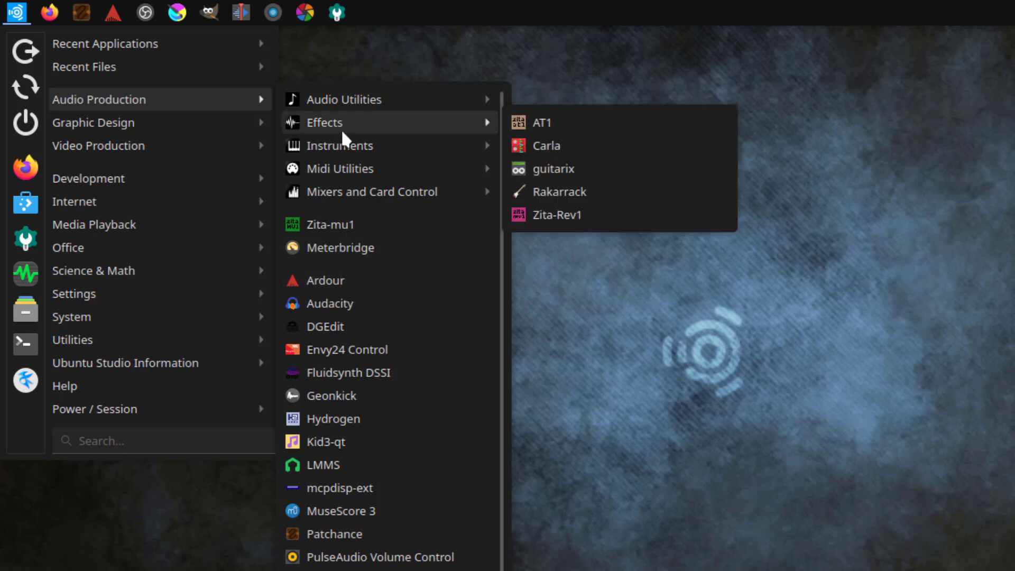
{"action": "mouse_move", "coordinate": [345, 166]}
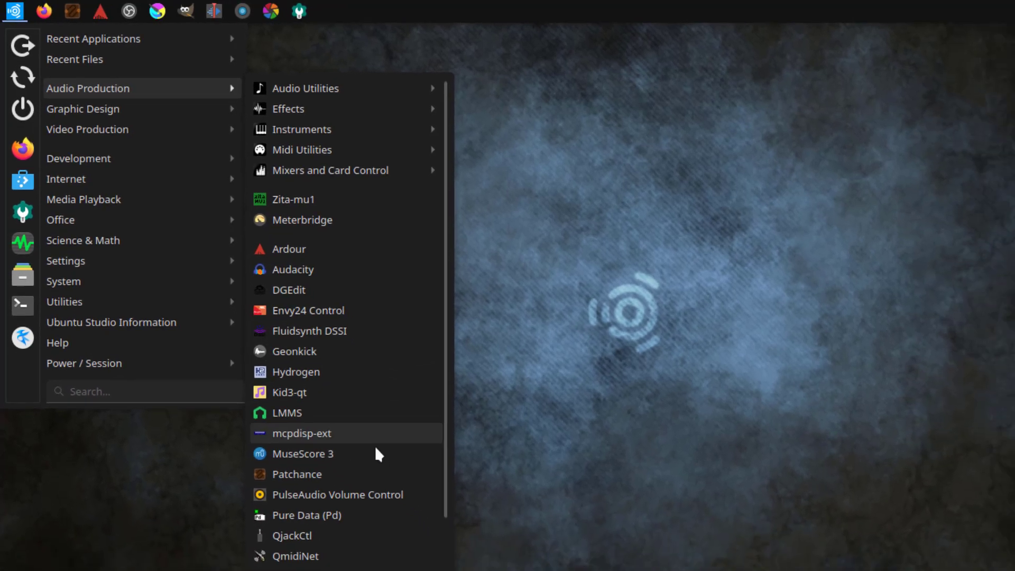
{"action": "scroll", "coordinate": [318, 438], "scroll_direction": "down", "scroll_amount": 1}
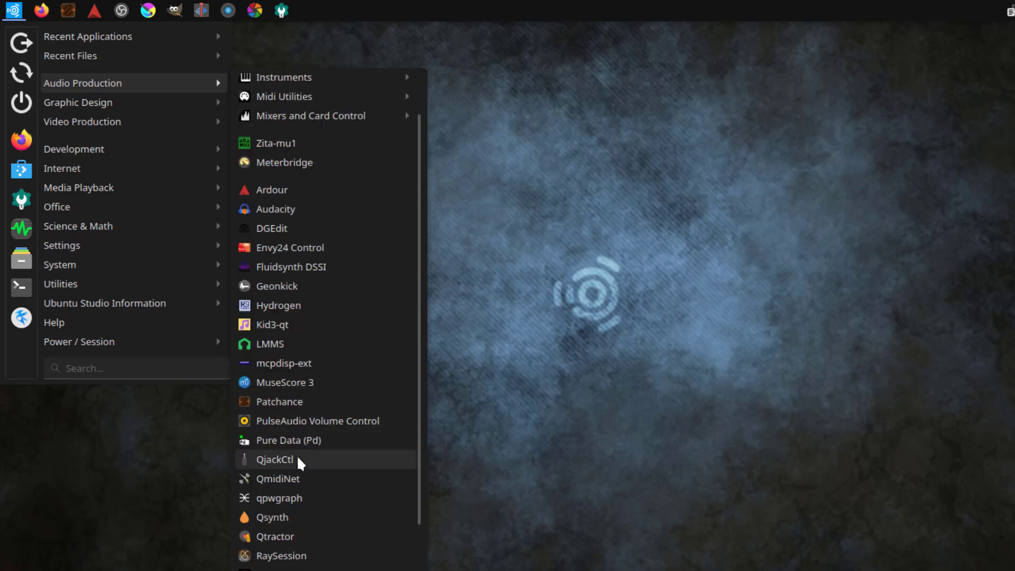
{"action": "scroll", "coordinate": [287, 496], "scroll_direction": "down", "scroll_amount": 1}
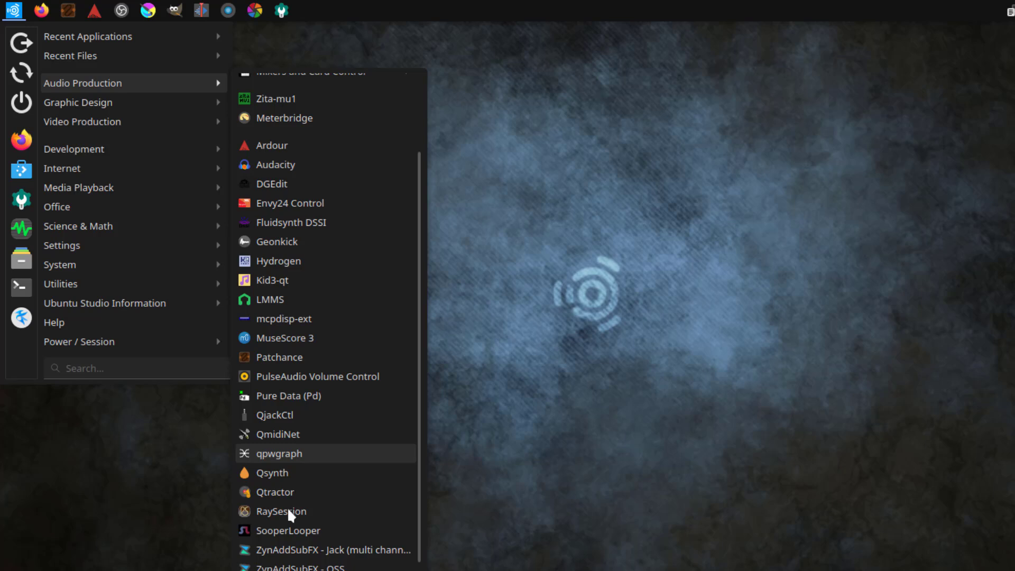
{"action": "scroll", "coordinate": [294, 544], "scroll_direction": "down", "scroll_amount": 1}
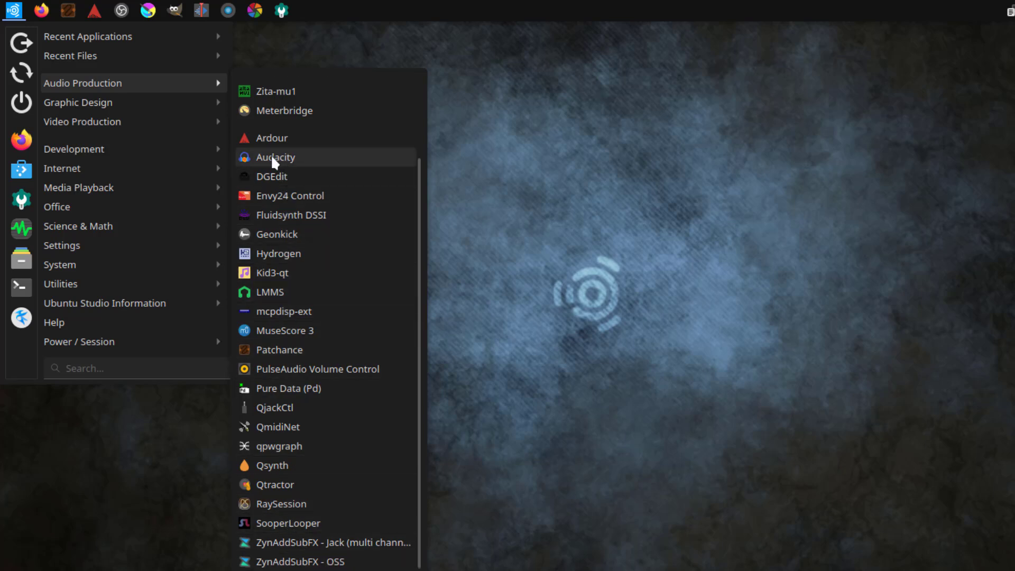
Step: Look through the Graphics Utilities and Photography apps, then show the Video Production list
{"action": "mouse_move", "coordinate": [116, 108]}
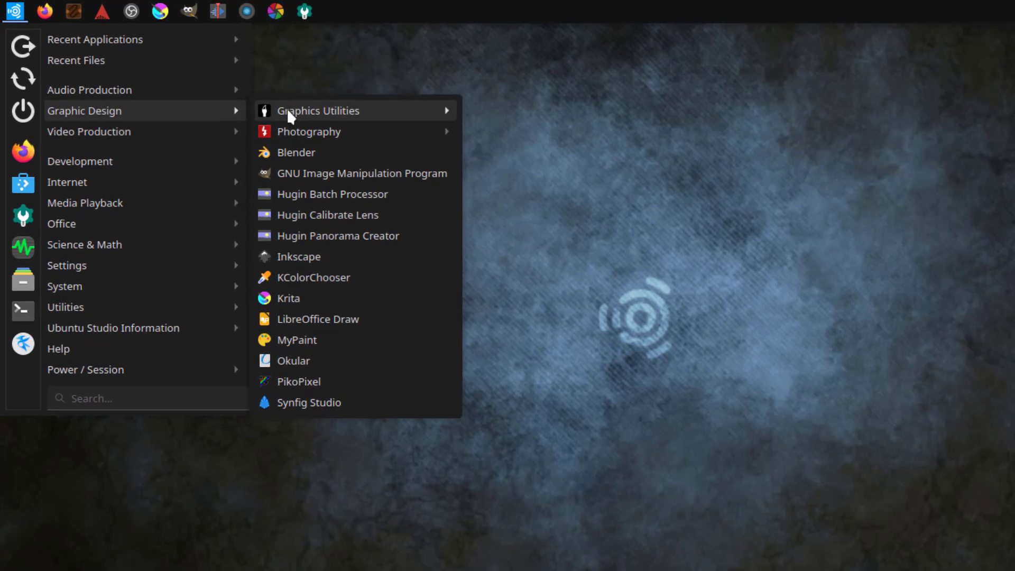
{"action": "mouse_move", "coordinate": [268, 100]}
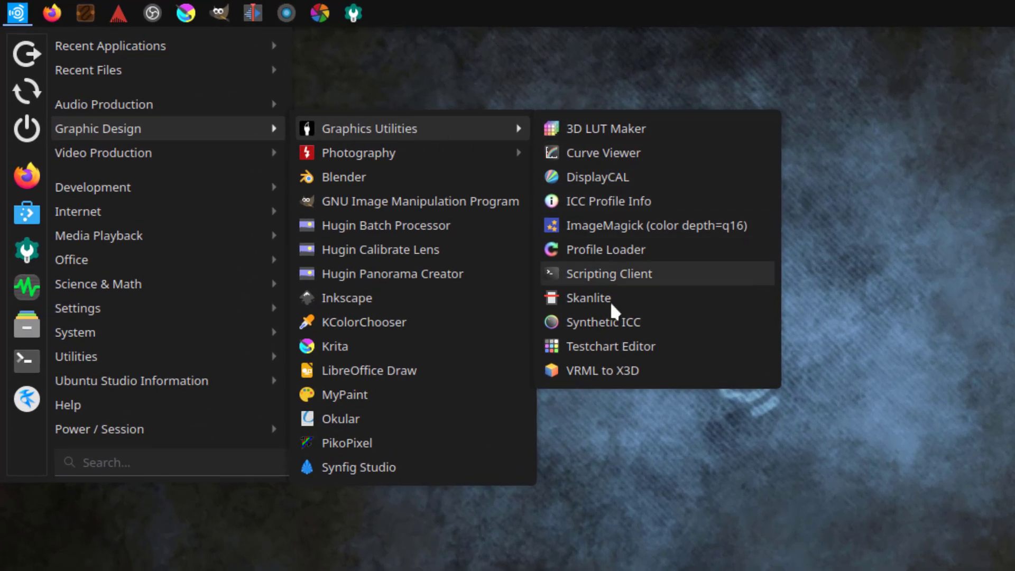
{"action": "mouse_move", "coordinate": [470, 153]}
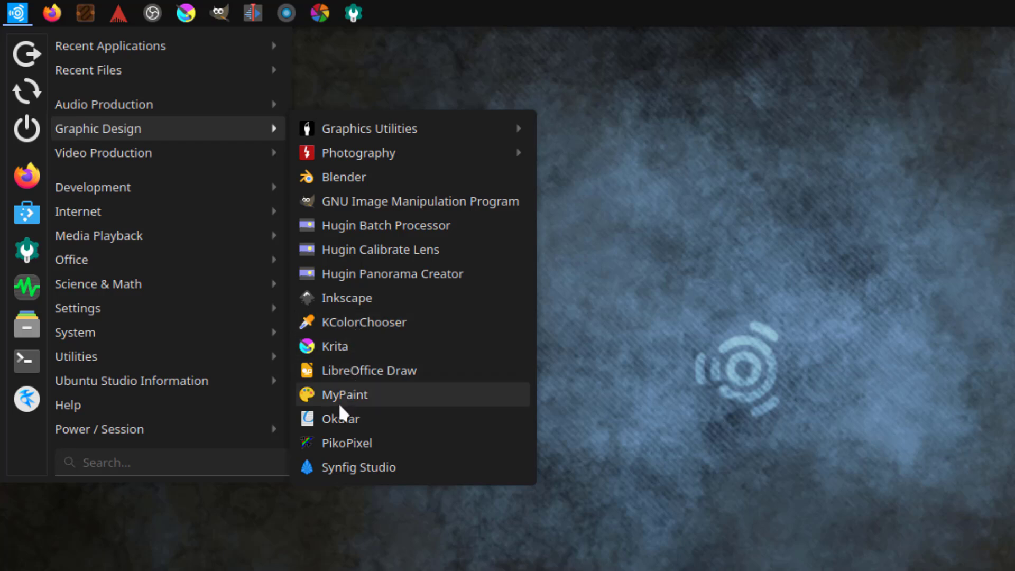
{"action": "mouse_move", "coordinate": [117, 153]}
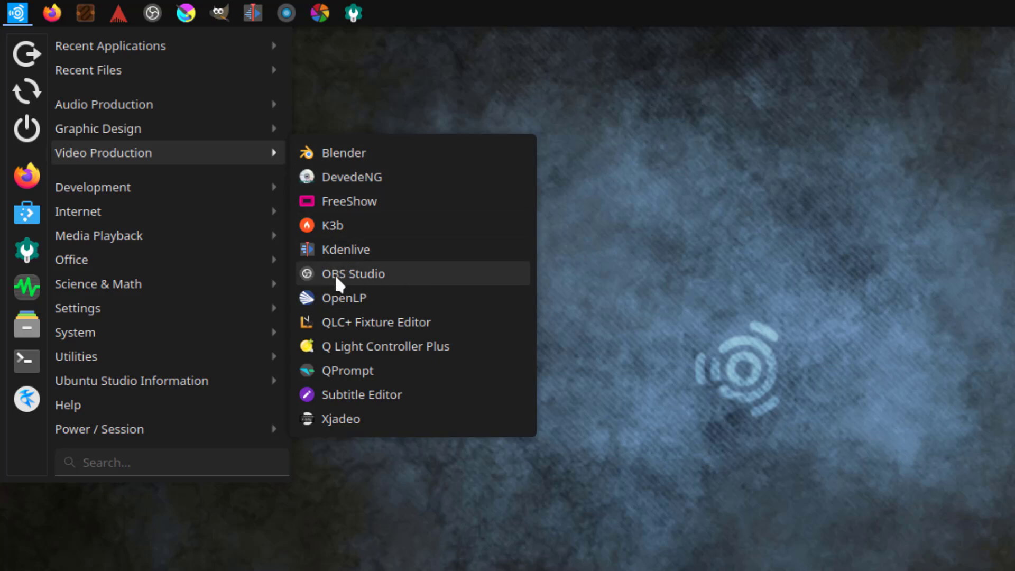
Step: Browse the Development through Ubuntu Studio Information categories, then show the May calendar
{"action": "mouse_move", "coordinate": [176, 187]}
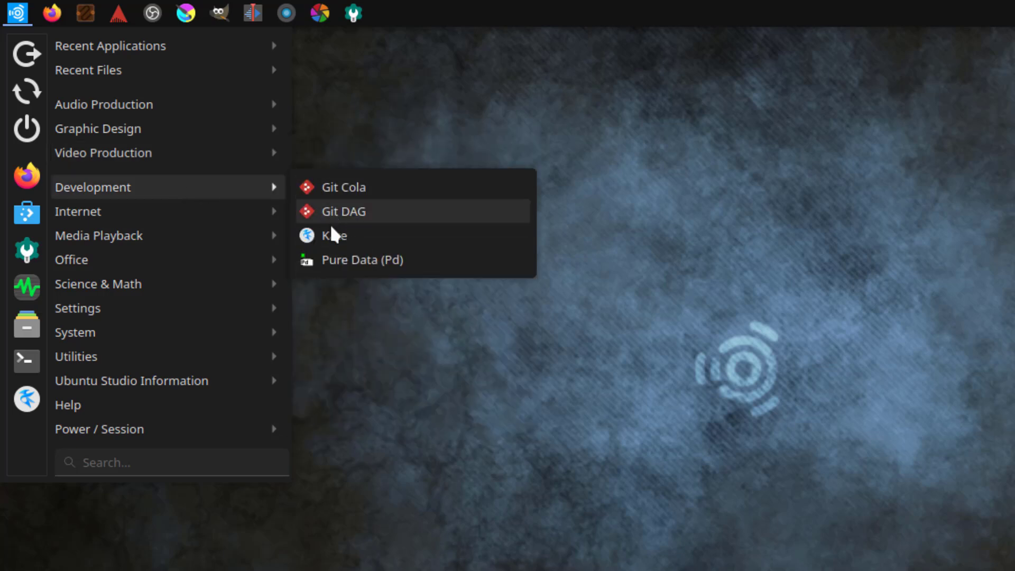
{"action": "mouse_move", "coordinate": [241, 211]}
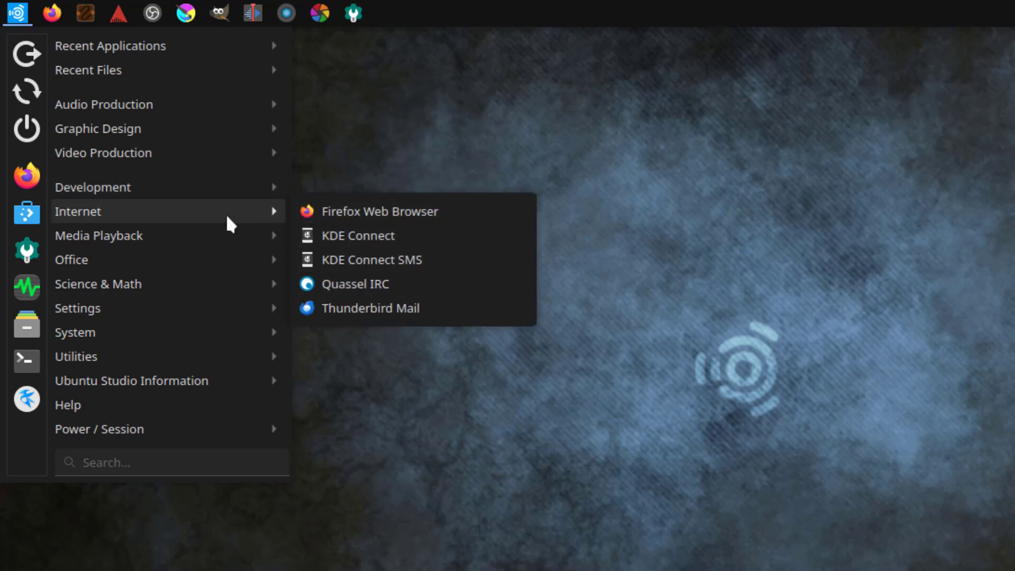
{"action": "mouse_move", "coordinate": [196, 230]}
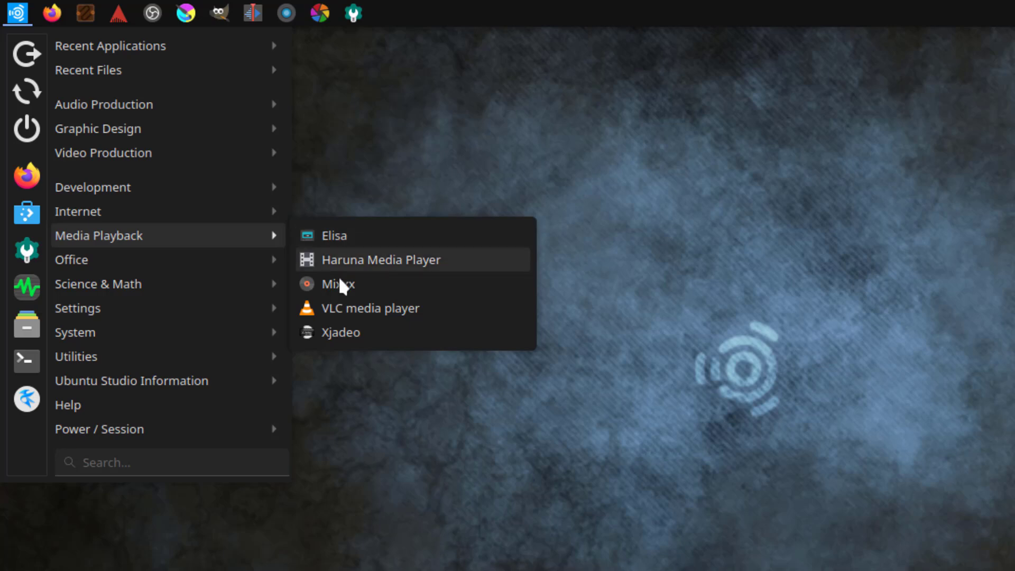
{"action": "mouse_move", "coordinate": [259, 271]}
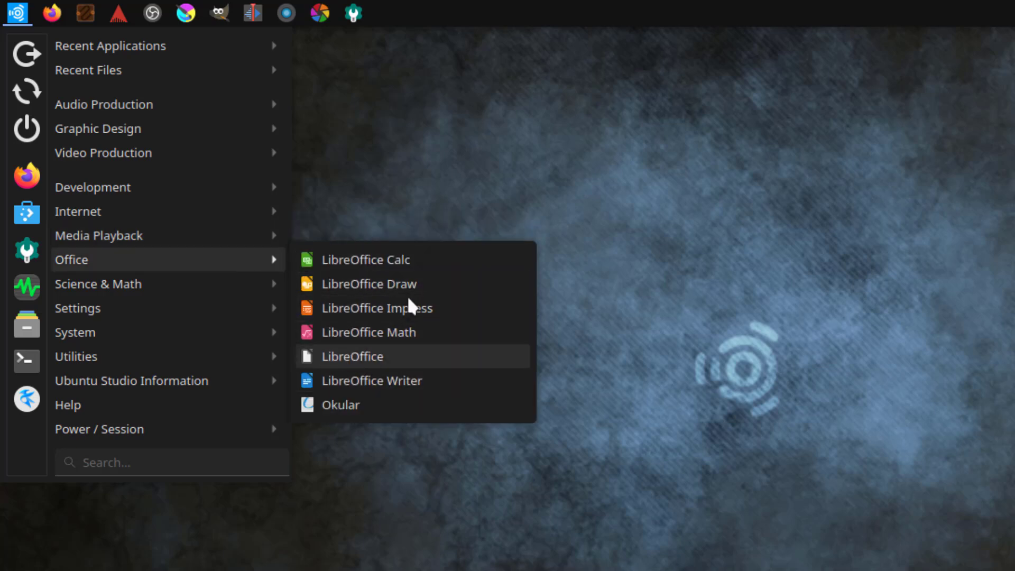
{"action": "mouse_move", "coordinate": [207, 285]}
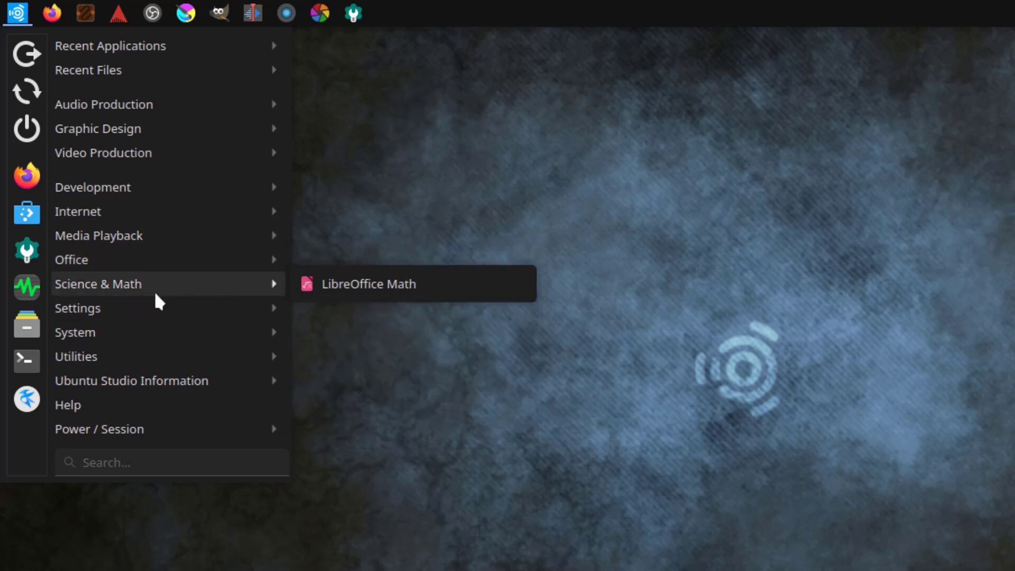
{"action": "mouse_move", "coordinate": [154, 307]}
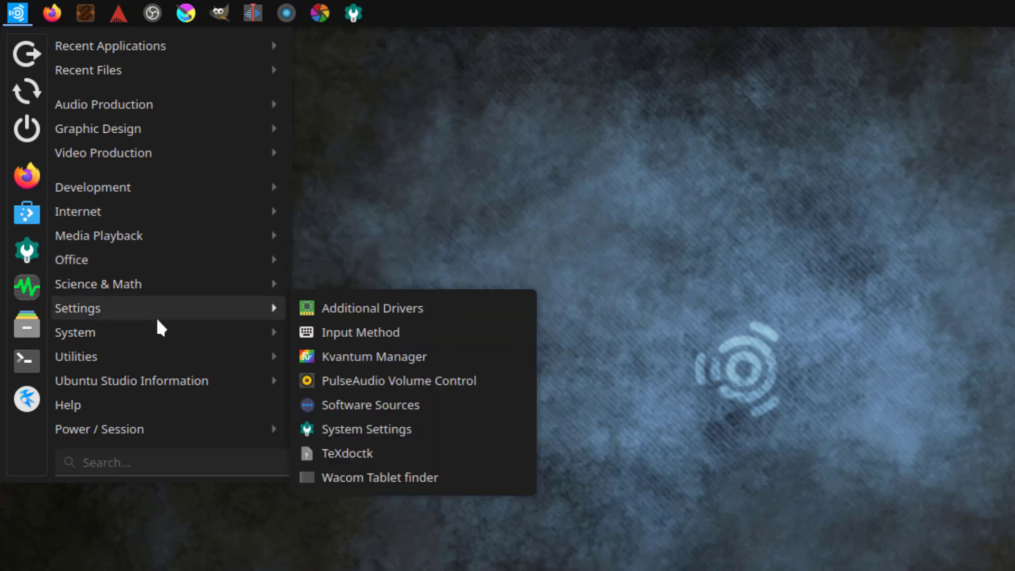
{"action": "mouse_move", "coordinate": [161, 333]}
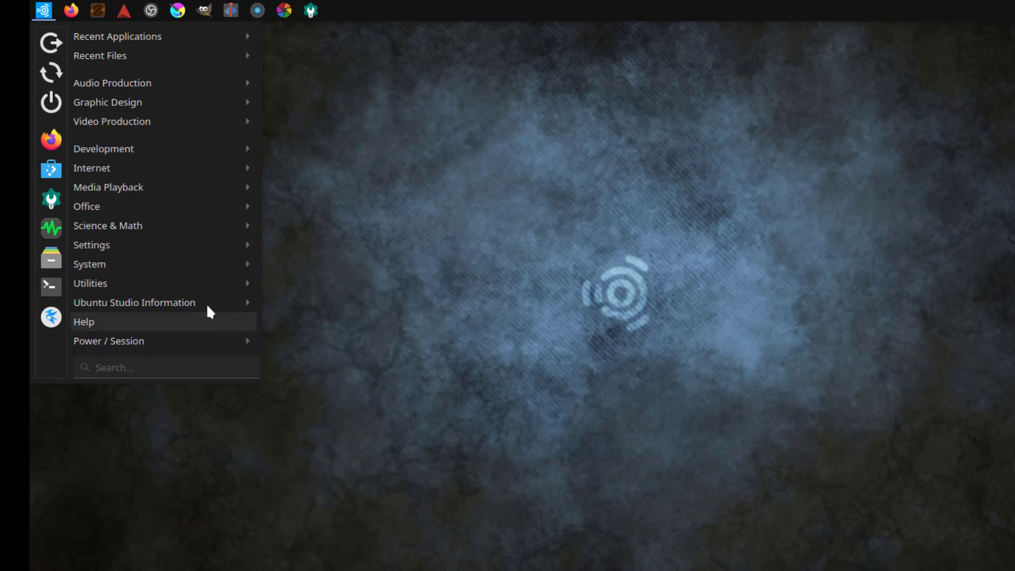
{"action": "mouse_move", "coordinate": [202, 285]}
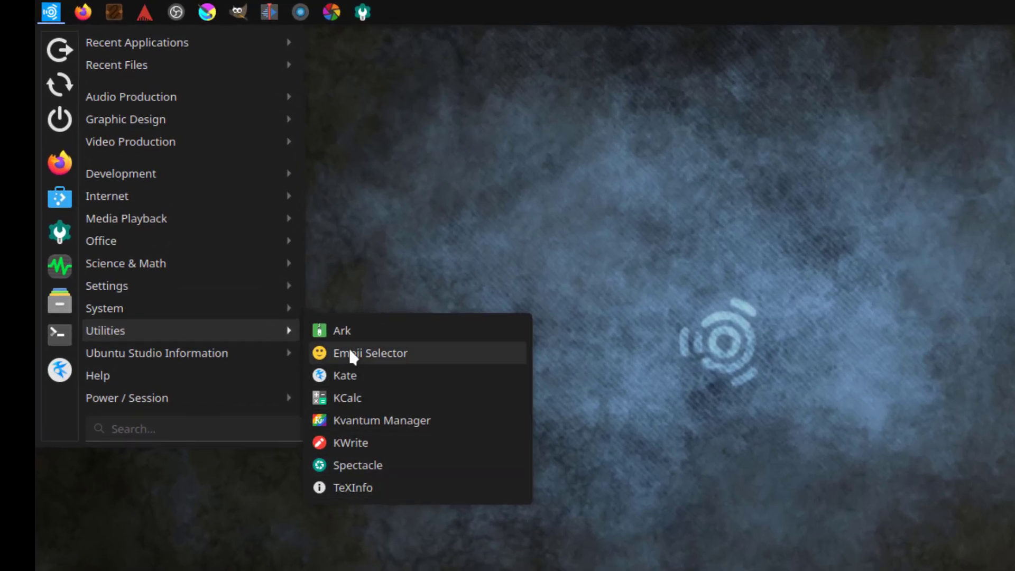
{"action": "mouse_move", "coordinate": [127, 355]}
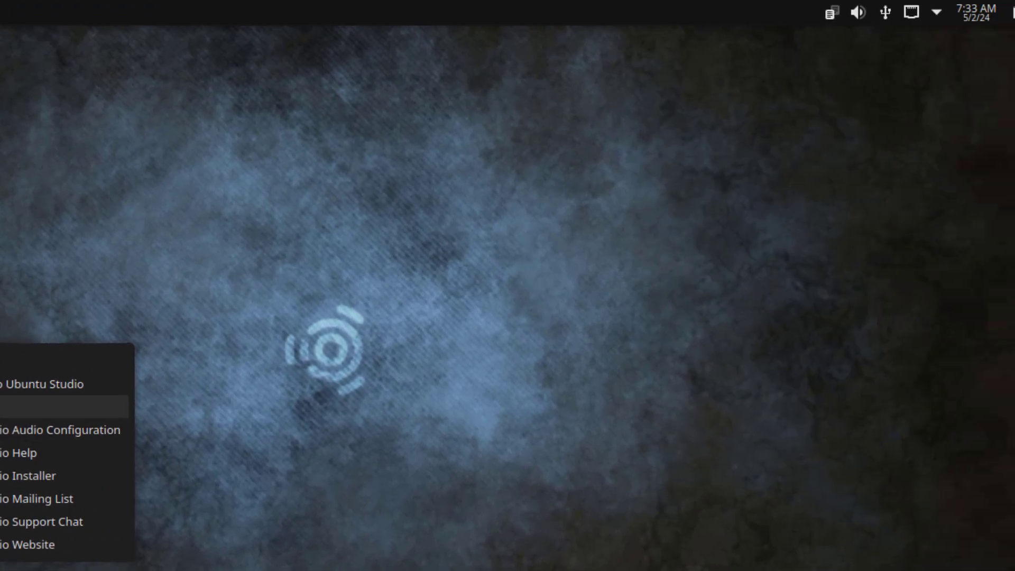
{"action": "left_click", "coordinate": [984, 12]}
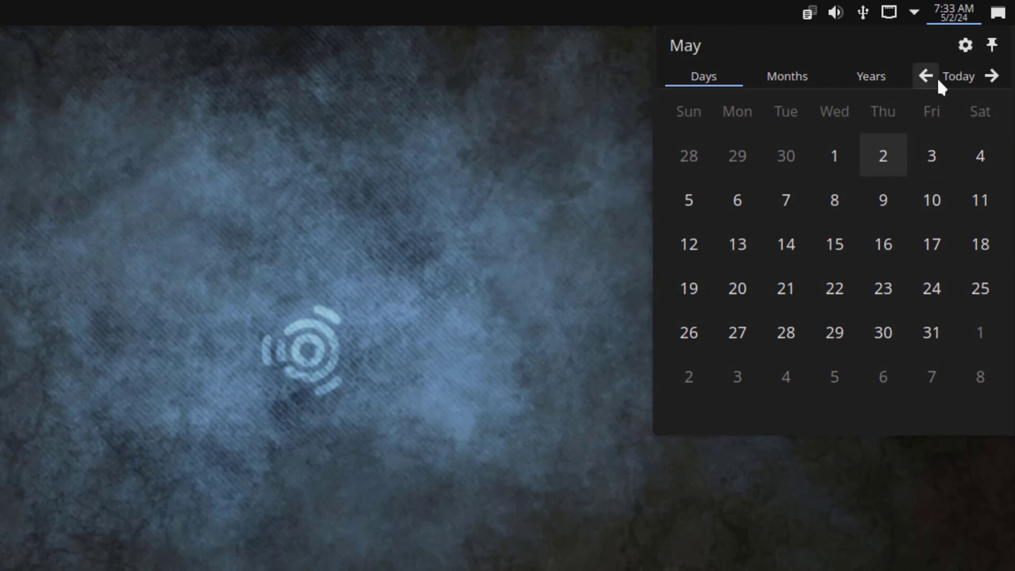
Step: Check the system tray's status and notifications overview and the Audio Volume popup, then dismiss it
{"action": "left_click", "coordinate": [914, 11]}
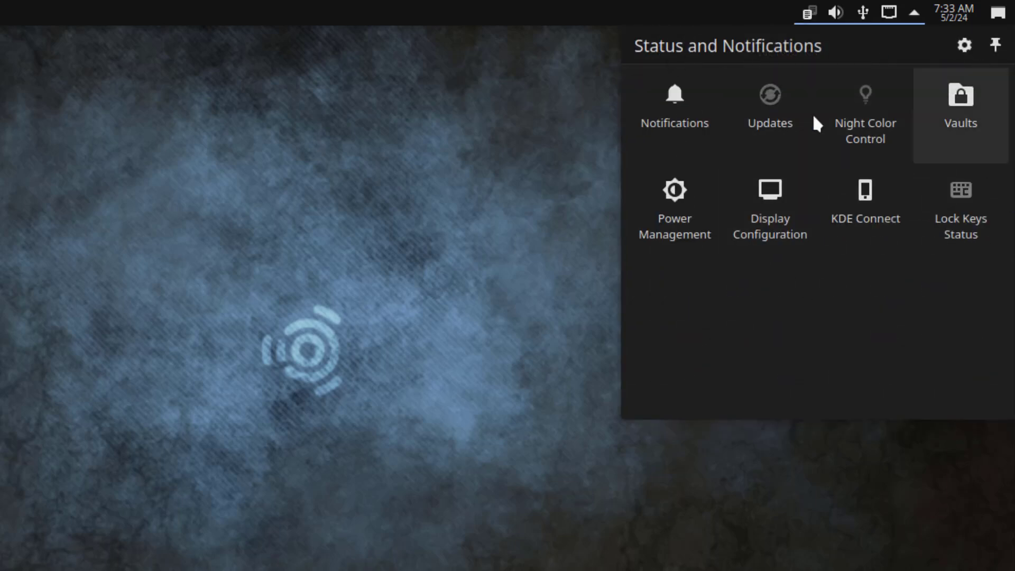
{"action": "left_click", "coordinate": [836, 11]}
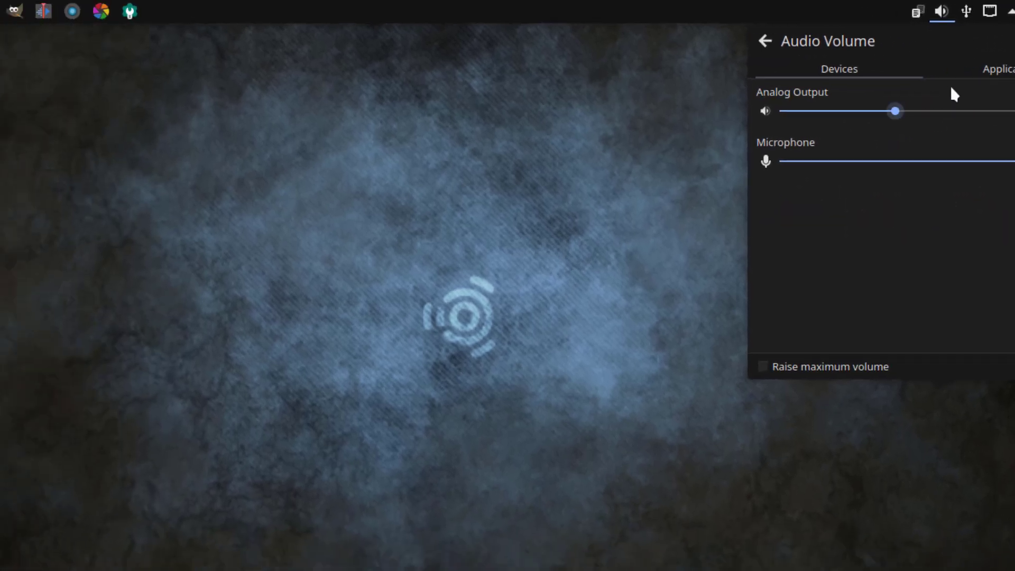
{"action": "key", "text": "Escape"}
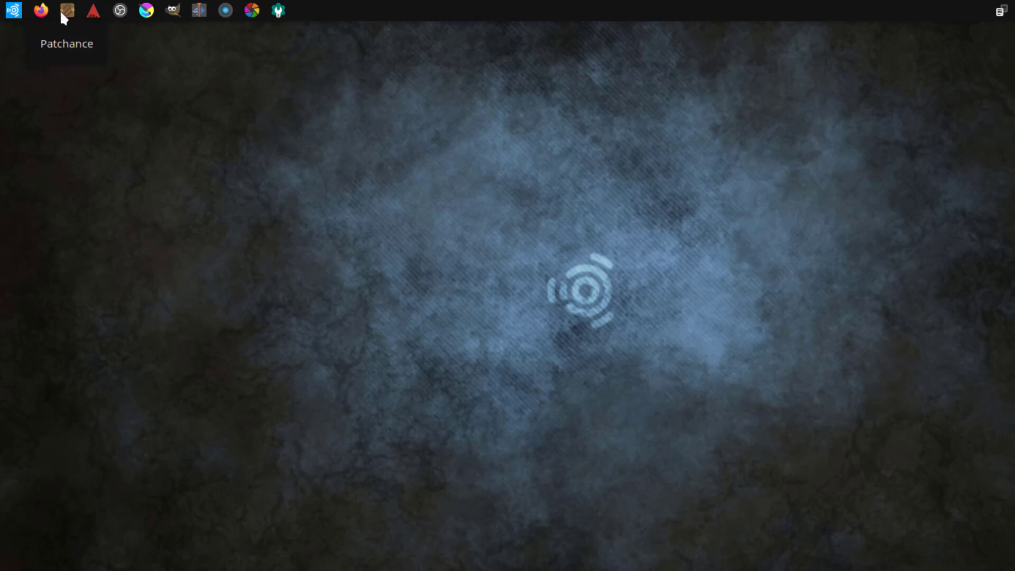
{"action": "left_click", "coordinate": [63, 13]}
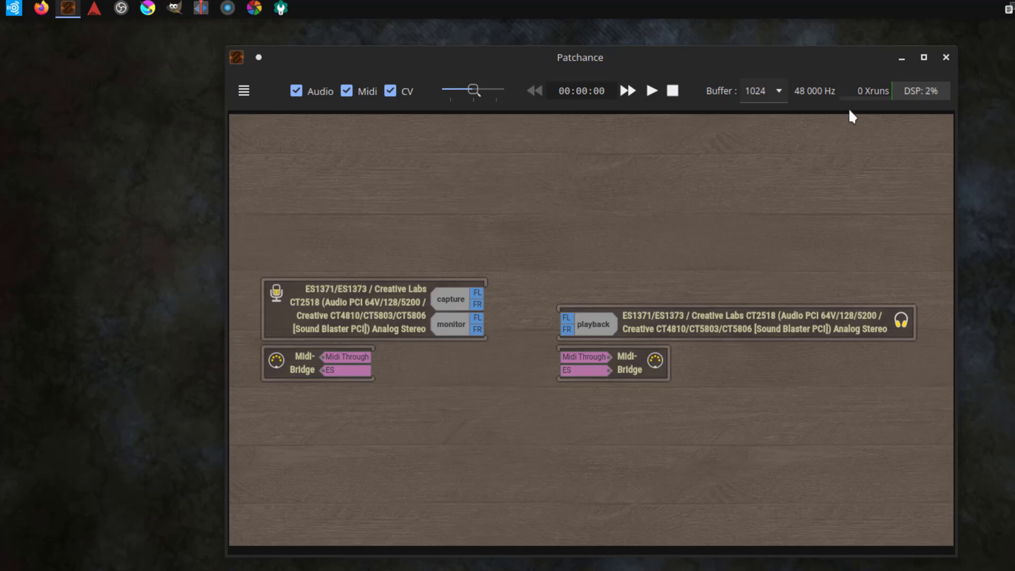
{"action": "left_click", "coordinate": [245, 94]}
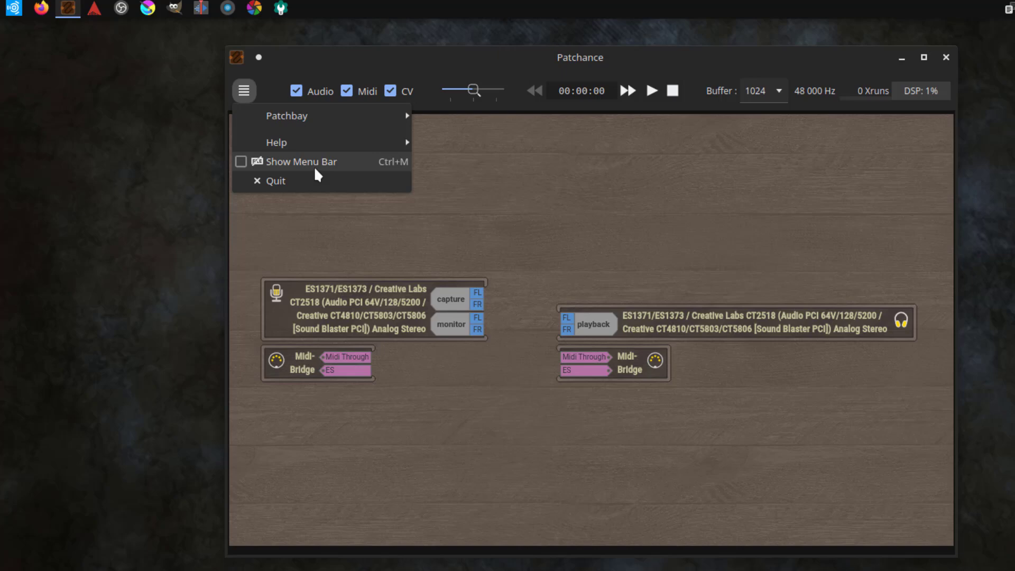
{"action": "left_click", "coordinate": [316, 180]}
Step: Launch Ardour and complete its first-run setup, keeping the default new-session folder
{"action": "left_click", "coordinate": [96, 12]}
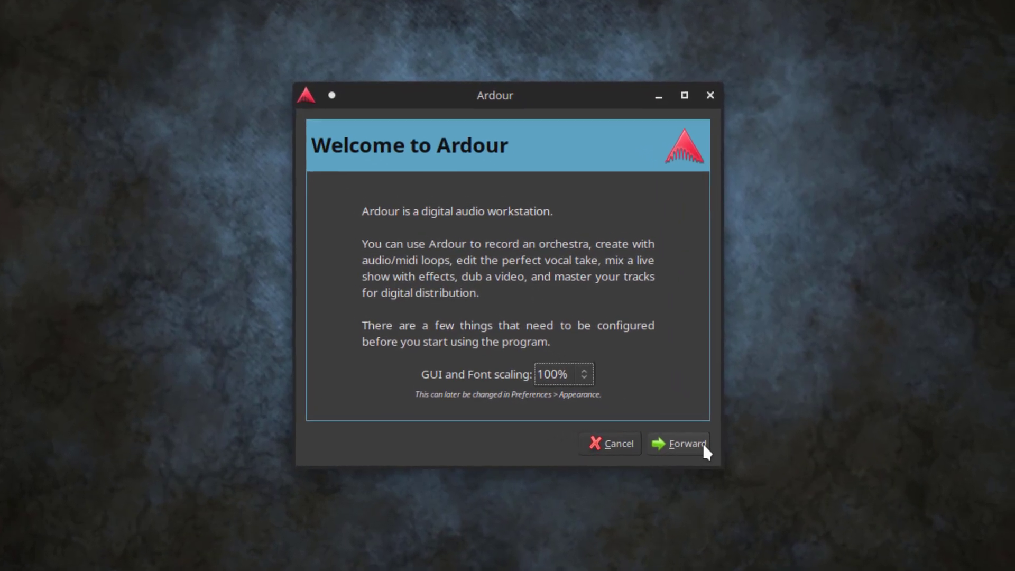
{"action": "left_click", "coordinate": [700, 443]}
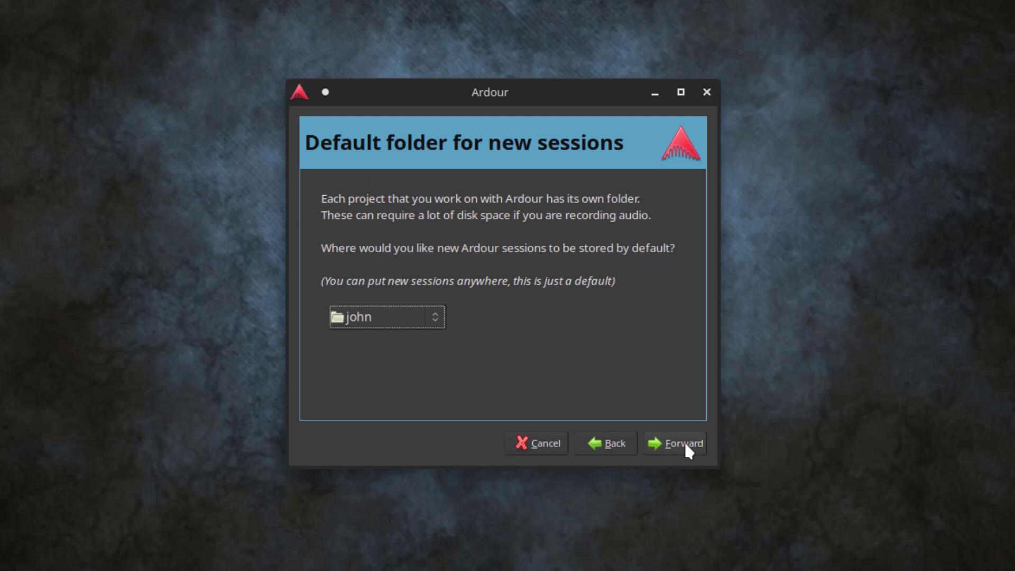
{"action": "left_click", "coordinate": [685, 444]}
{"action": "left_click", "coordinate": [684, 445]}
Step: Preview the Advanced and Recording Session templates, quit Ardour, and close OBS Studio
{"action": "left_click", "coordinate": [421, 100]}
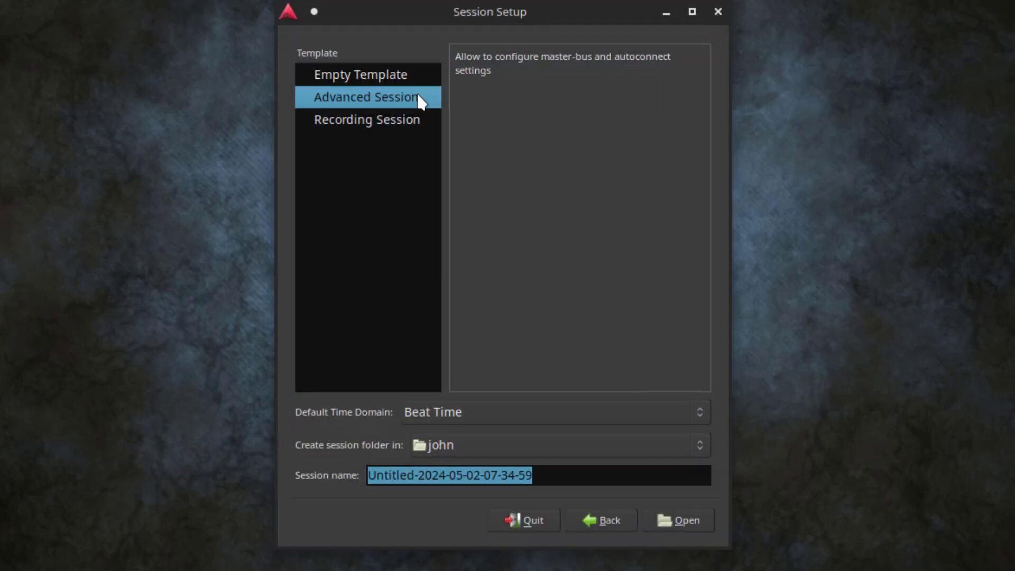
{"action": "left_click", "coordinate": [393, 123]}
{"action": "left_click", "coordinate": [547, 517]}
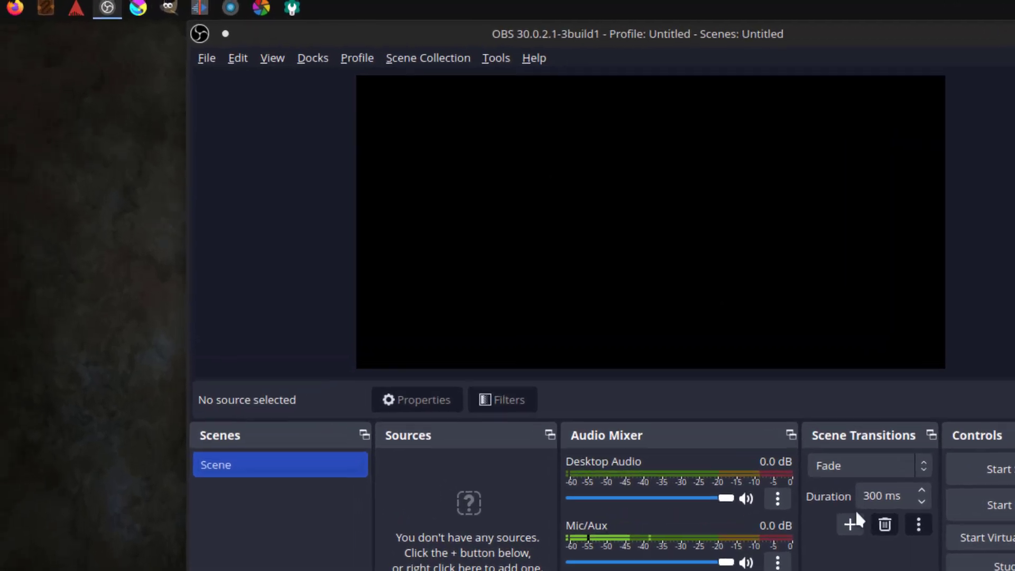
{"action": "left_click", "coordinate": [182, 12]}
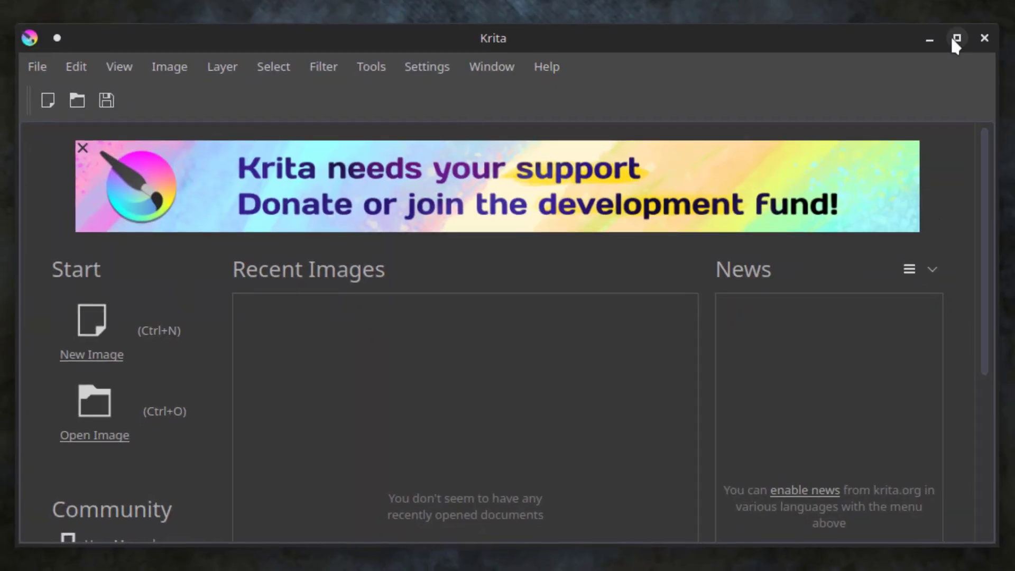
Step: Maximize Krita, browse its menus from File through Settings, then start GIMP from the dock
{"action": "left_click", "coordinate": [952, 37]}
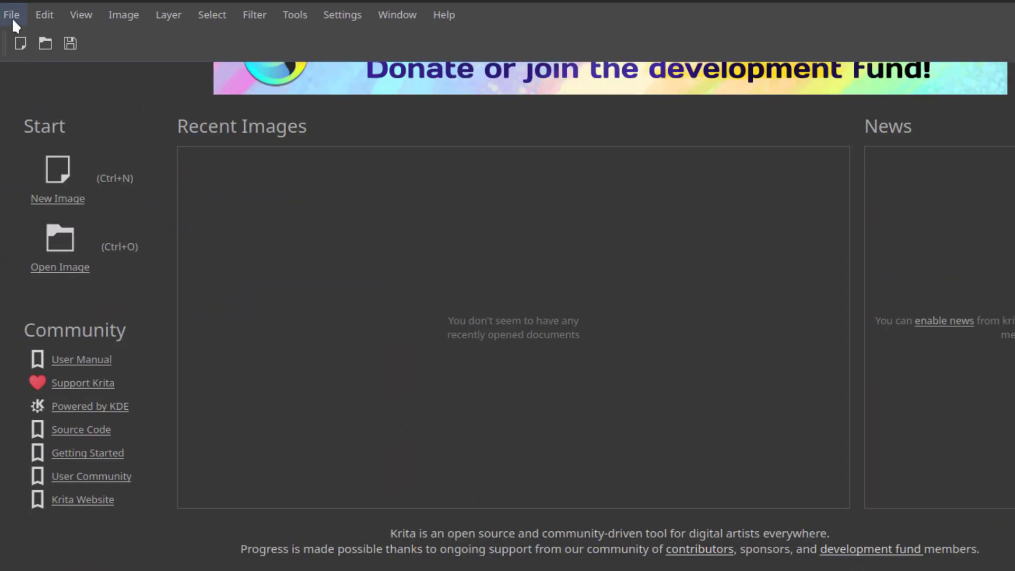
{"action": "left_click", "coordinate": [12, 19]}
{"action": "mouse_move", "coordinate": [83, 15]}
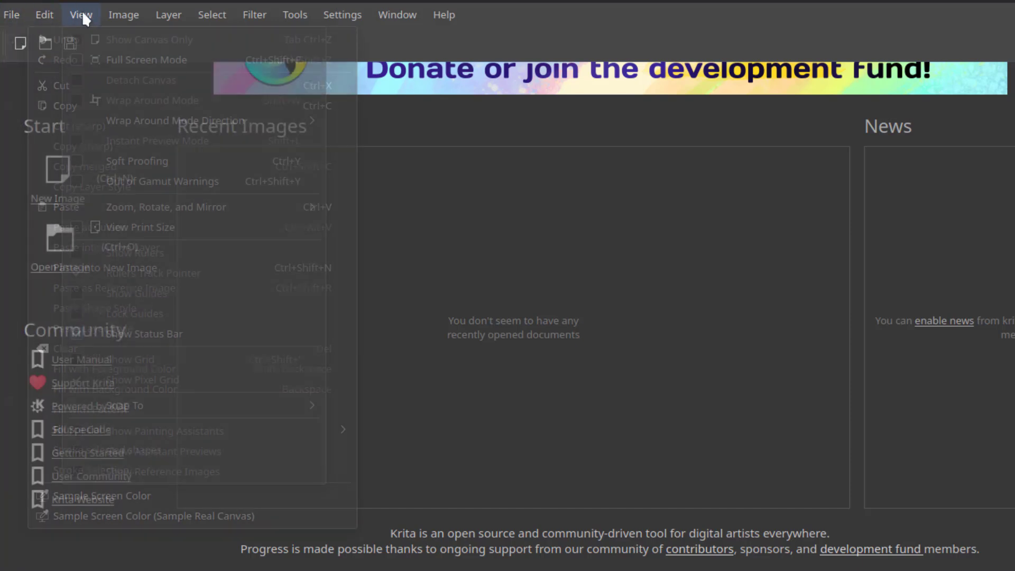
{"action": "mouse_move", "coordinate": [165, 20]}
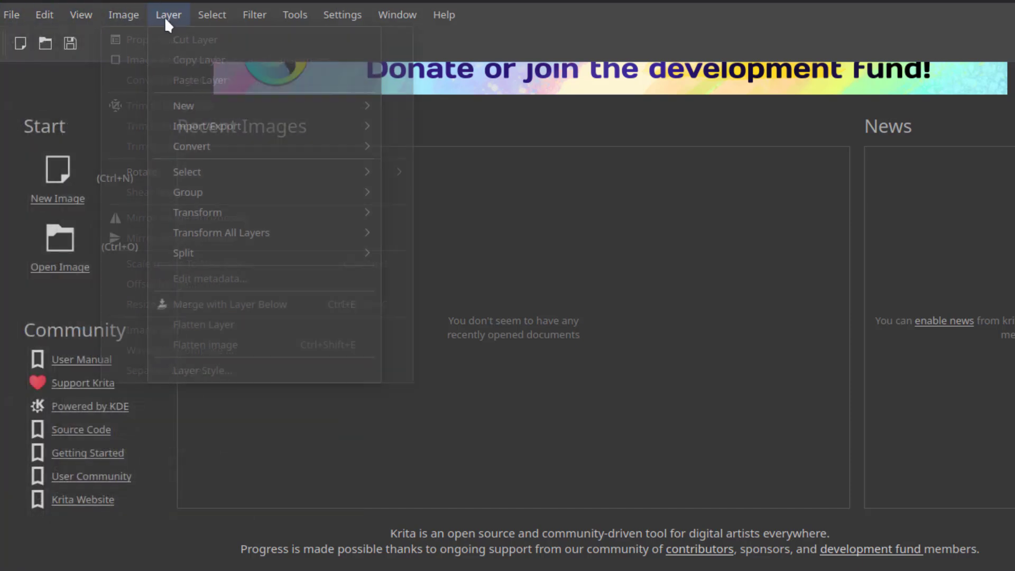
{"action": "mouse_move", "coordinate": [253, 18]}
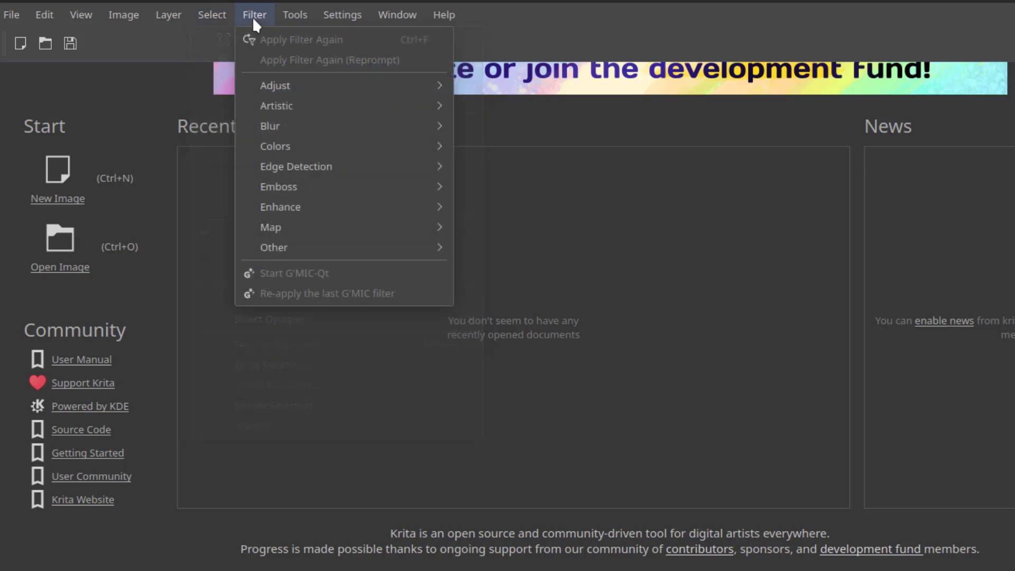
{"action": "mouse_move", "coordinate": [336, 24]}
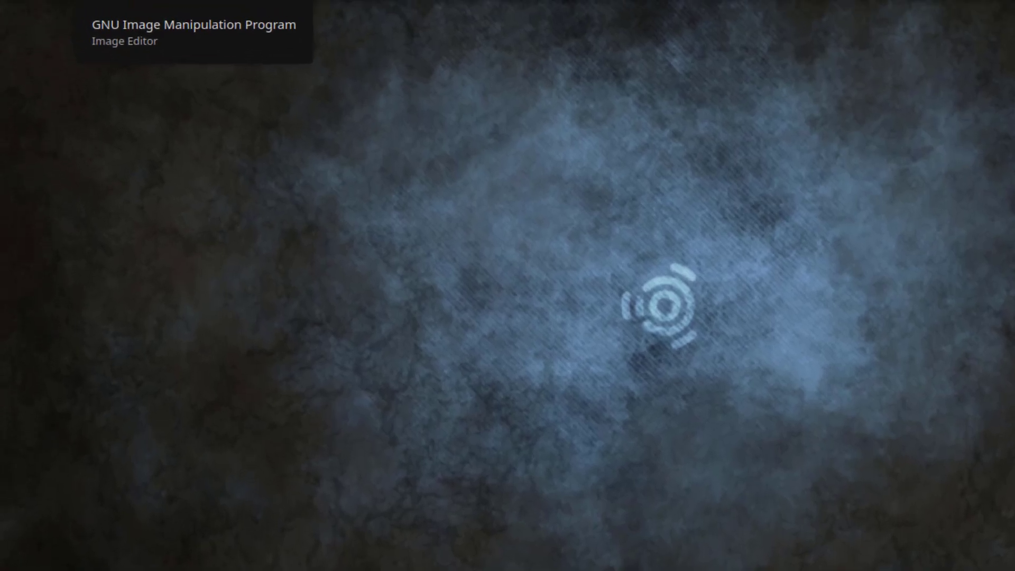
{"action": "left_click", "coordinate": [215, 14]}
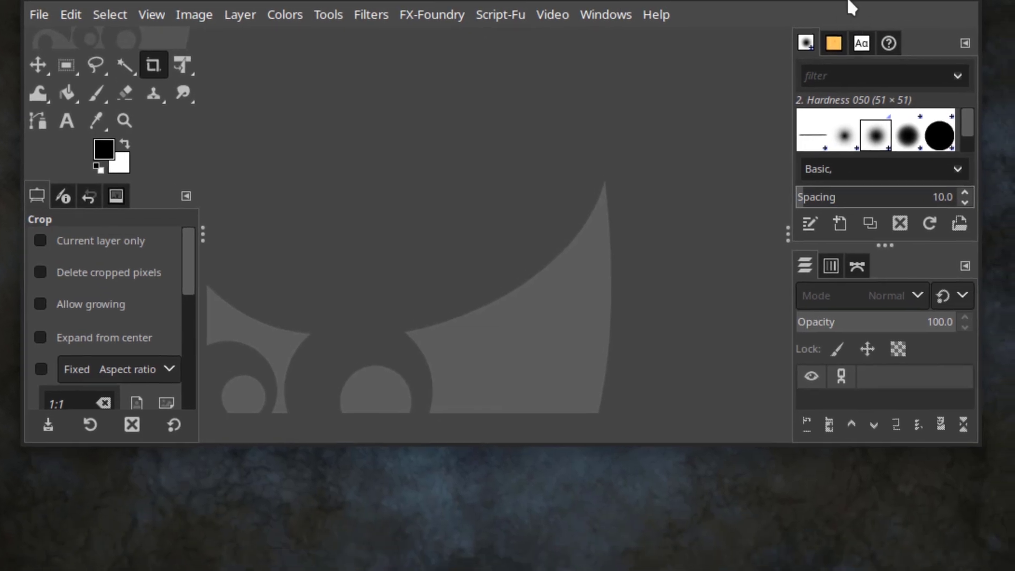
Step: Browse GIMP's Edit and File menus and select bird2 in the Open Image dialog
{"action": "left_click", "coordinate": [66, 51]}
{"action": "left_click", "coordinate": [39, 88]}
{"action": "left_click", "coordinate": [42, 85]}
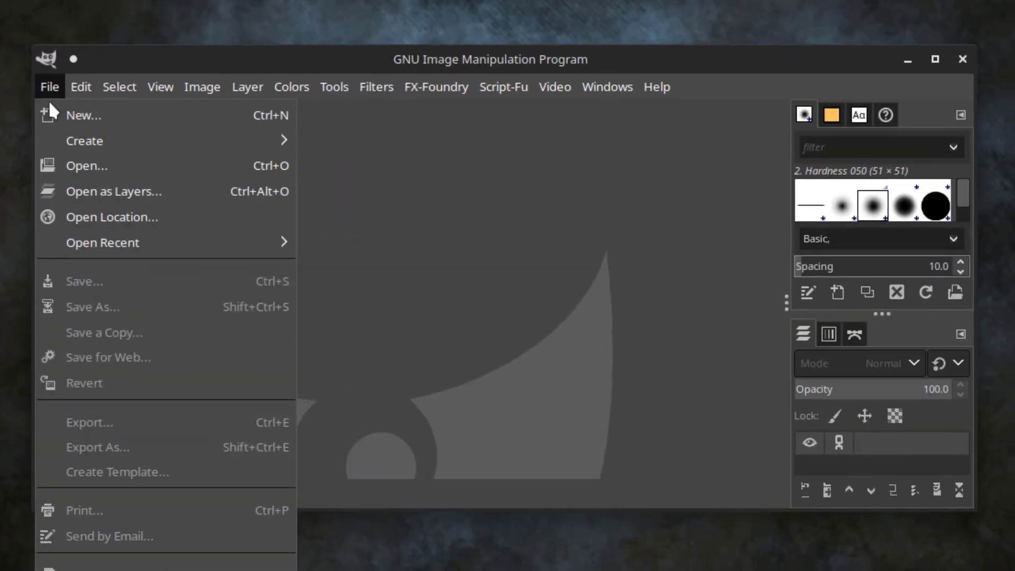
{"action": "left_click", "coordinate": [131, 181]}
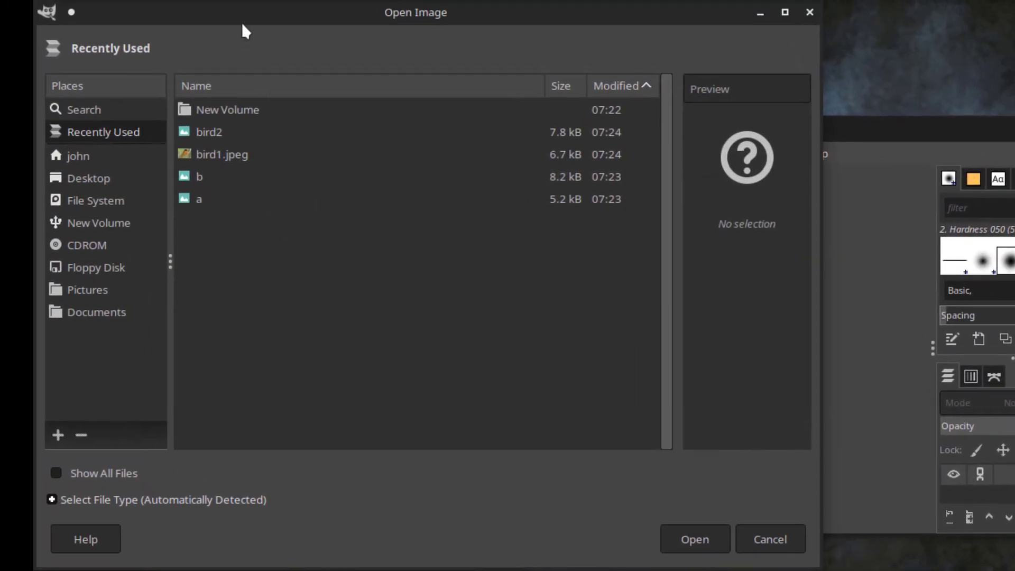
{"action": "left_click", "coordinate": [250, 133]}
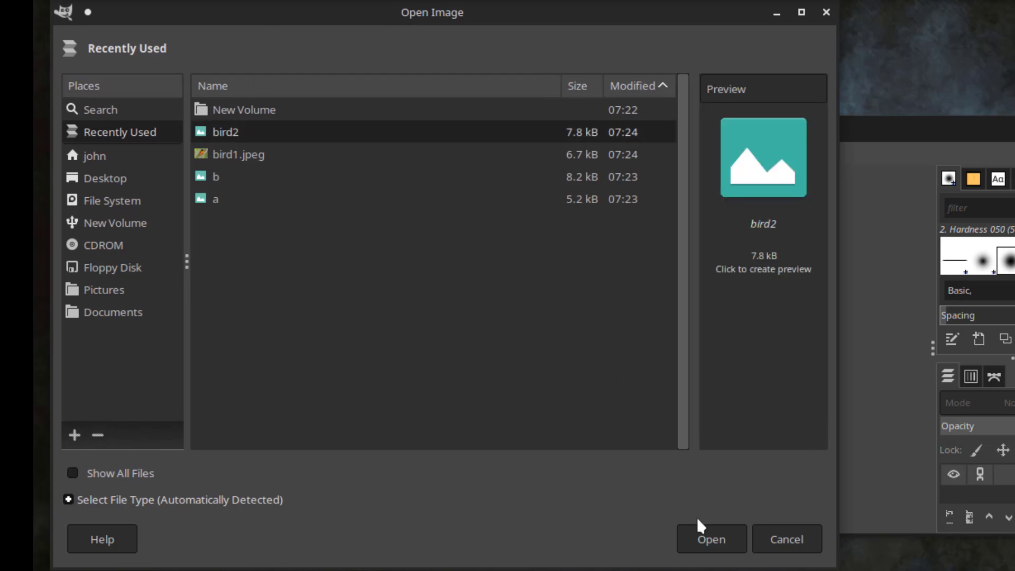
Step: Open bird2 and set the status-bar zoom to 200%
{"action": "left_click", "coordinate": [708, 536]}
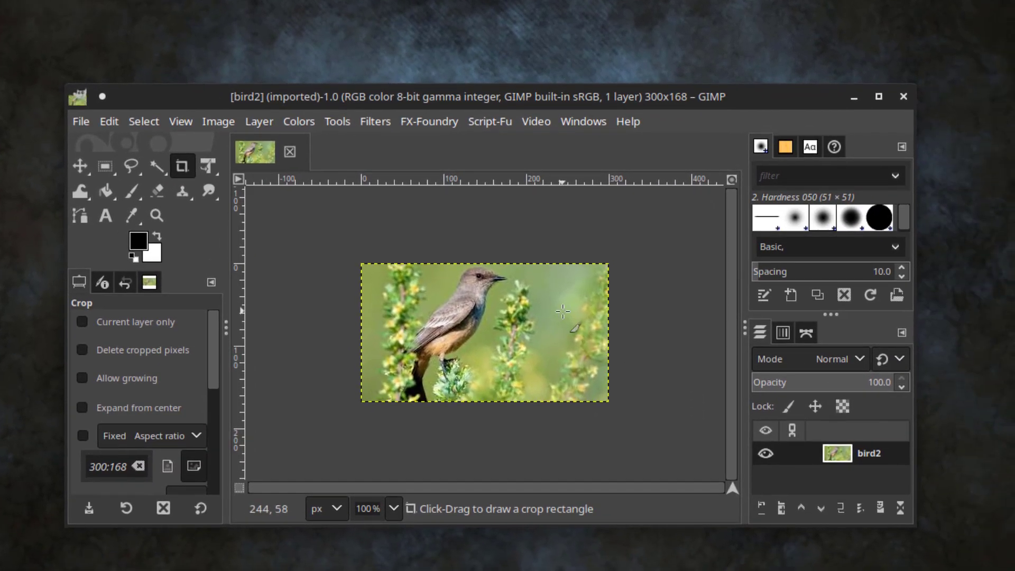
{"action": "left_click", "coordinate": [393, 505]}
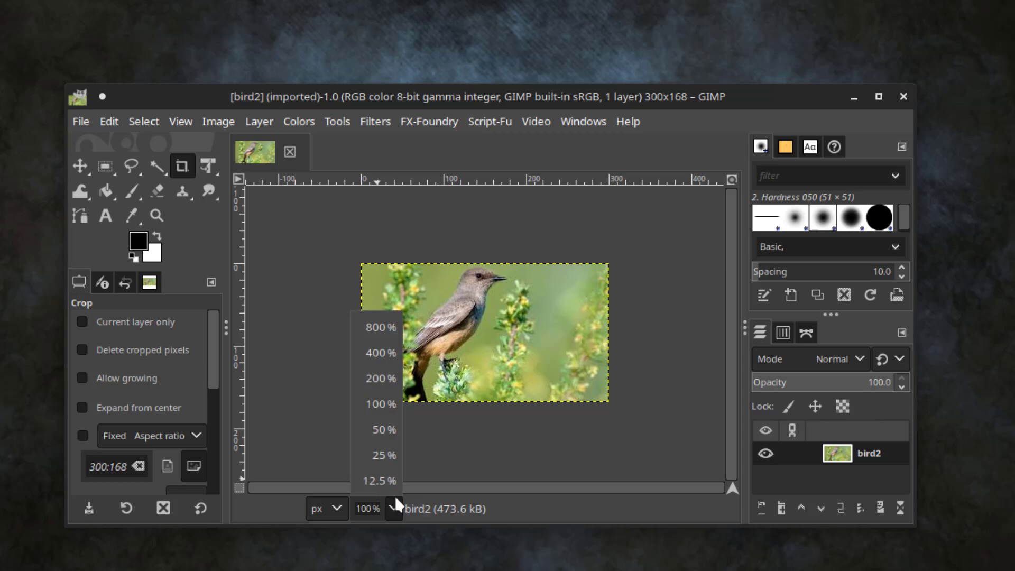
{"action": "left_click", "coordinate": [391, 382]}
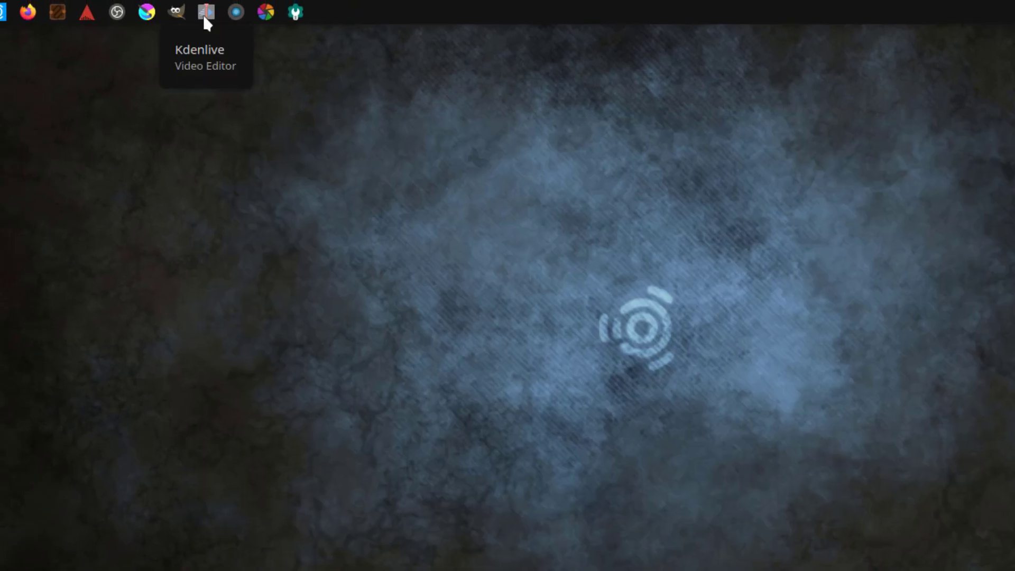
Step: Start Kdenlive on an untitled HD 1080p 29.97 fps project and browse its File, View and Project menus
{"action": "left_click", "coordinate": [205, 21]}
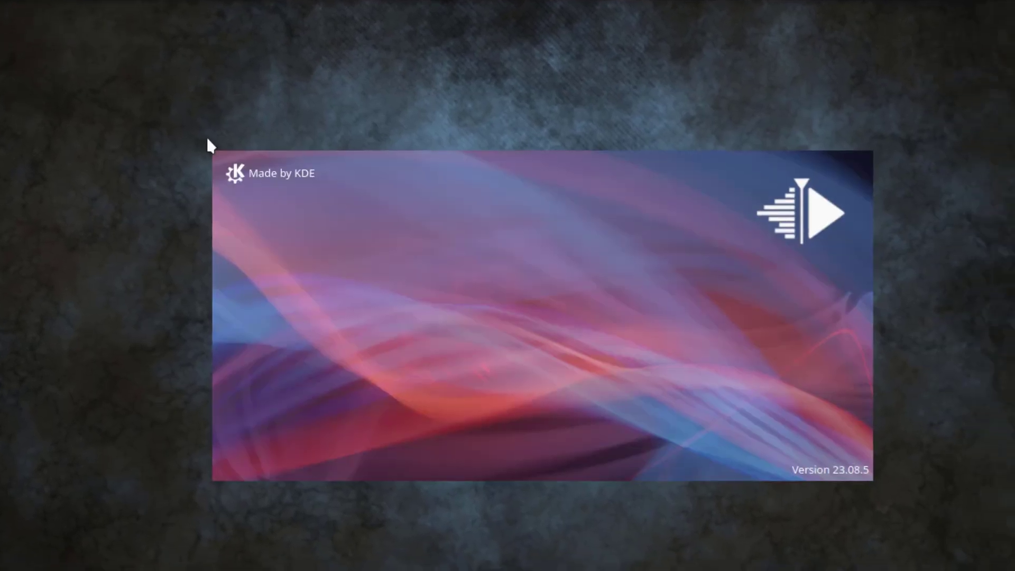
{"action": "left_click", "coordinate": [12, 49]}
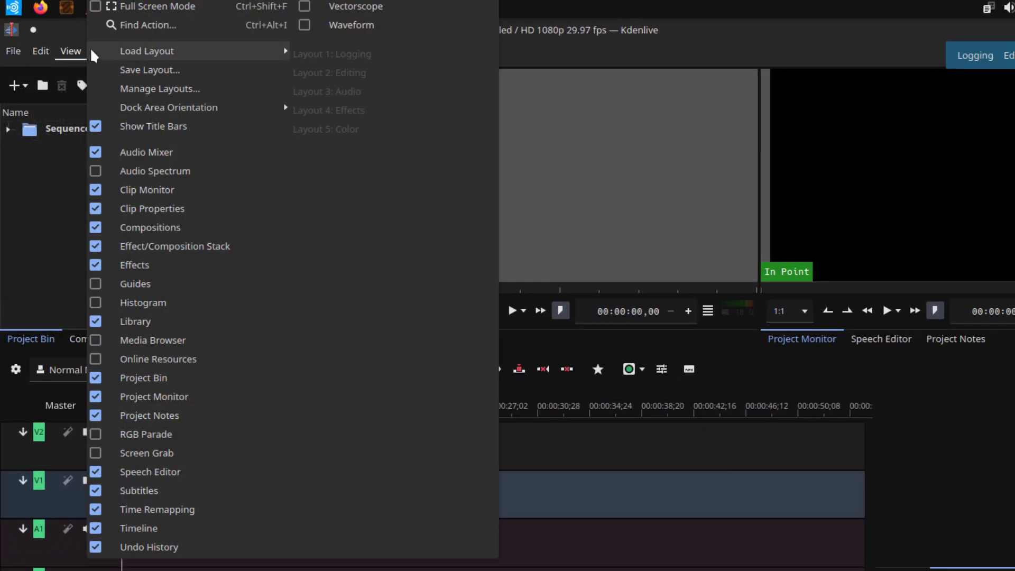
{"action": "left_click", "coordinate": [90, 47]}
{"action": "left_click", "coordinate": [110, 46]}
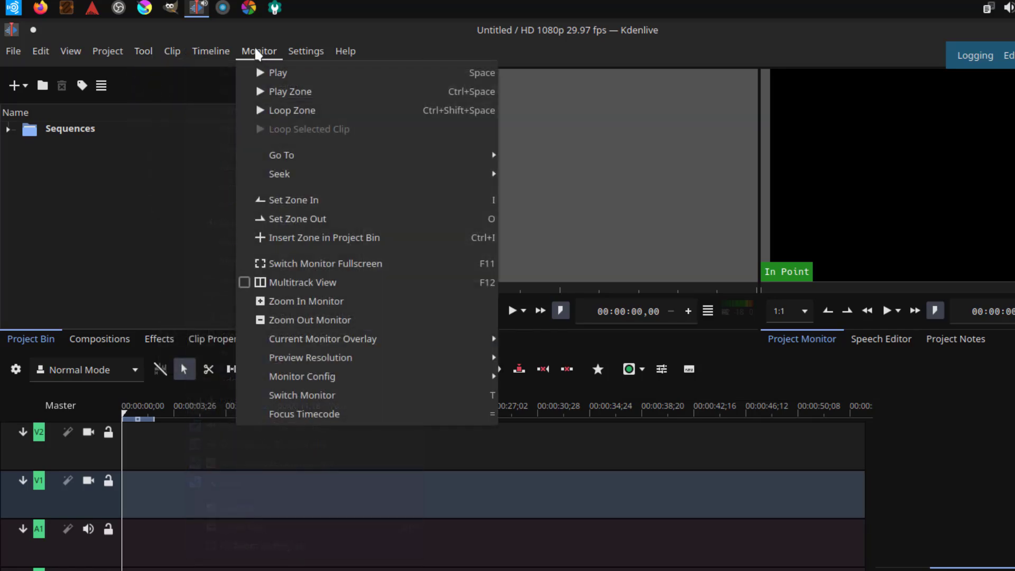
{"action": "mouse_move", "coordinate": [307, 53]}
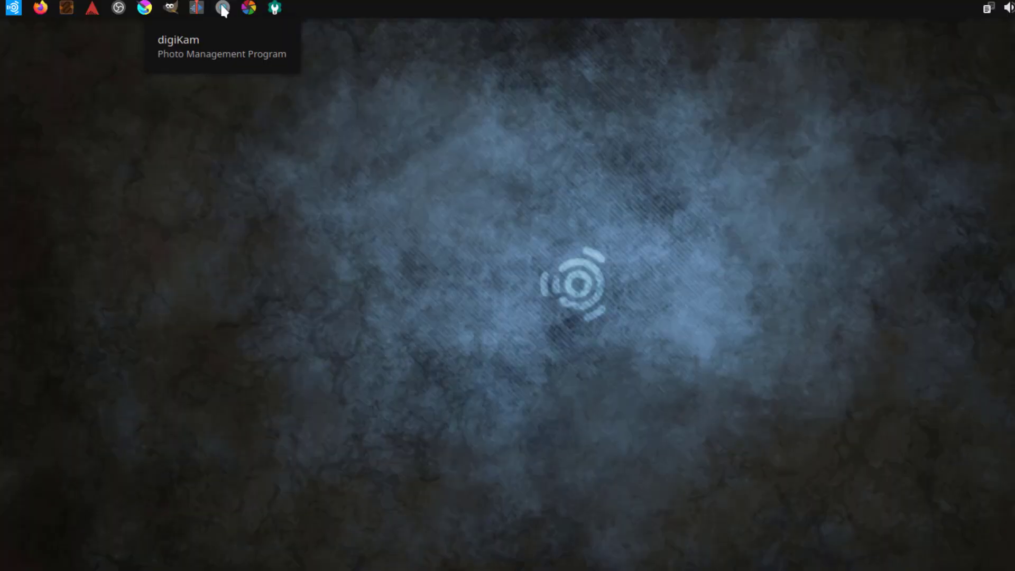
Step: Launch digiKam and accept the default images folder, database location and automatic raw handling
{"action": "left_click", "coordinate": [223, 9]}
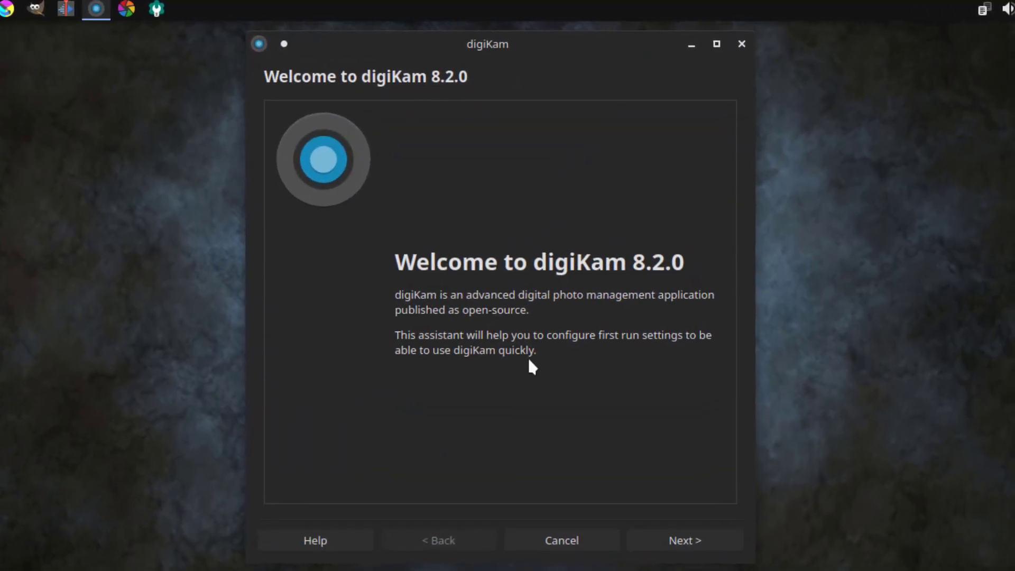
{"action": "left_click", "coordinate": [721, 470]}
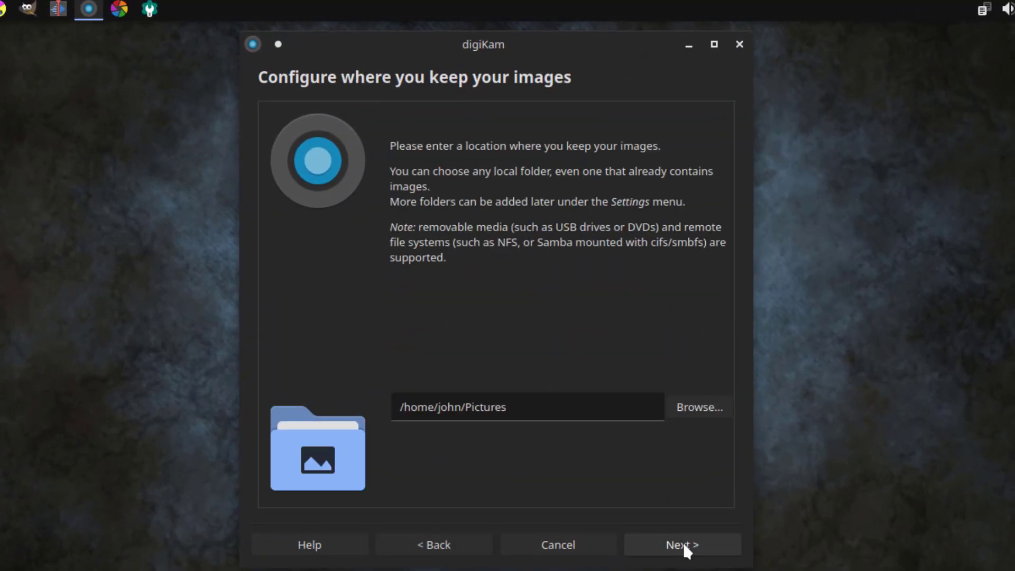
{"action": "left_click", "coordinate": [683, 542]}
{"action": "left_click", "coordinate": [683, 543]}
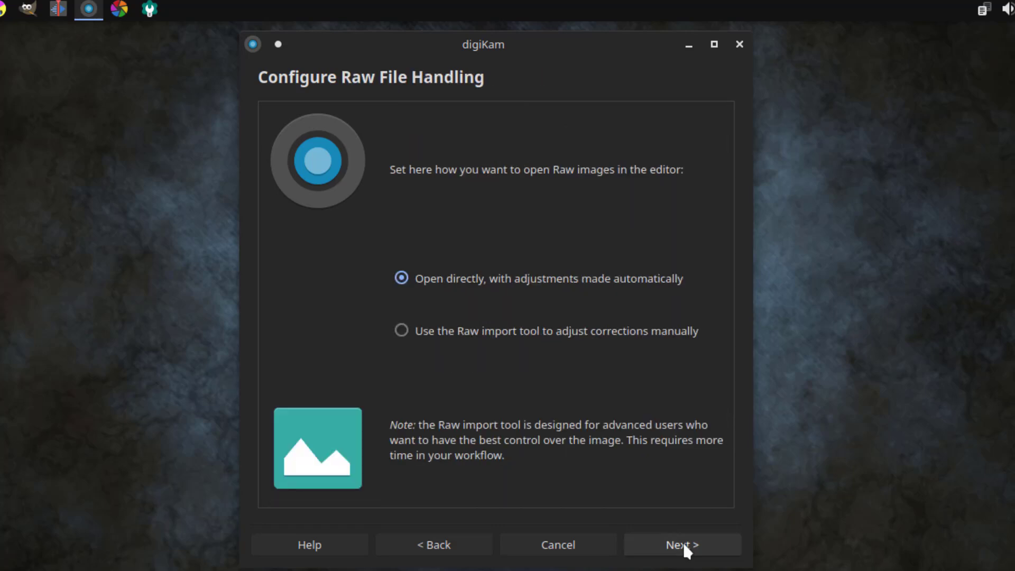
{"action": "left_click", "coordinate": [674, 543]}
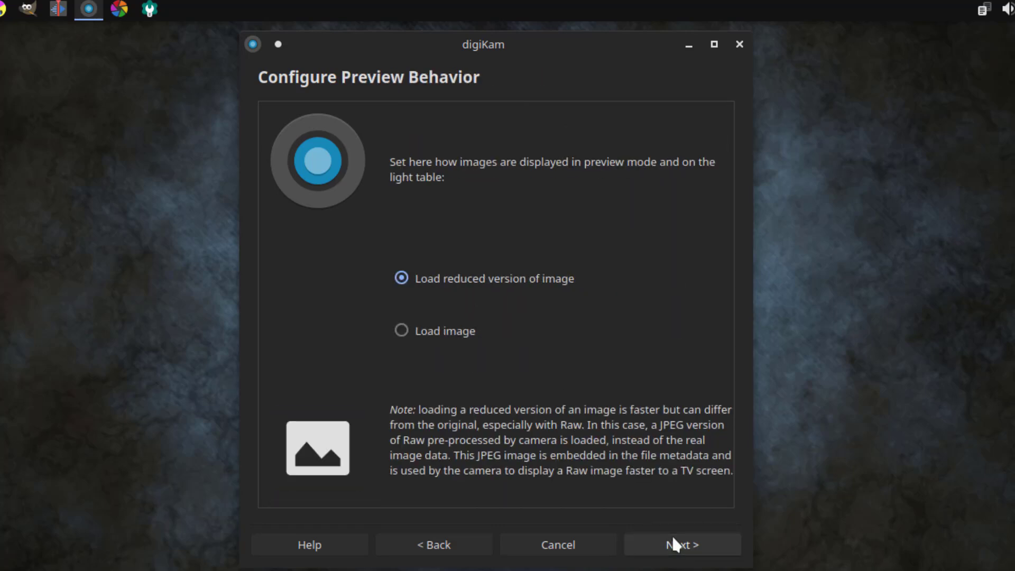
Step: Finish setup with default preview, open-file and tooltip options, then cancel the face-engine download
{"action": "left_click", "coordinate": [674, 542]}
{"action": "left_click", "coordinate": [674, 542]}
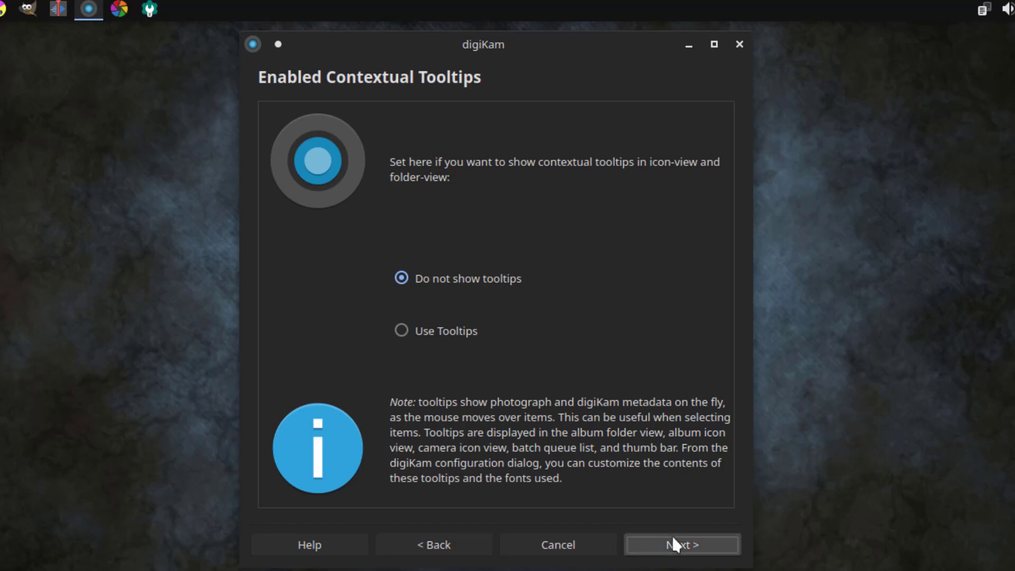
{"action": "left_click", "coordinate": [672, 539]}
{"action": "left_click", "coordinate": [681, 549]}
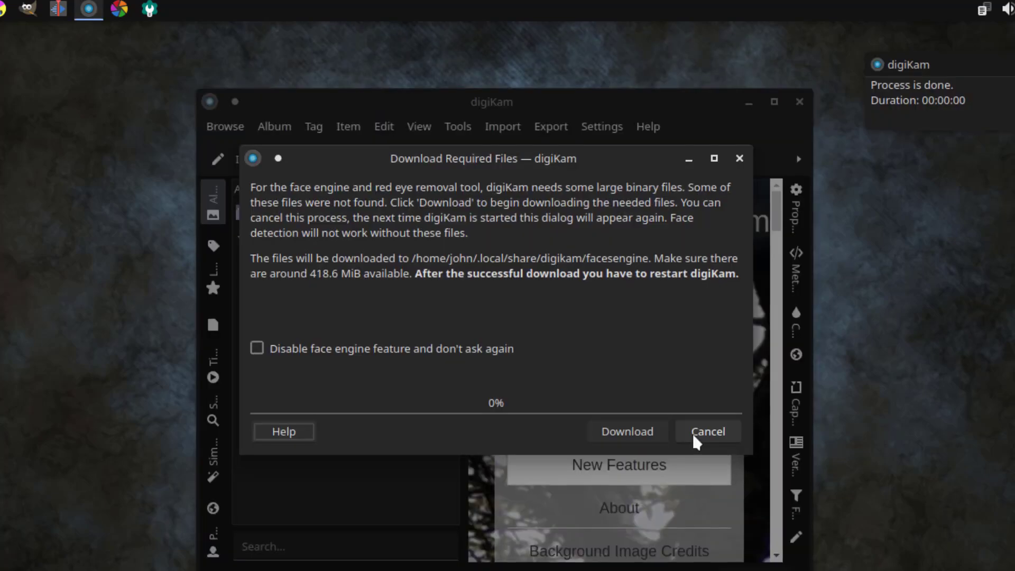
{"action": "left_click", "coordinate": [617, 414]}
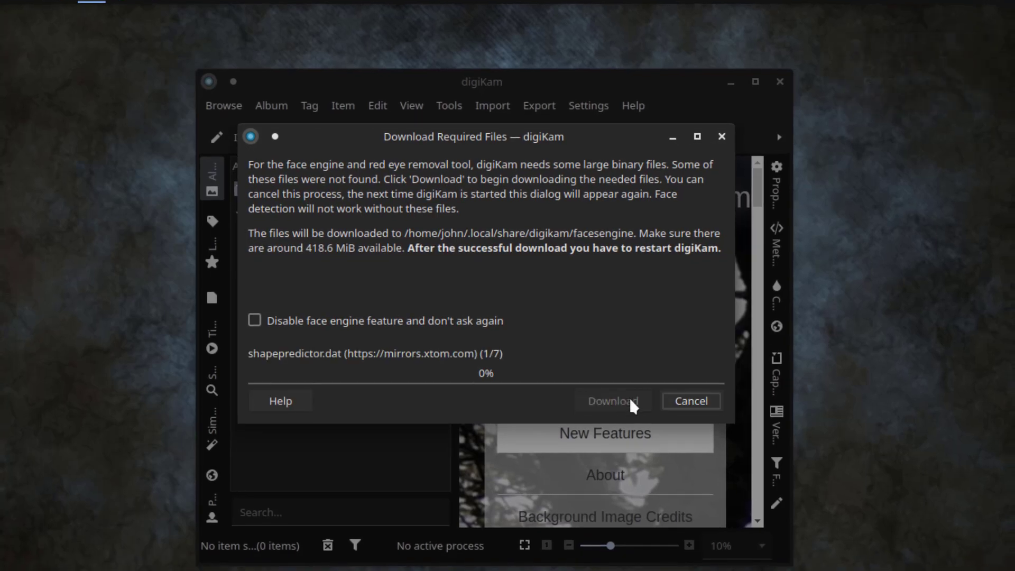
{"action": "left_click", "coordinate": [664, 391]}
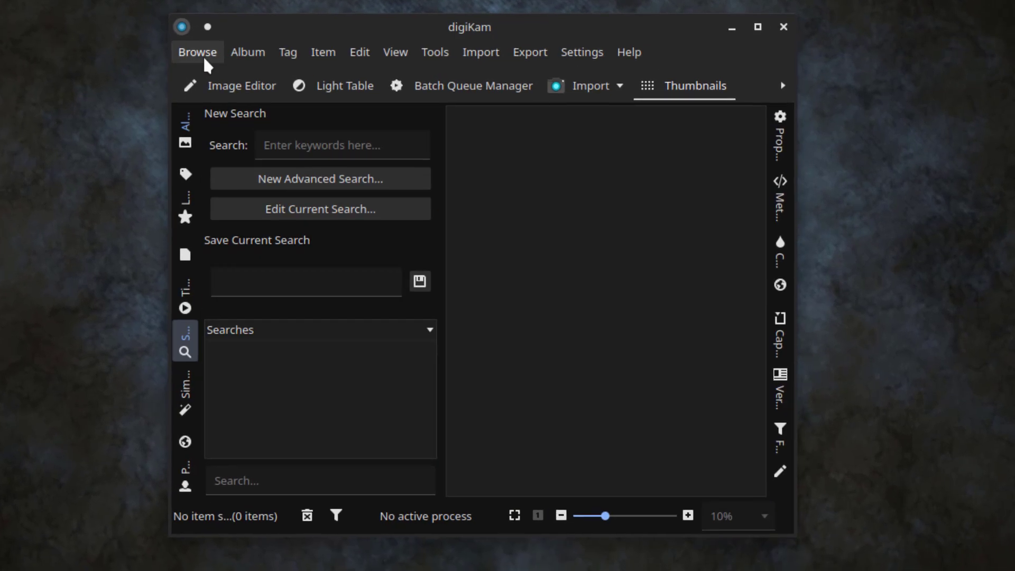
{"action": "left_click", "coordinate": [218, 87]}
{"action": "mouse_move", "coordinate": [243, 55]}
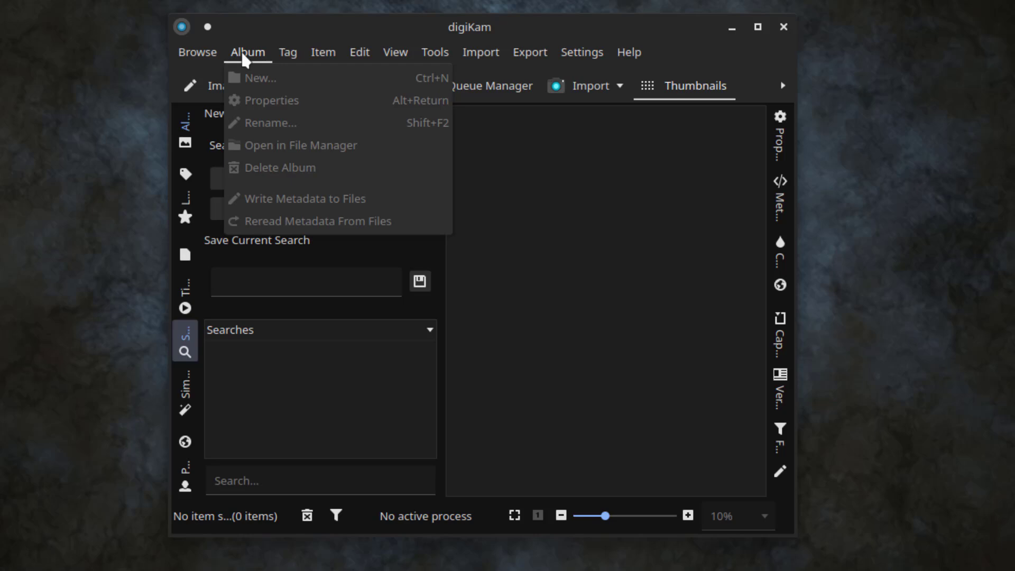
{"action": "mouse_move", "coordinate": [289, 58]}
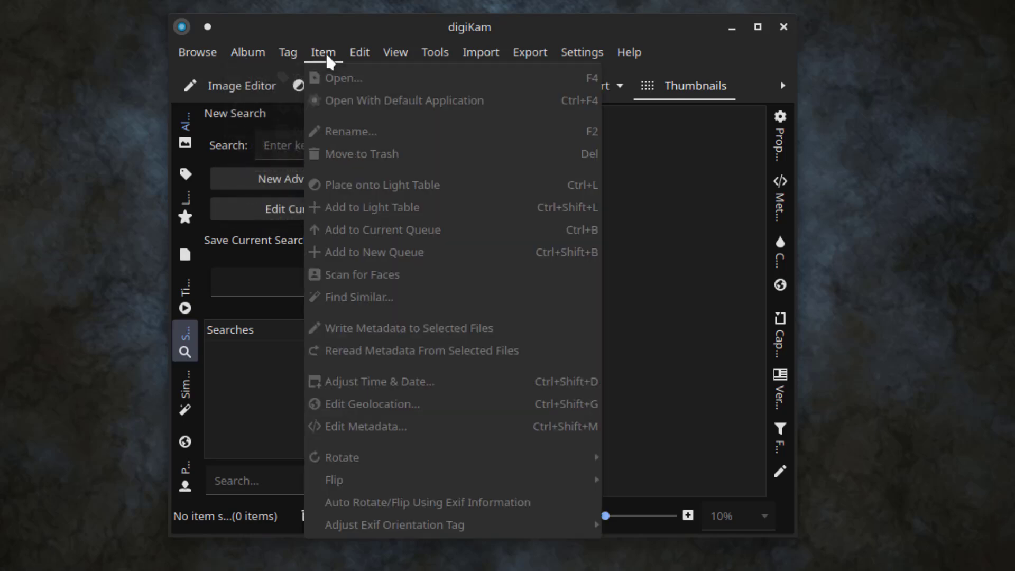
{"action": "mouse_move", "coordinate": [455, 58]}
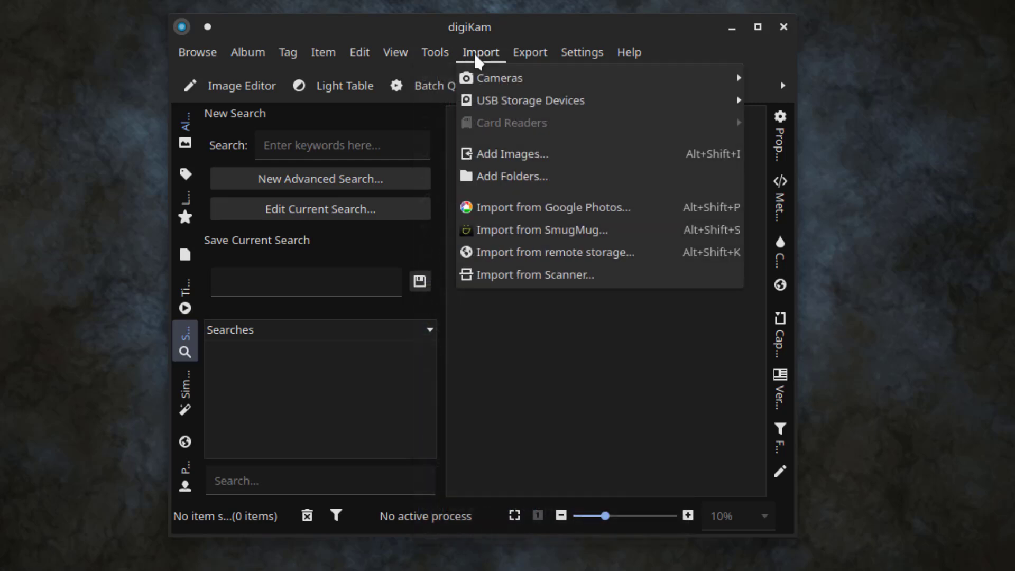
{"action": "mouse_move", "coordinate": [521, 107]}
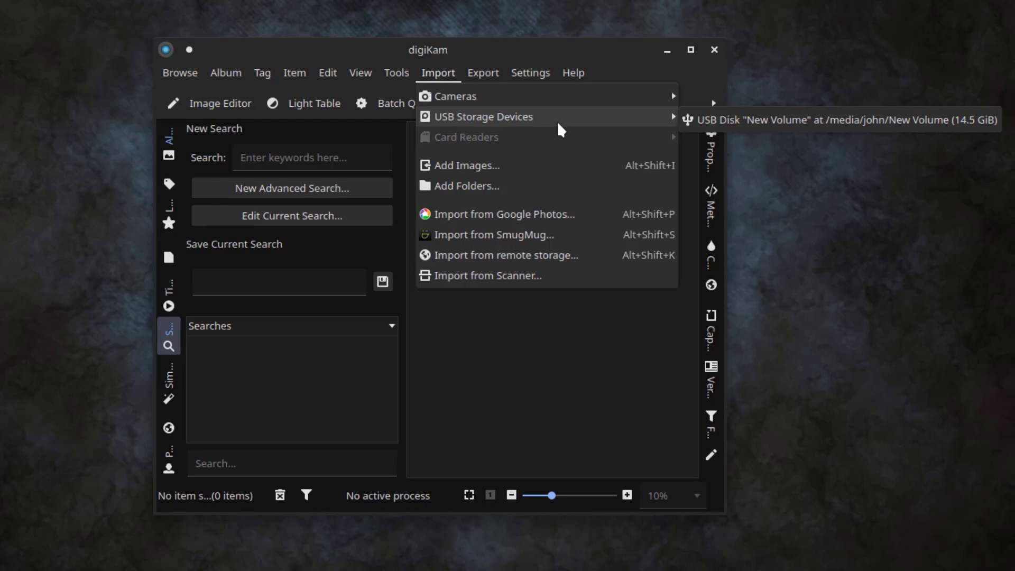
{"action": "mouse_move", "coordinate": [487, 75]}
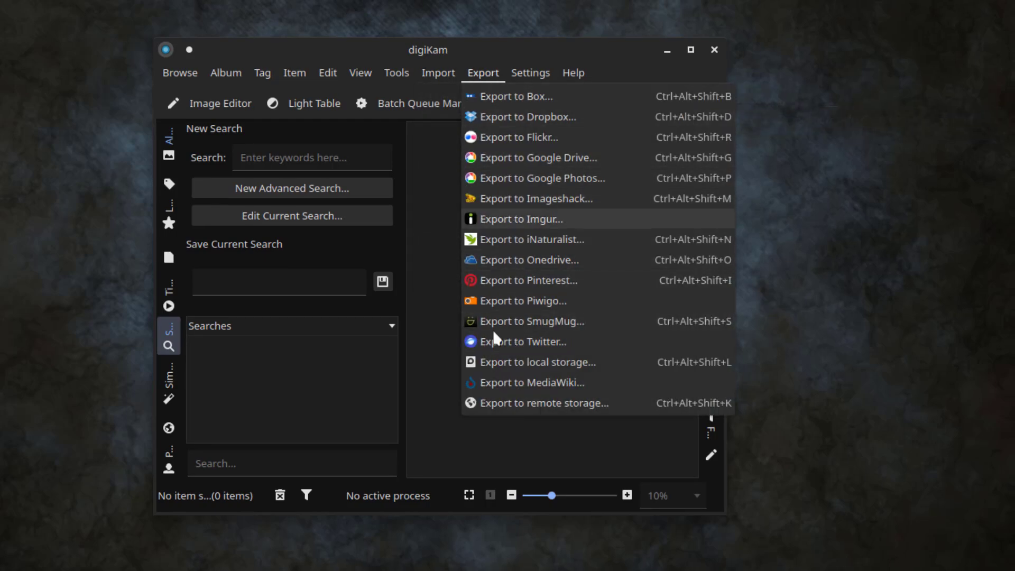
{"action": "mouse_move", "coordinate": [527, 75]}
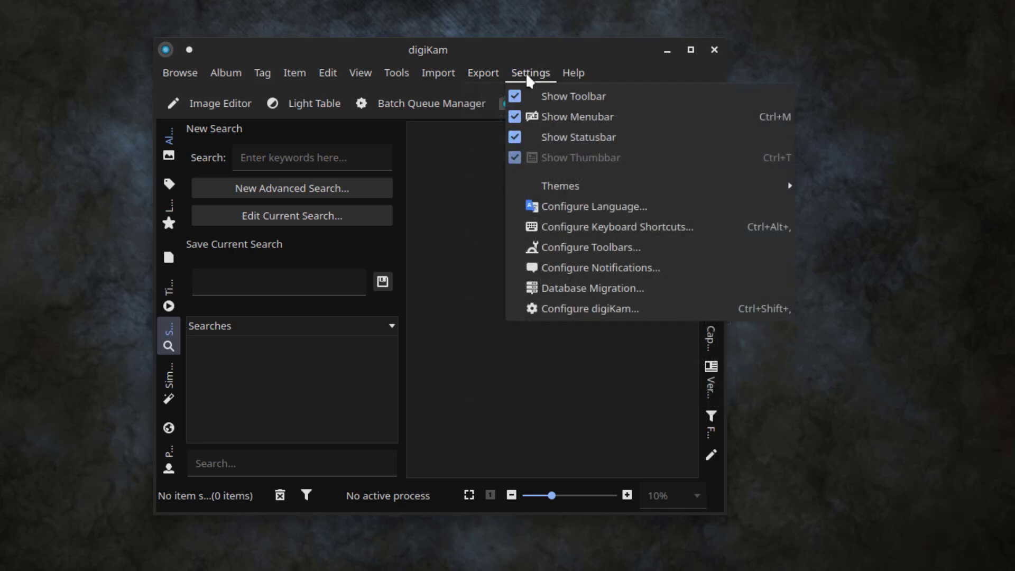
{"action": "left_click", "coordinate": [433, 158]}
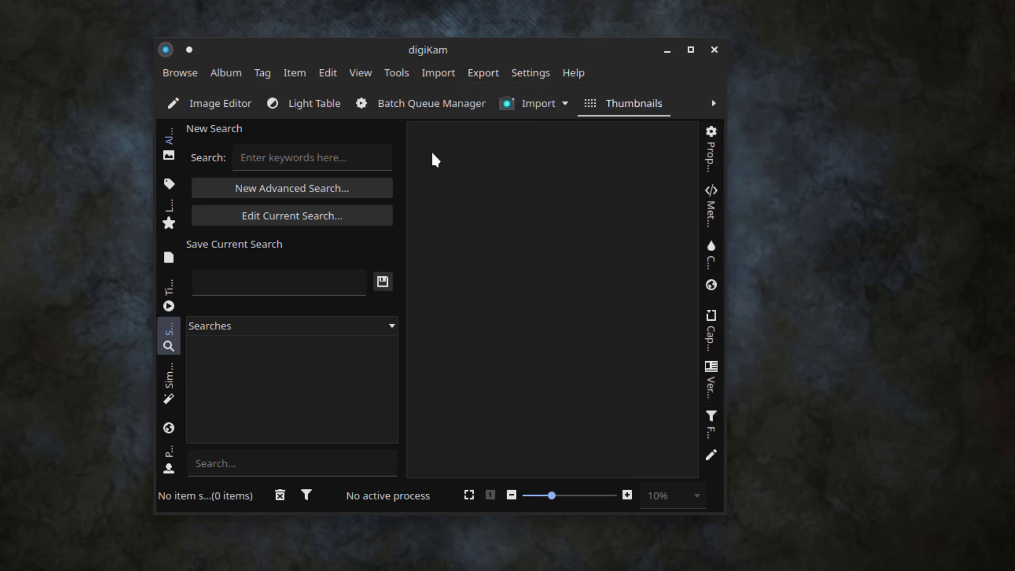
Step: Preview the Park video from USB disk New Volume in a maximized import window, skipping ahead
{"action": "left_click", "coordinate": [565, 105]}
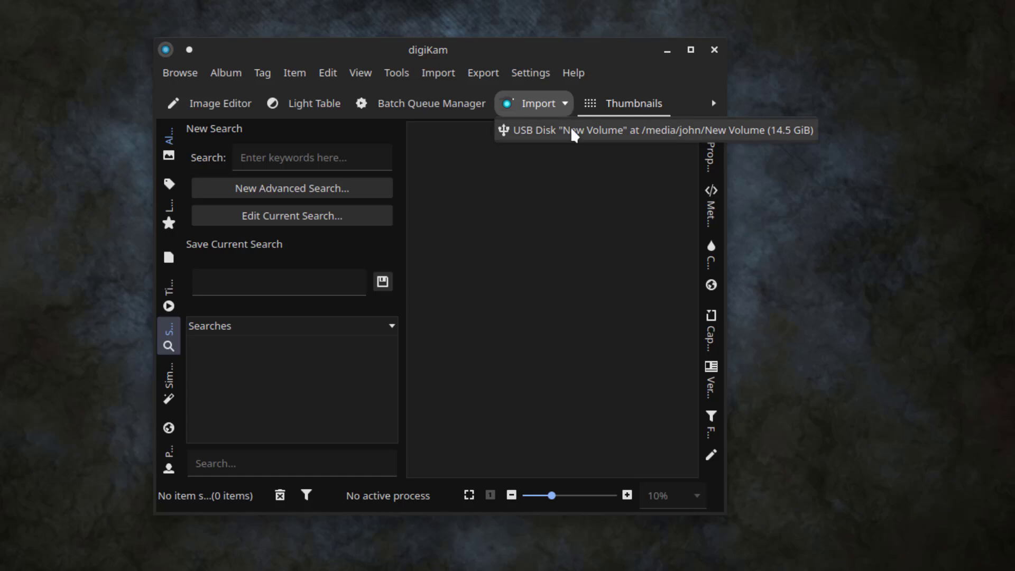
{"action": "left_click", "coordinate": [570, 127]}
{"action": "double_click", "coordinate": [278, 252]}
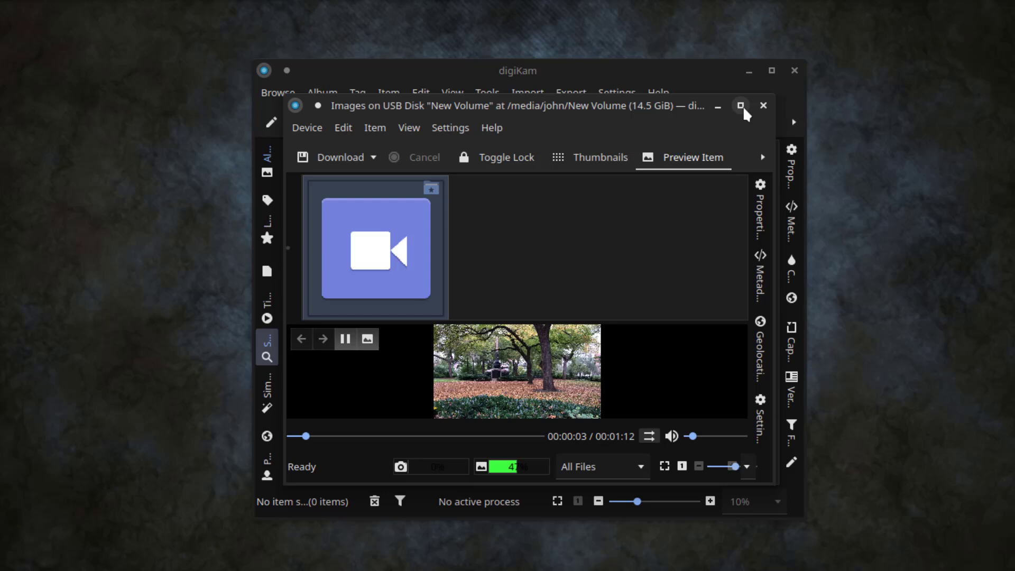
{"action": "left_click", "coordinate": [658, 85]}
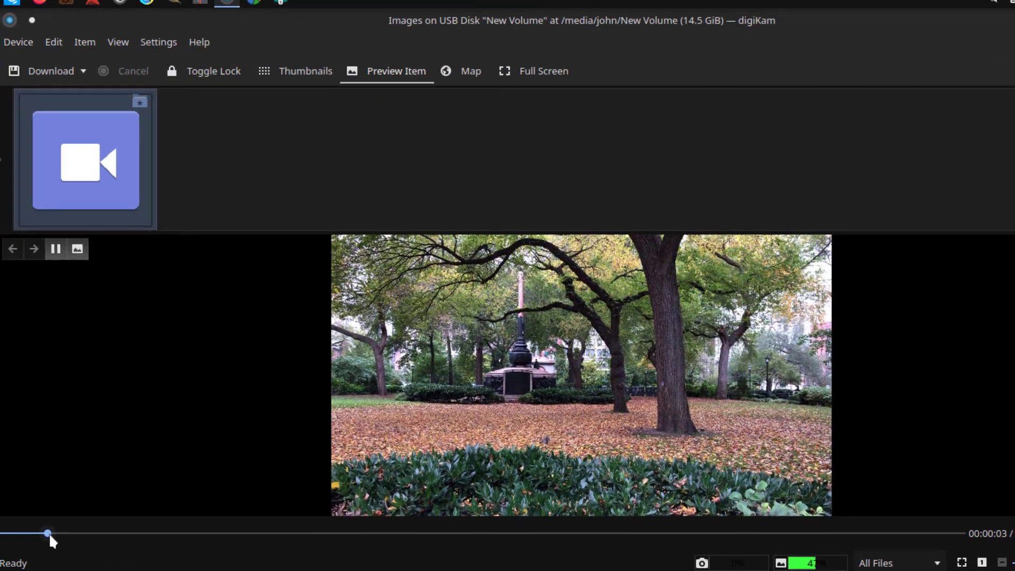
{"action": "left_click_drag", "start_coordinate": [47, 535], "coordinate": [183, 537]}
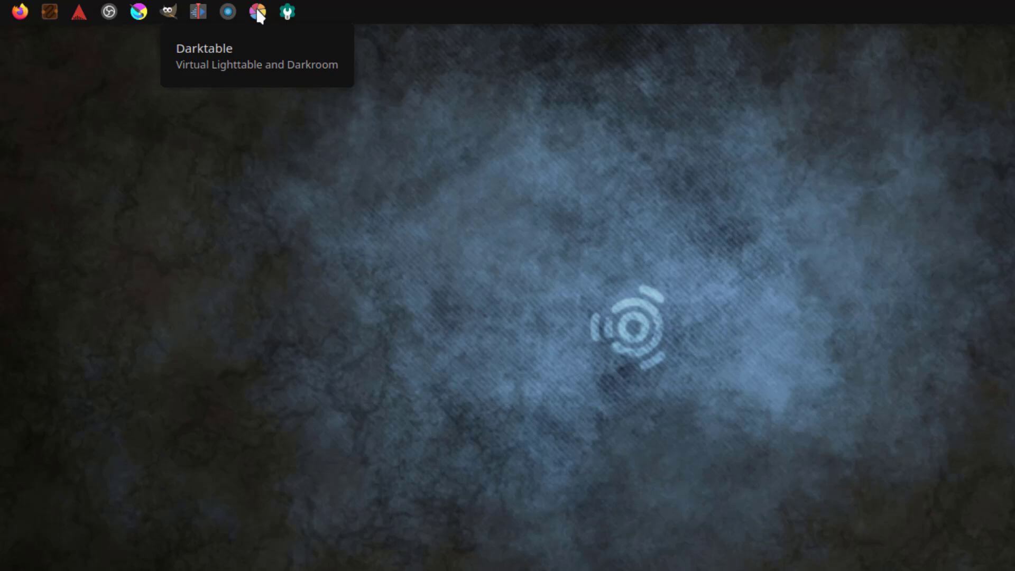
Step: Launch darktable and look over its import options, collections panel and sort orders
{"action": "left_click", "coordinate": [258, 14]}
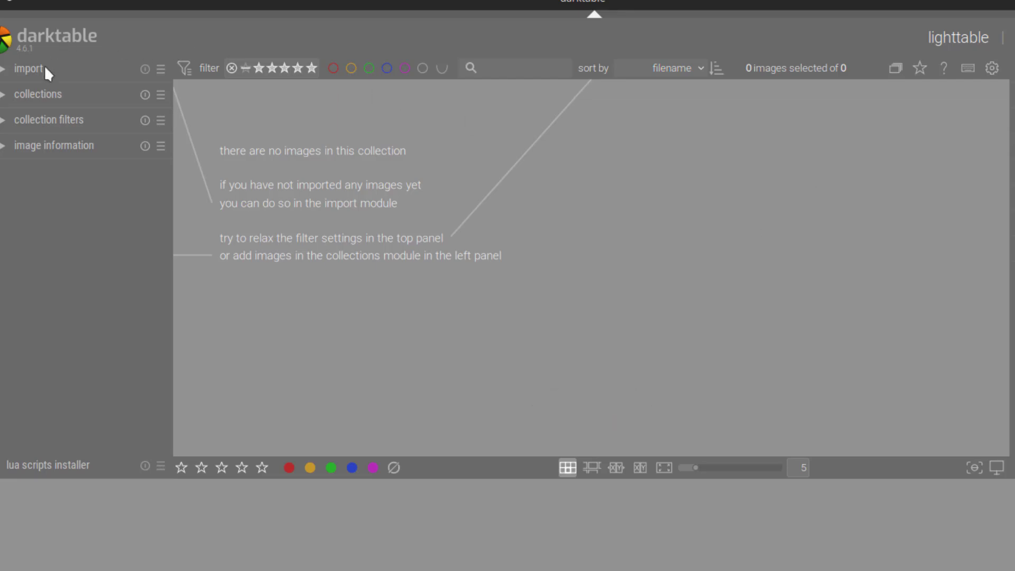
{"action": "left_click", "coordinate": [24, 68]}
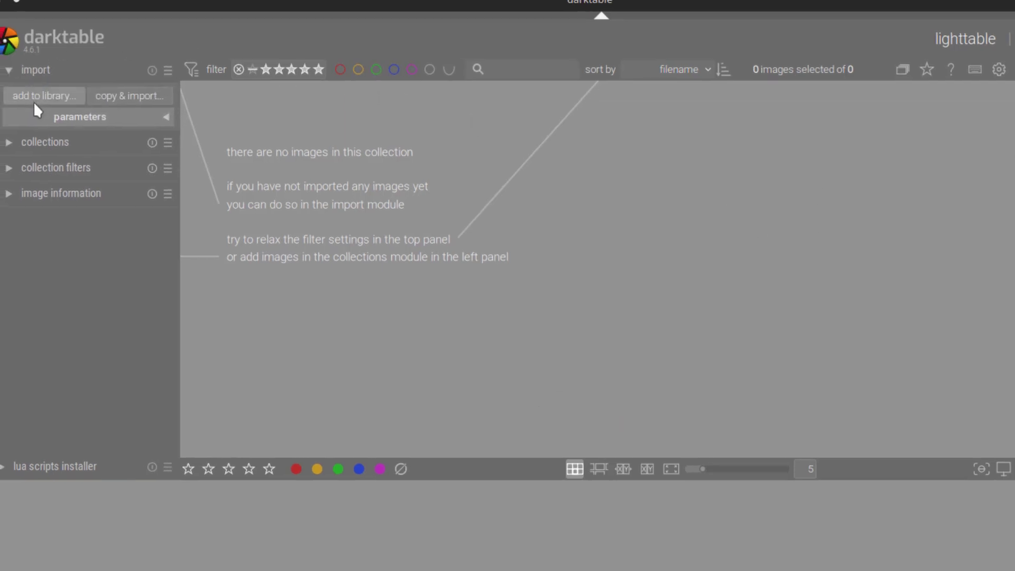
{"action": "left_click", "coordinate": [81, 147]}
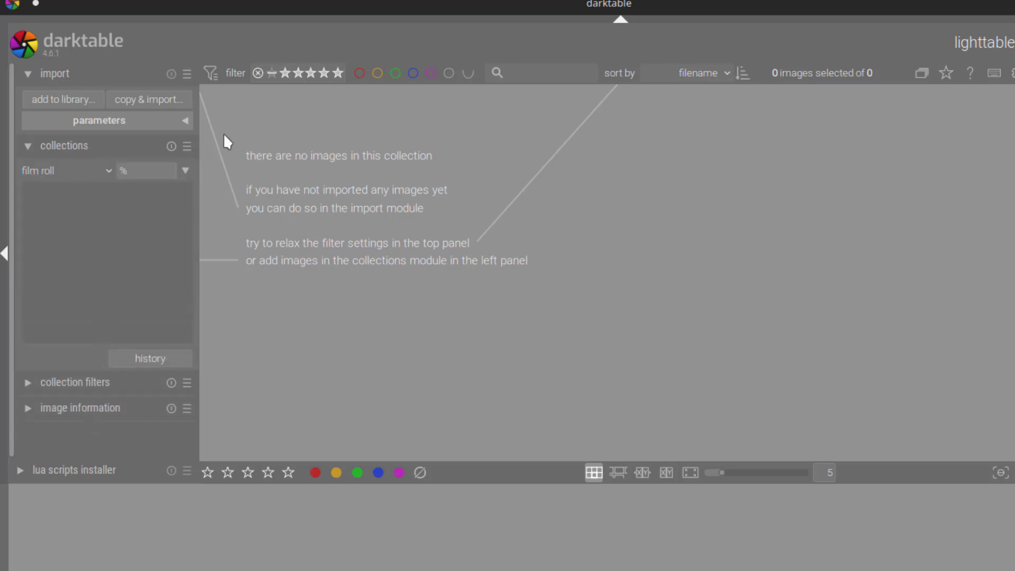
{"action": "left_click", "coordinate": [692, 68]}
{"action": "left_click", "coordinate": [52, 70]}
{"action": "left_click", "coordinate": [47, 72]}
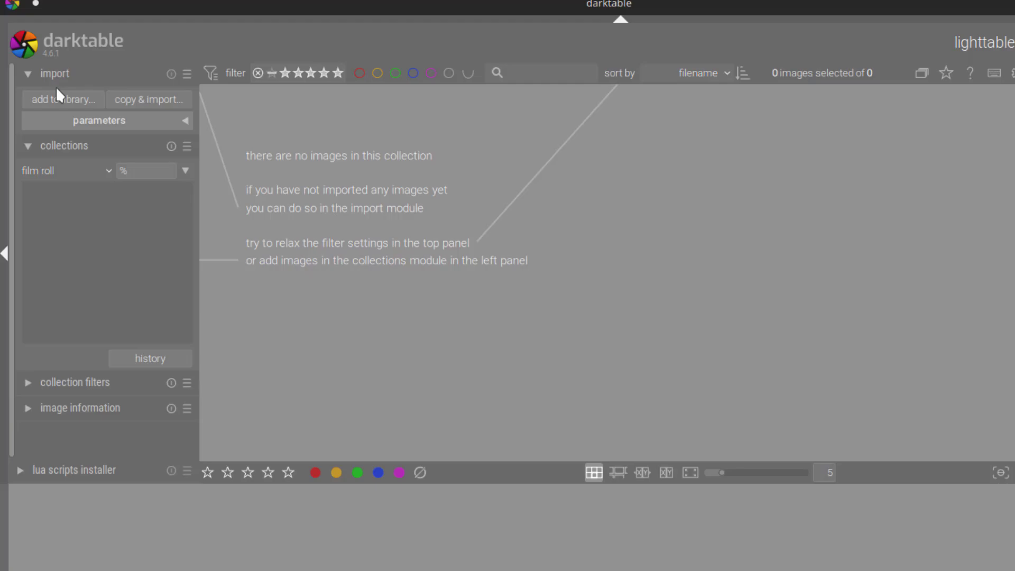
Step: Copy and import bird1.jpeg from home > Downloads and select the imported photo
{"action": "left_click", "coordinate": [158, 100]}
{"action": "left_click", "coordinate": [356, 175]}
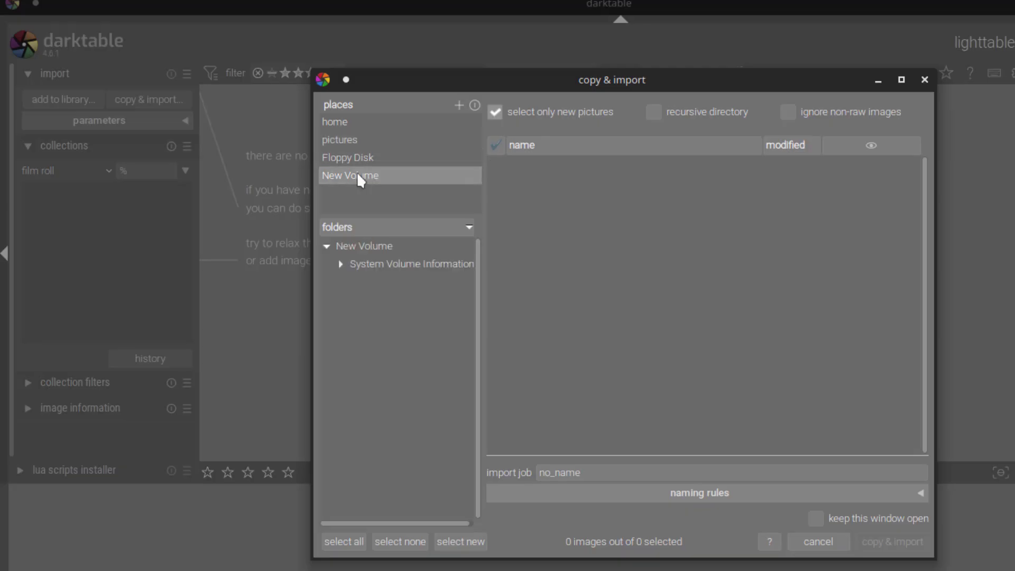
{"action": "left_click", "coordinate": [351, 142]}
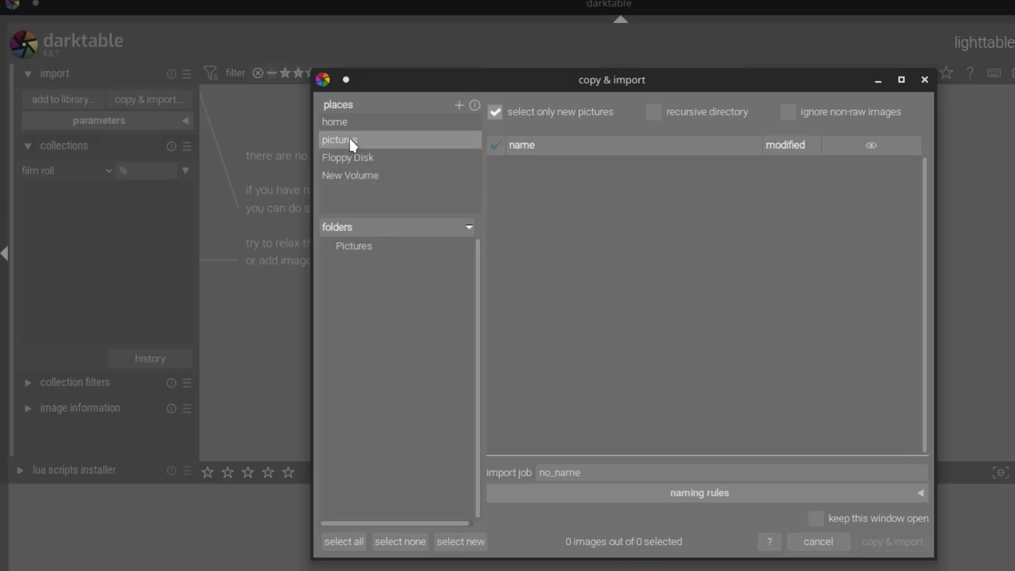
{"action": "left_click", "coordinate": [334, 122]}
{"action": "left_click", "coordinate": [374, 299]}
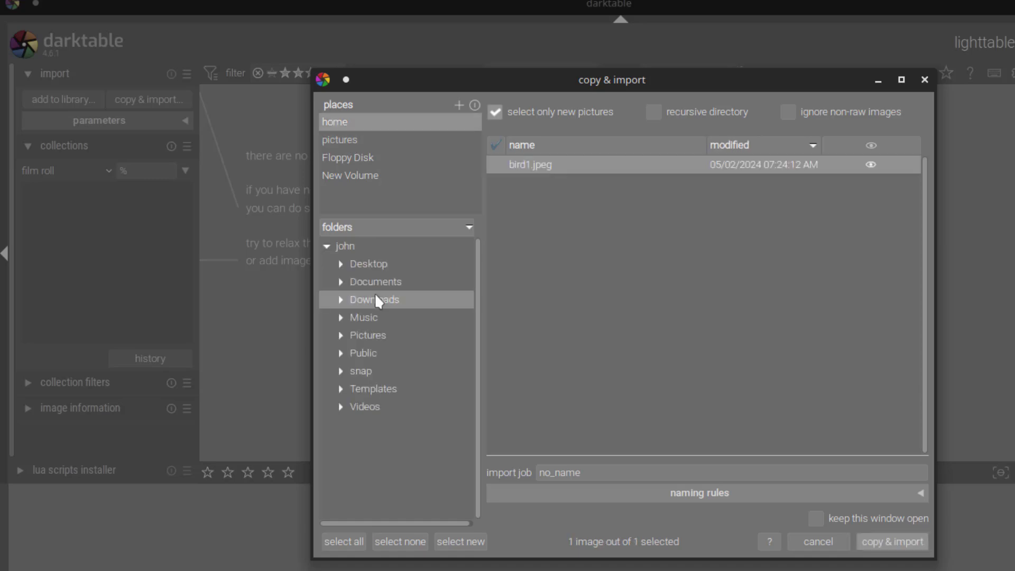
{"action": "double_click", "coordinate": [532, 160]}
{"action": "left_click", "coordinate": [280, 179]}
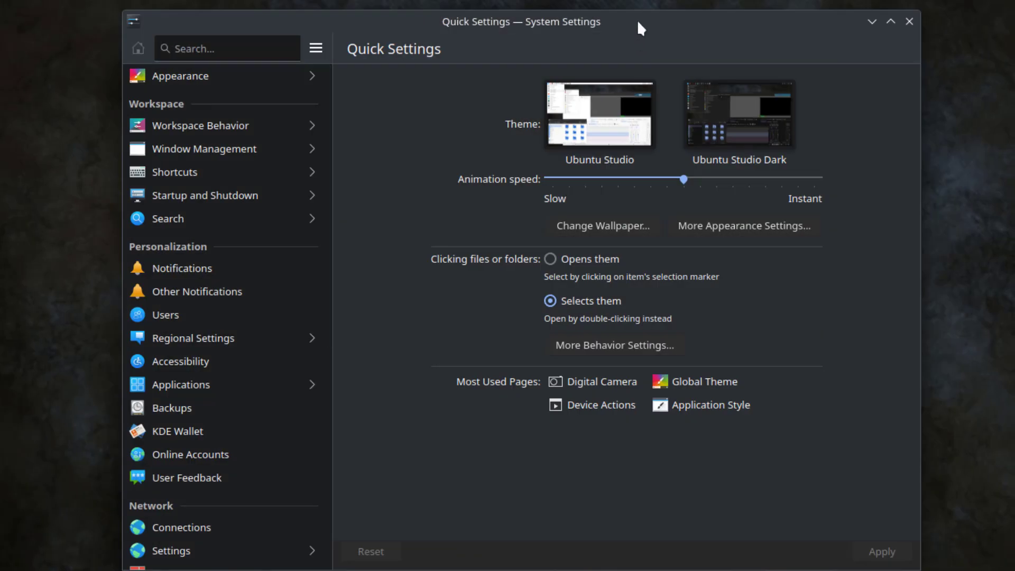
Step: Browse the Appearance pages: application style, Plasma Style, colours, window decorations, fonts, icons, cursors, splash screen
{"action": "left_click", "coordinate": [195, 76]}
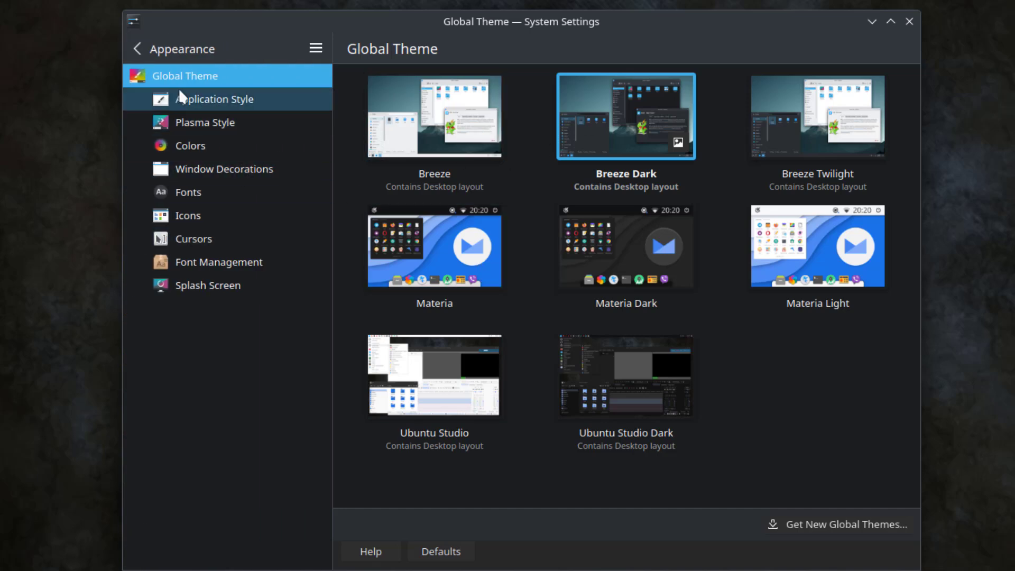
{"action": "left_click", "coordinate": [199, 103]}
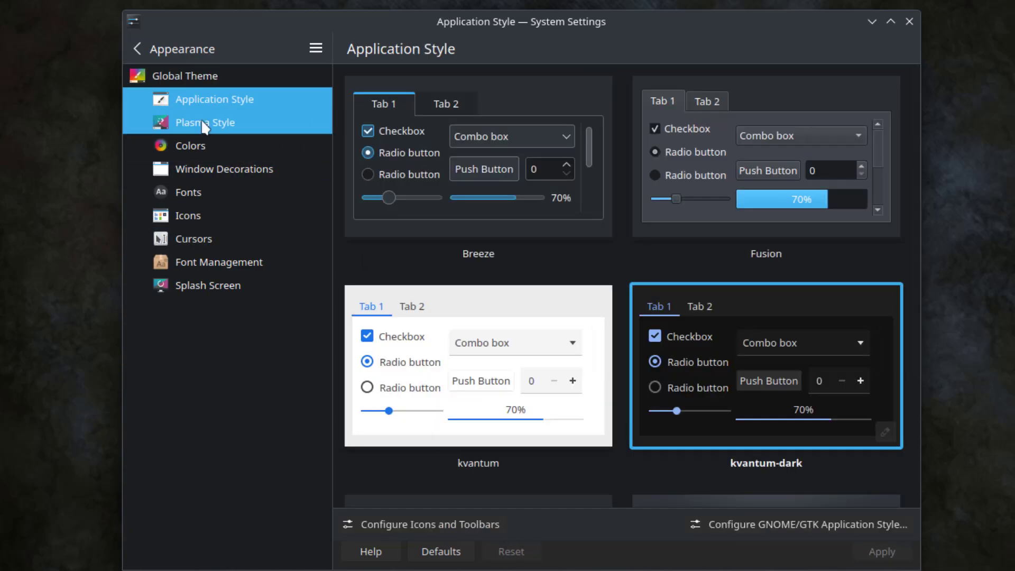
{"action": "left_click", "coordinate": [202, 123]}
{"action": "left_click", "coordinate": [195, 141]}
{"action": "left_click", "coordinate": [203, 167]}
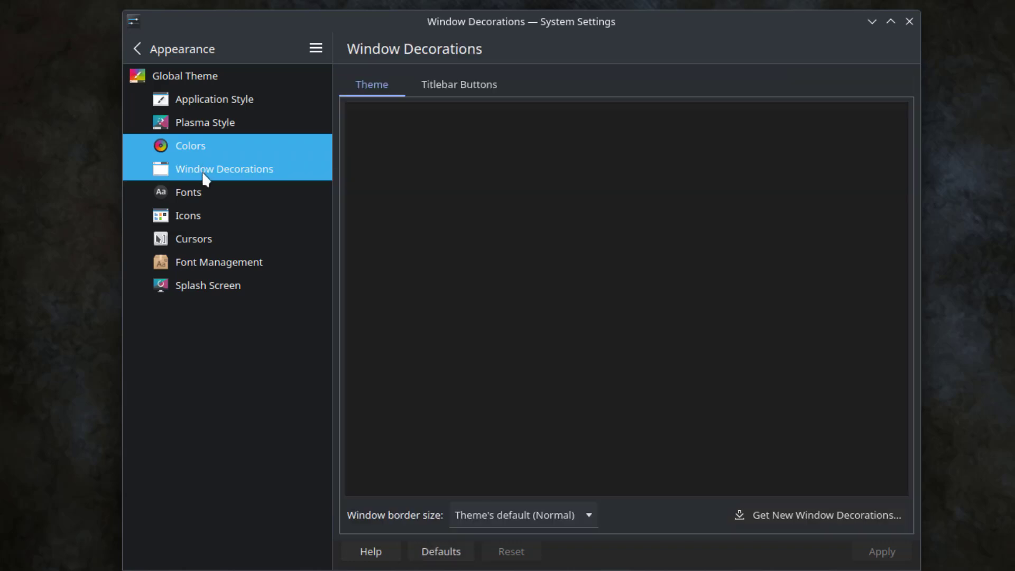
{"action": "left_click", "coordinate": [199, 193]}
{"action": "left_click", "coordinate": [196, 212]}
{"action": "left_click", "coordinate": [194, 239]}
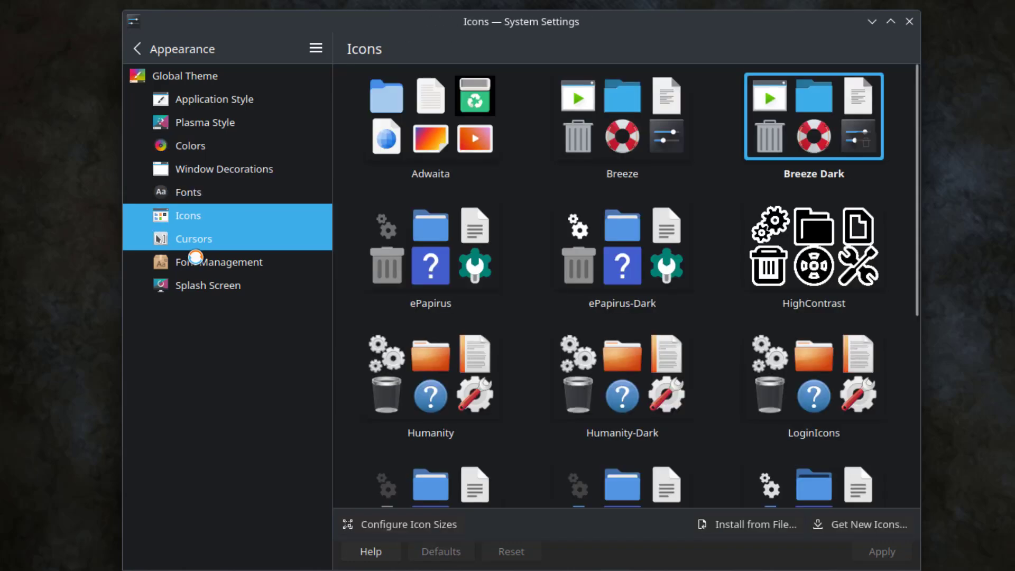
{"action": "left_click", "coordinate": [199, 262]}
{"action": "left_click", "coordinate": [198, 283]}
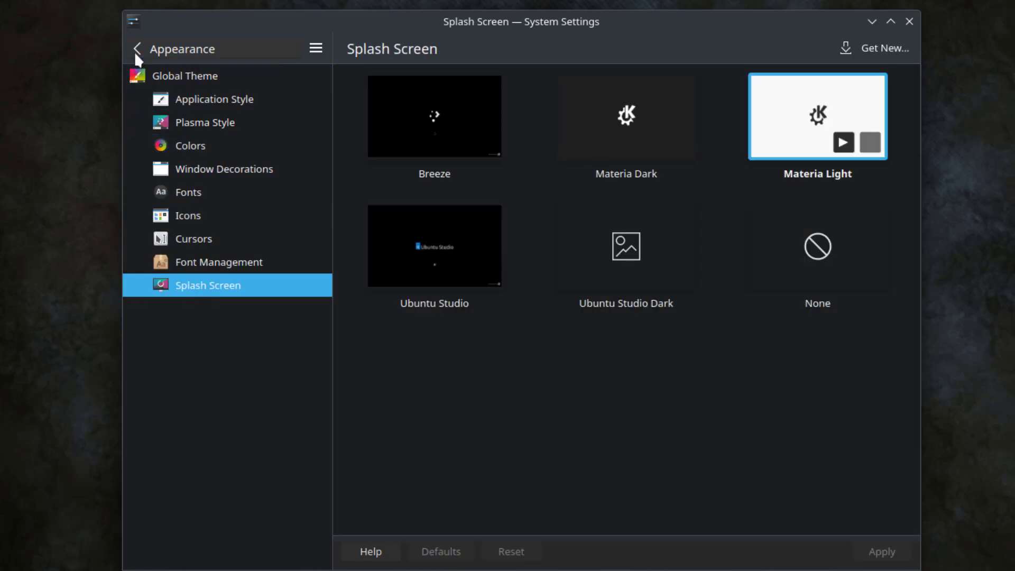
Step: Go to Workspace Behavior and scroll through the Desktop Effects list
{"action": "left_click", "coordinate": [135, 51]}
{"action": "left_click", "coordinate": [202, 126]}
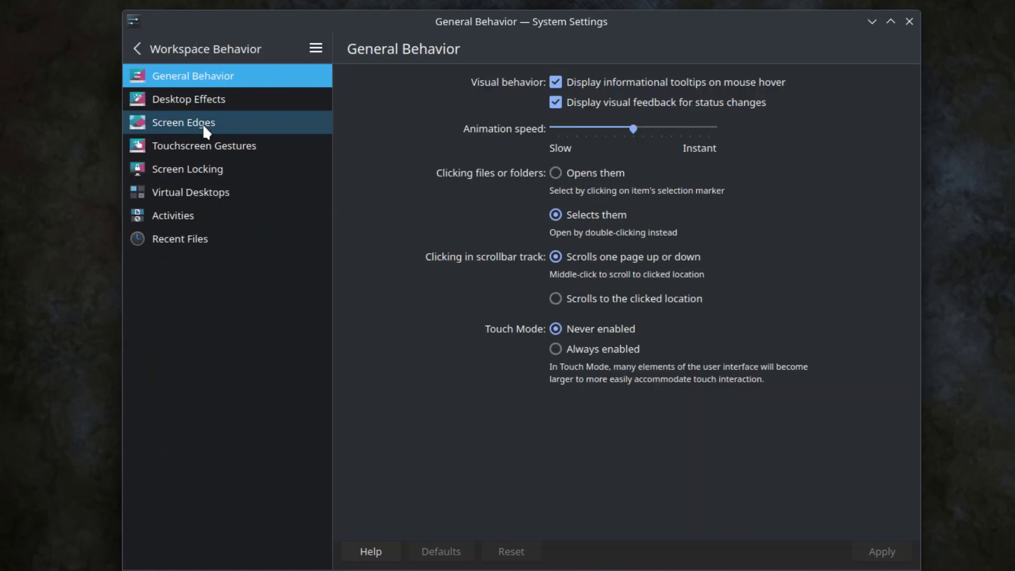
{"action": "left_click", "coordinate": [201, 100]}
{"action": "scroll", "coordinate": [526, 200], "scroll_direction": "down", "scroll_amount": 15}
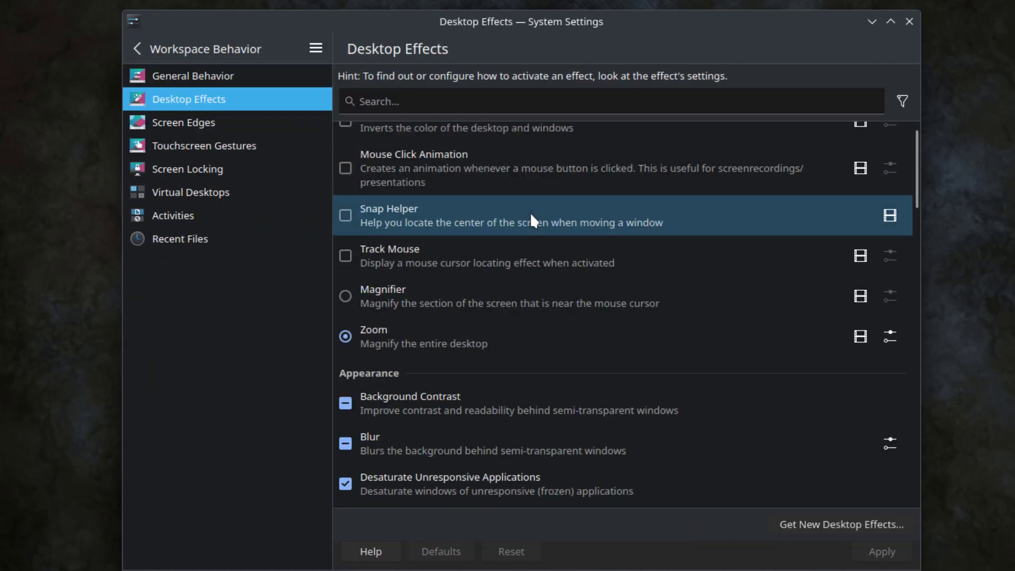
{"action": "scroll", "coordinate": [560, 255], "scroll_direction": "down", "scroll_amount": 6}
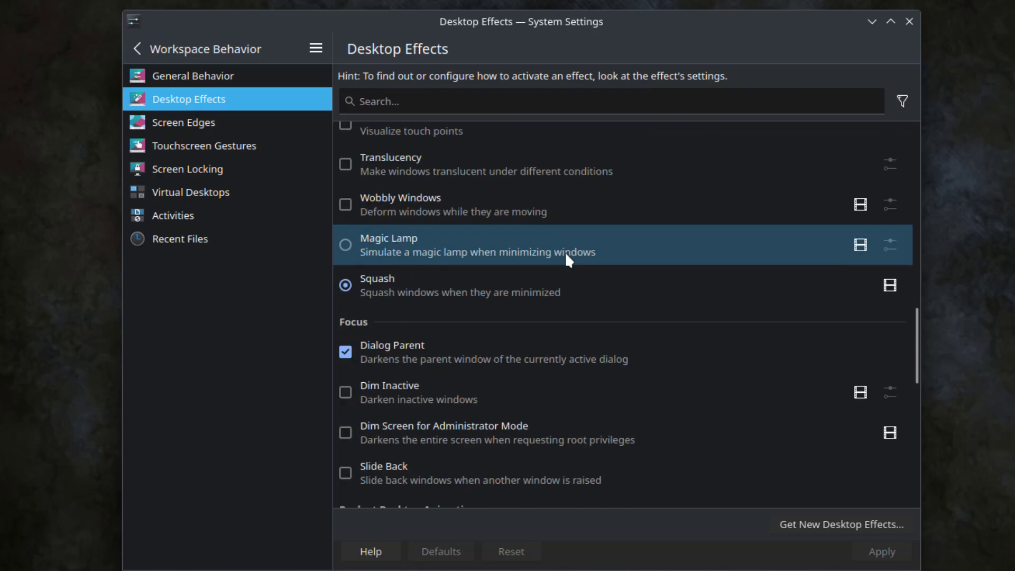
{"action": "scroll", "coordinate": [571, 250], "scroll_direction": "down", "scroll_amount": 5}
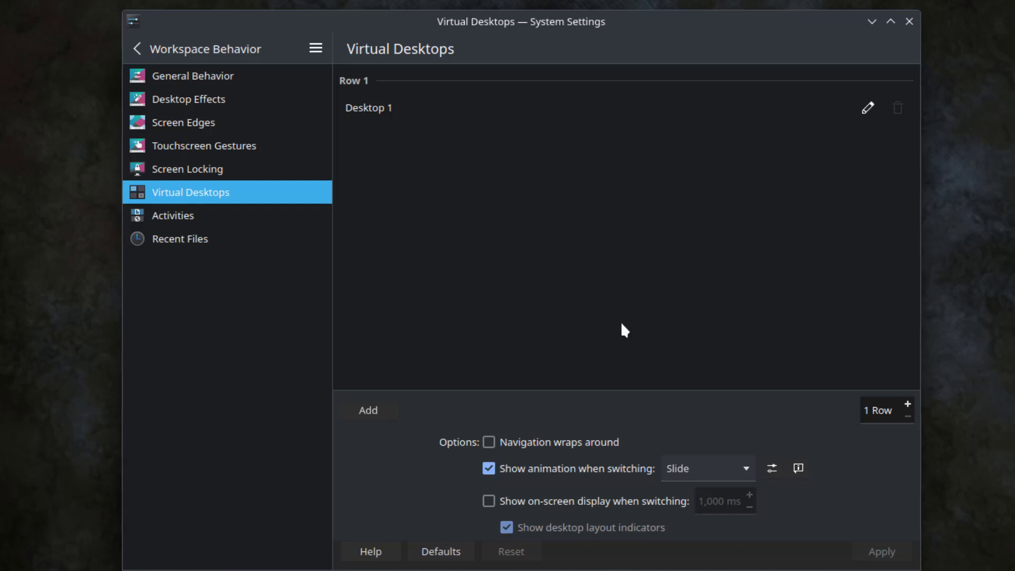
Step: View Activities and Recent Files, then the titlebar, window action, movement and advanced Window Behavior tabs
{"action": "left_click", "coordinate": [195, 214]}
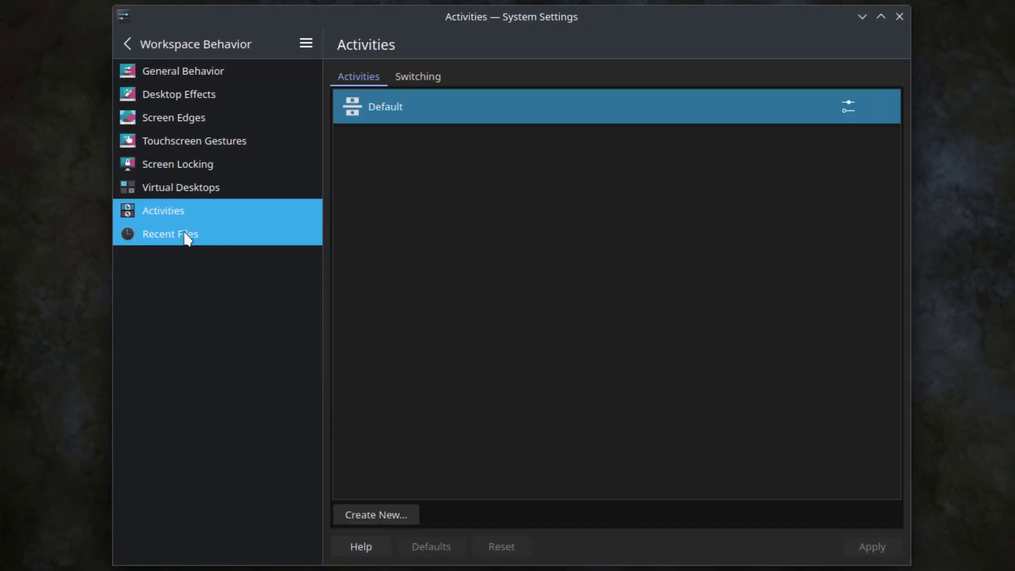
{"action": "left_click", "coordinate": [185, 235]}
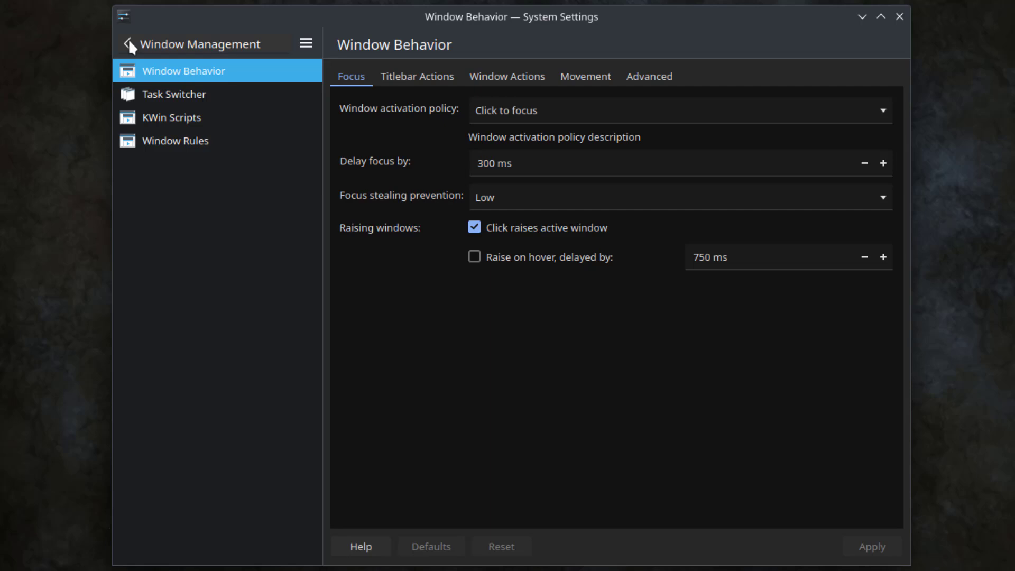
{"action": "left_click", "coordinate": [382, 76]}
{"action": "left_click", "coordinate": [550, 77]}
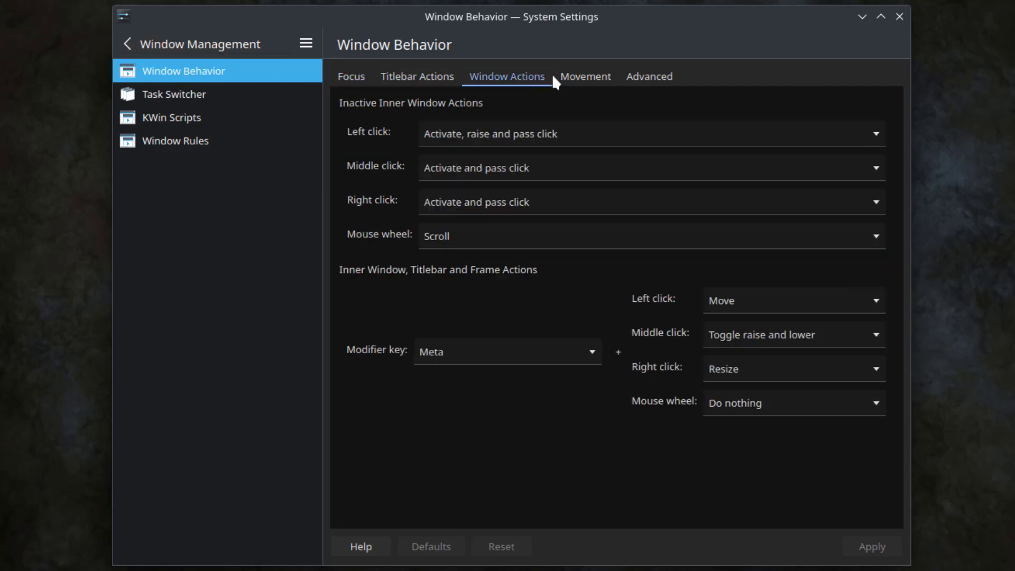
{"action": "left_click", "coordinate": [584, 76]}
{"action": "left_click", "coordinate": [661, 76]}
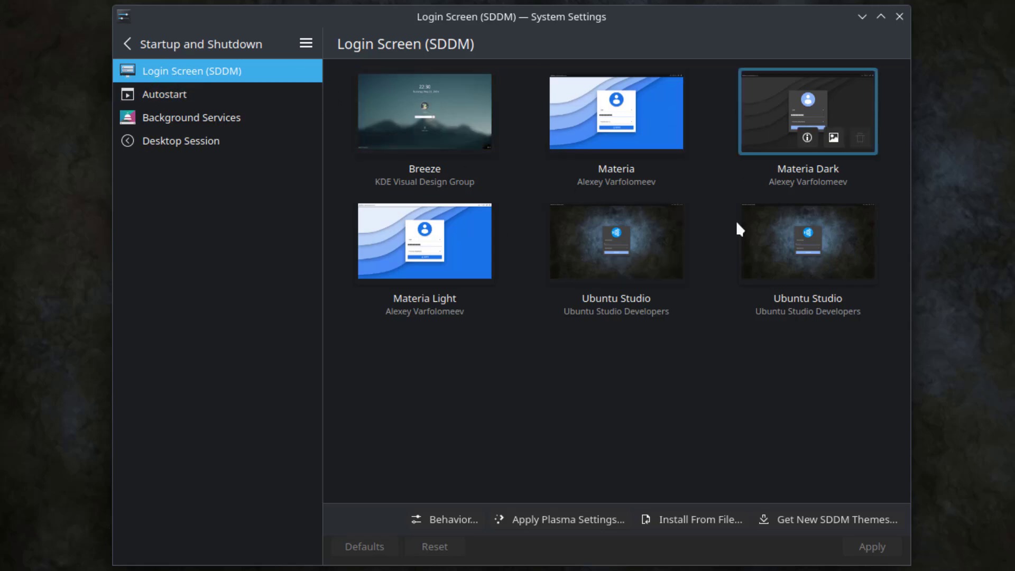
Step: Return to the categories and view the Notifications and Users pages
{"action": "left_click", "coordinate": [127, 44]}
{"action": "left_click", "coordinate": [195, 217]}
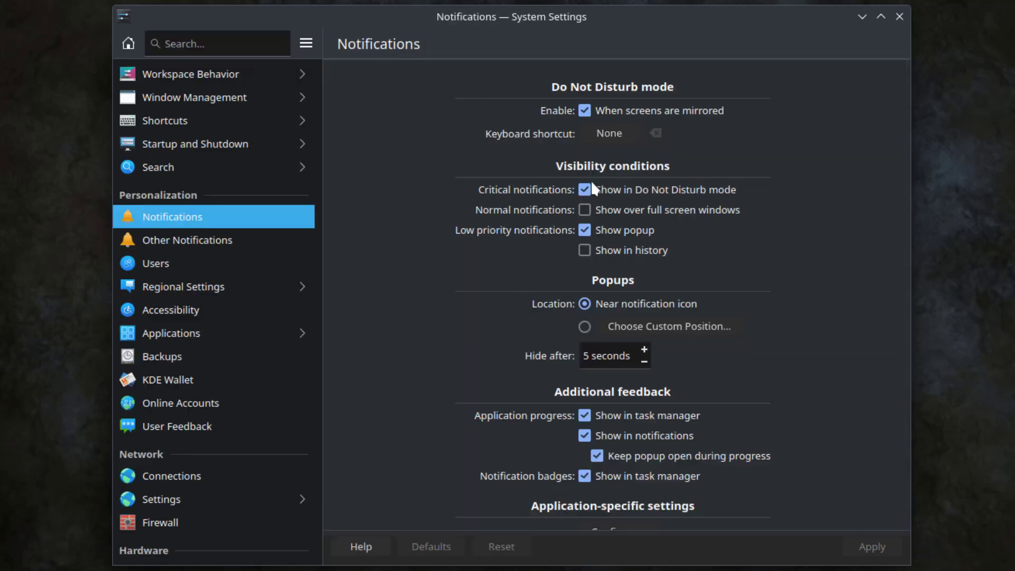
{"action": "left_click", "coordinate": [212, 264]}
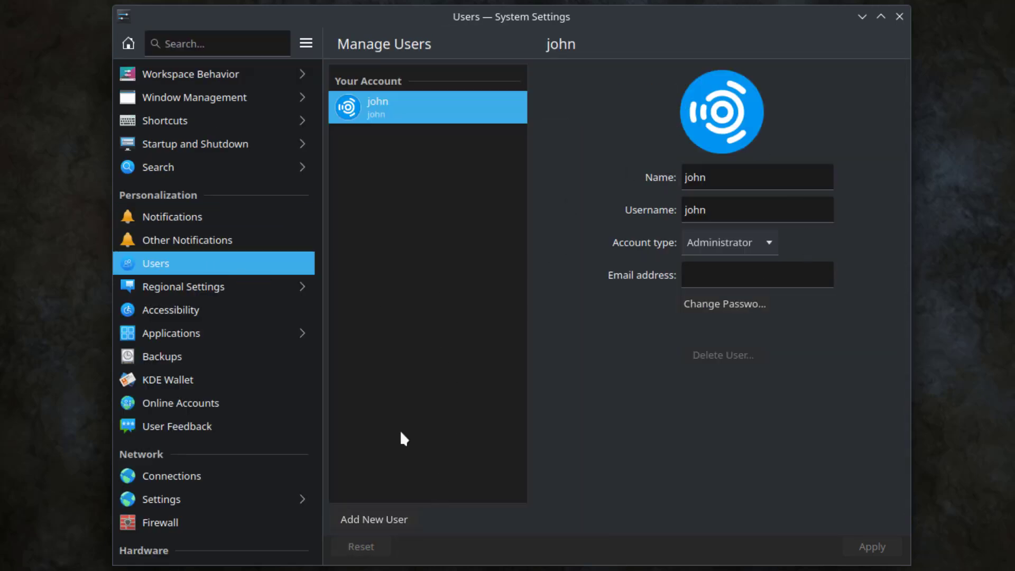
Step: View the account types for a new user, then browse the Regional and Accessibility settings
{"action": "left_click", "coordinate": [382, 522]}
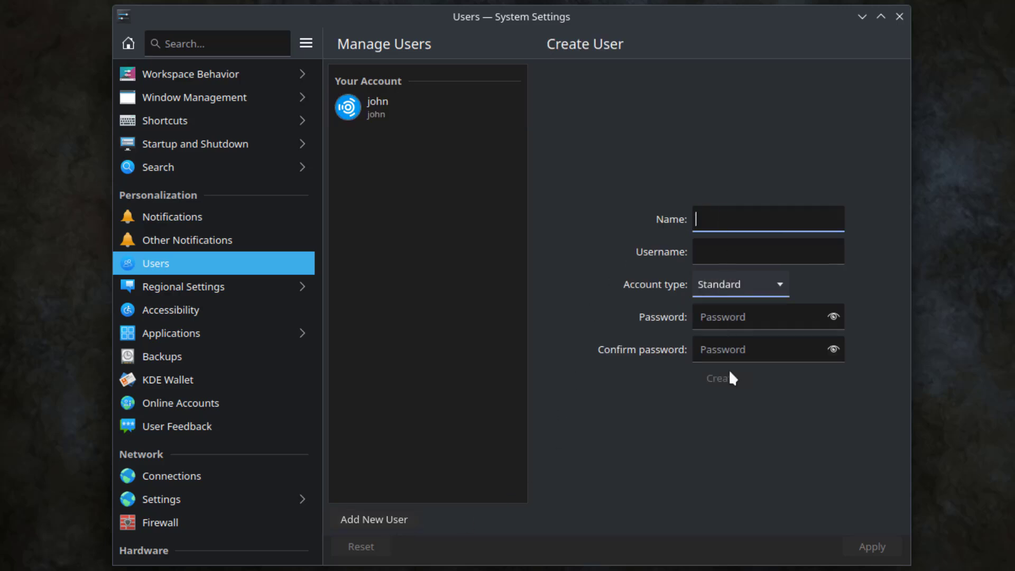
{"action": "left_click", "coordinate": [747, 293]}
{"action": "left_click", "coordinate": [174, 287]}
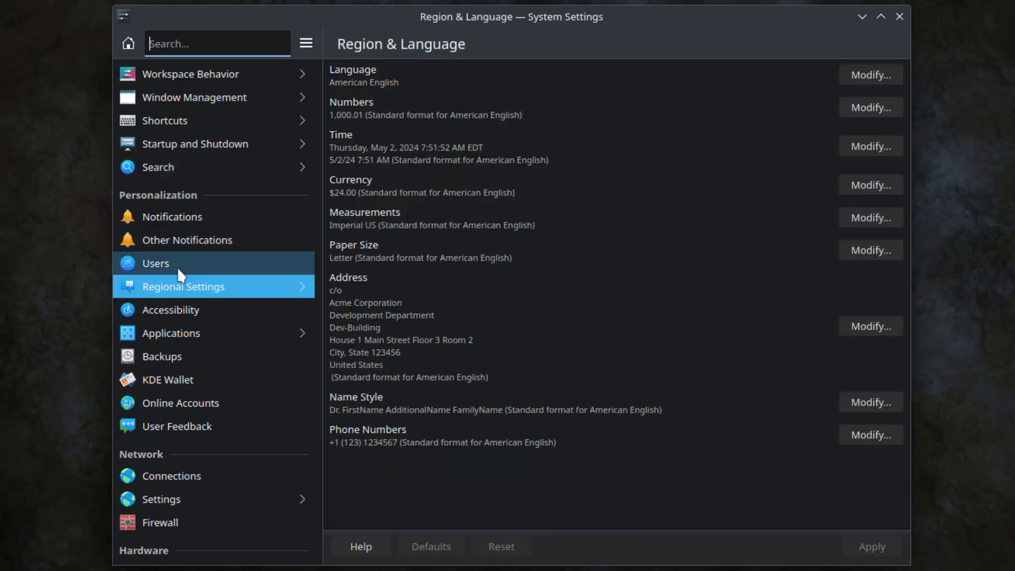
{"action": "left_click", "coordinate": [205, 309]}
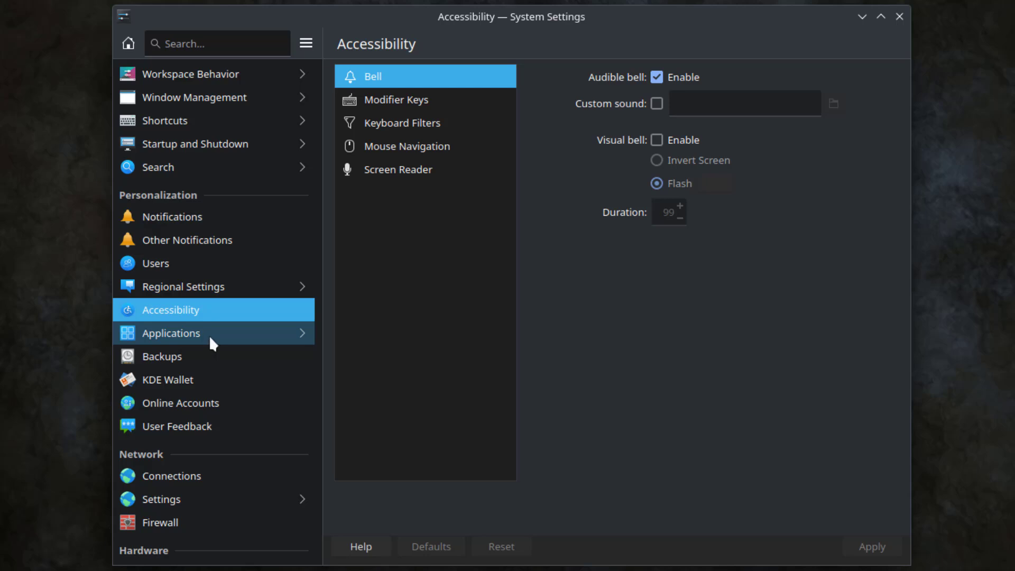
Step: Review the Applications settings: default folder locations, default applications, diagnostics, then Backups
{"action": "left_click", "coordinate": [213, 337]}
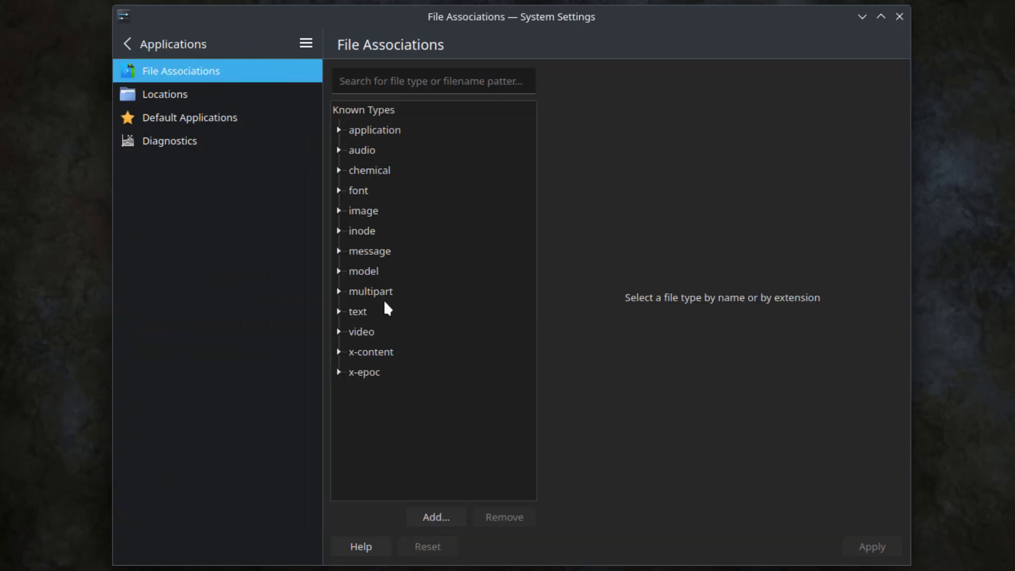
{"action": "left_click", "coordinate": [168, 94]}
{"action": "left_click", "coordinate": [170, 117]}
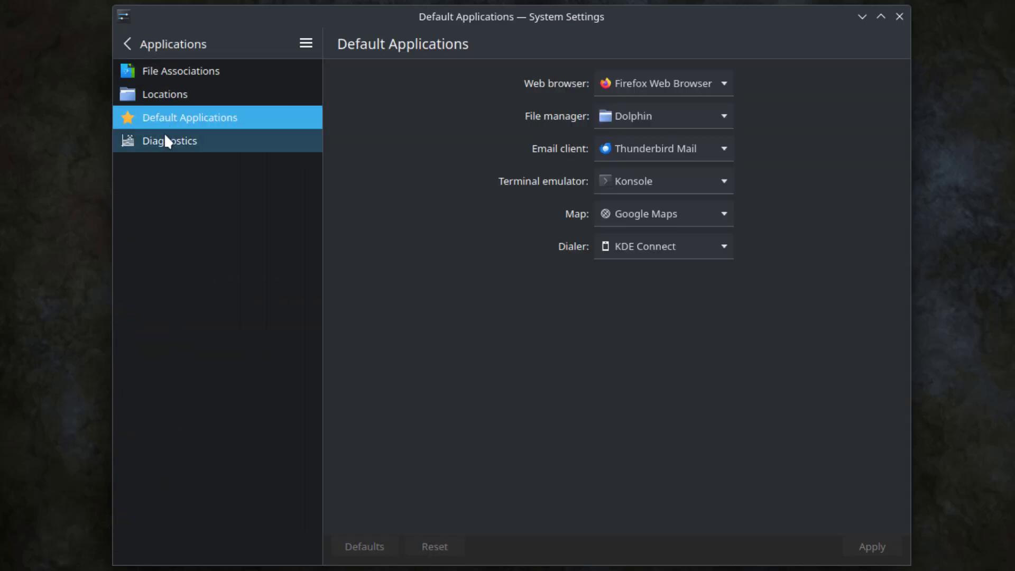
{"action": "left_click", "coordinate": [165, 138]}
{"action": "left_click", "coordinate": [127, 44]}
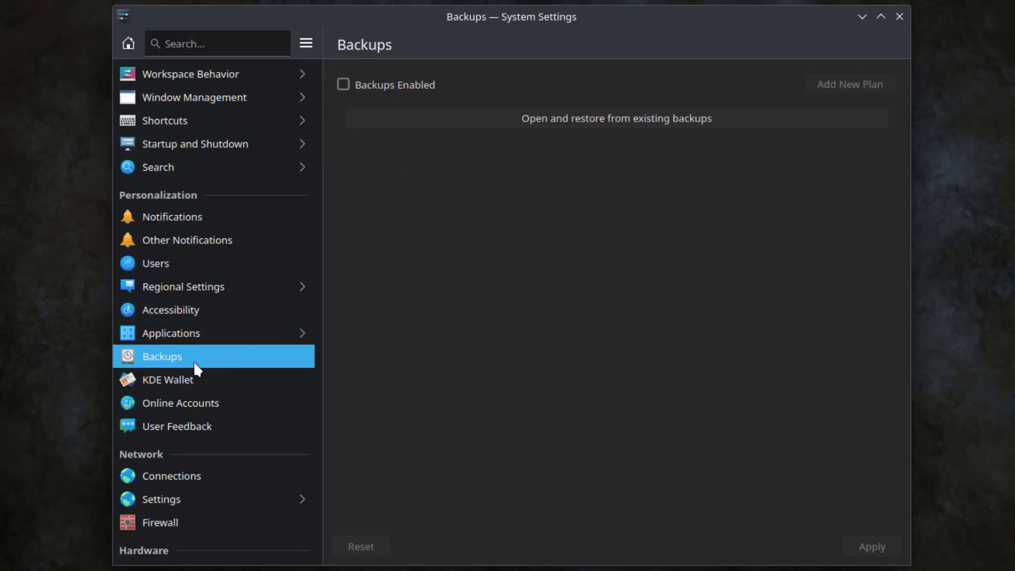
Step: View the KDE Wallet Access Control tab, return to Wallet Preferences, then show Connections
{"action": "left_click", "coordinate": [171, 378]}
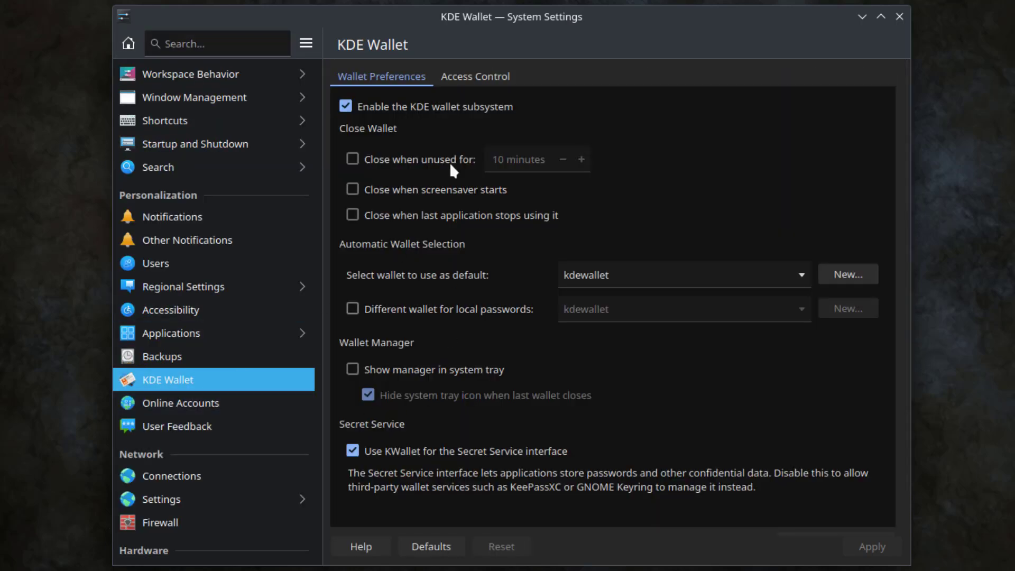
{"action": "left_click", "coordinate": [470, 76]}
{"action": "left_click", "coordinate": [398, 76]}
{"action": "left_click", "coordinate": [172, 473]}
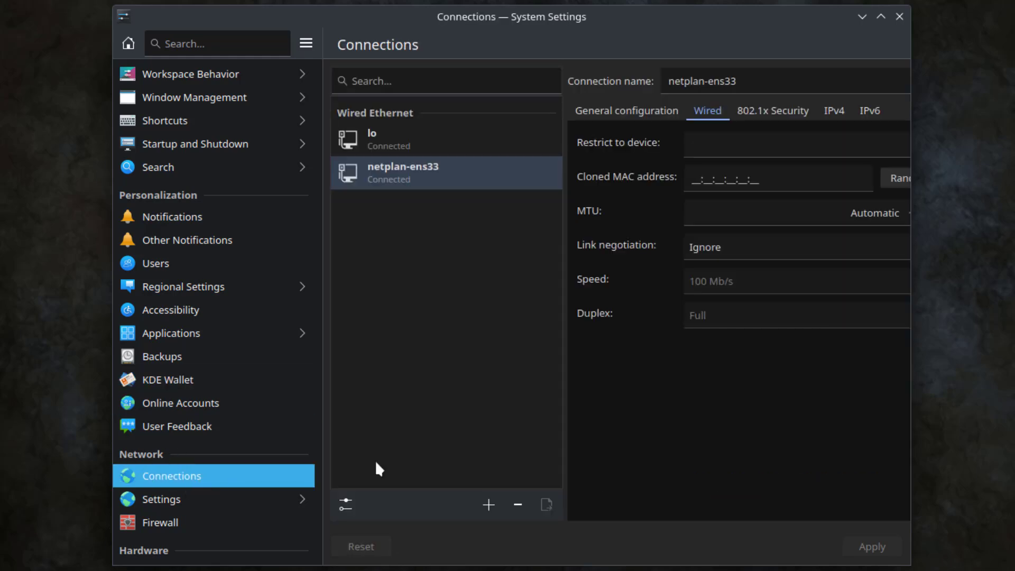
Step: Review the network Proxy, Connection Preferences, SSL, Cookies and Windows Shares pages
{"action": "left_click", "coordinate": [180, 500]}
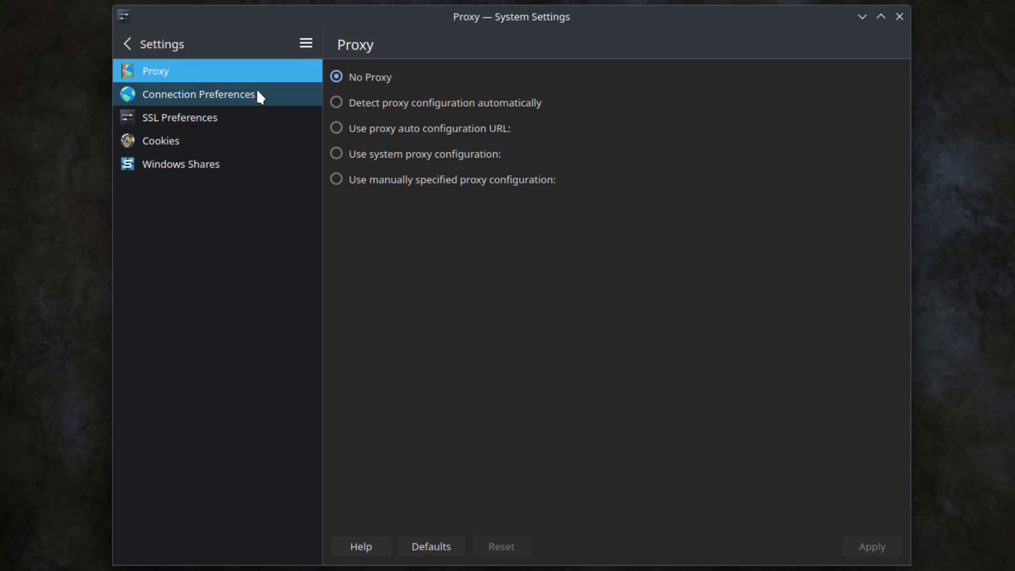
{"action": "left_click", "coordinate": [278, 98]}
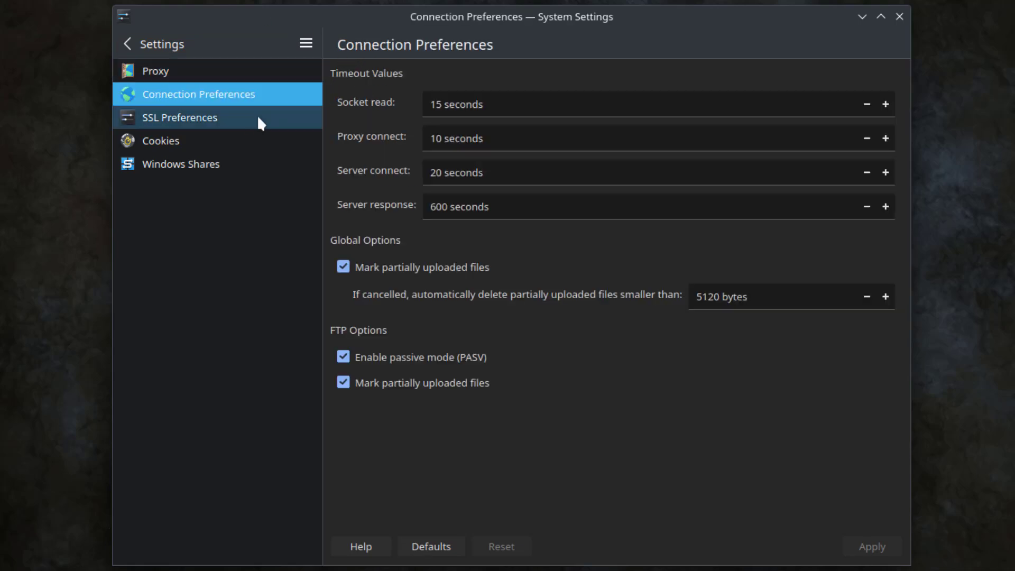
{"action": "left_click", "coordinate": [214, 121]}
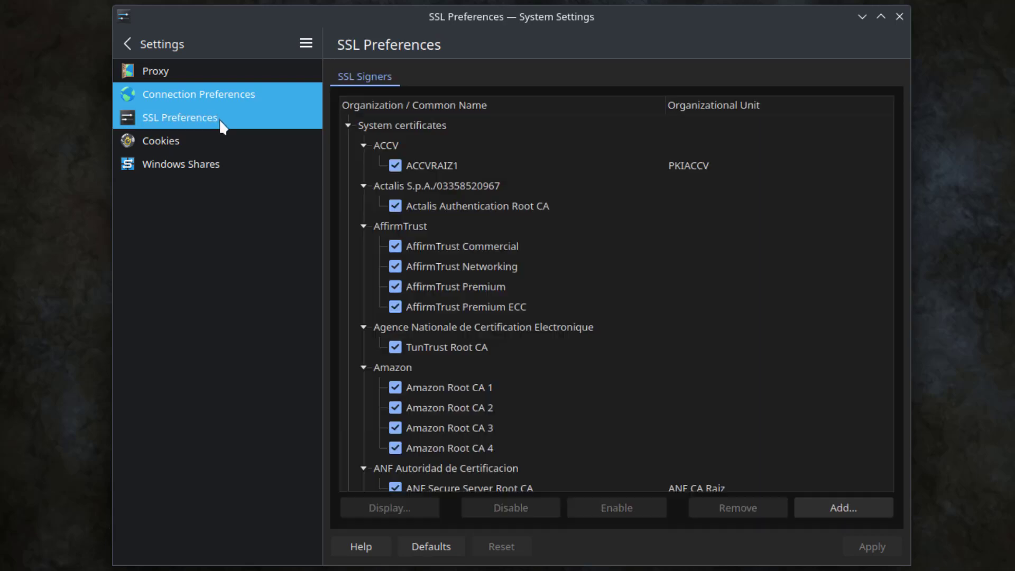
{"action": "left_click", "coordinate": [173, 138]}
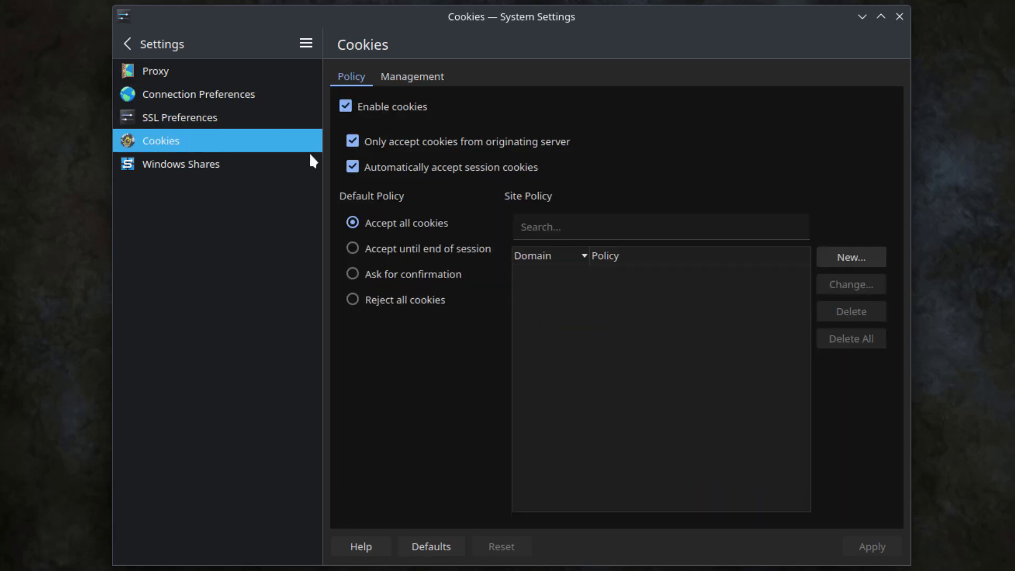
{"action": "left_click", "coordinate": [199, 173]}
Step: Authenticate with the password to open the Firewall page, showing it disabled
{"action": "left_click", "coordinate": [132, 43]}
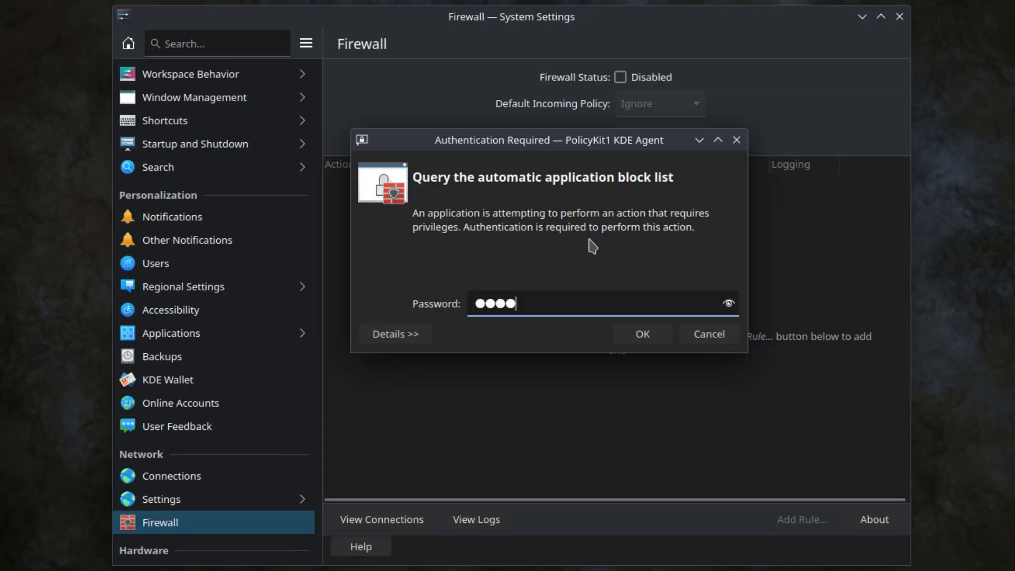
{"action": "left_click", "coordinate": [644, 334]}
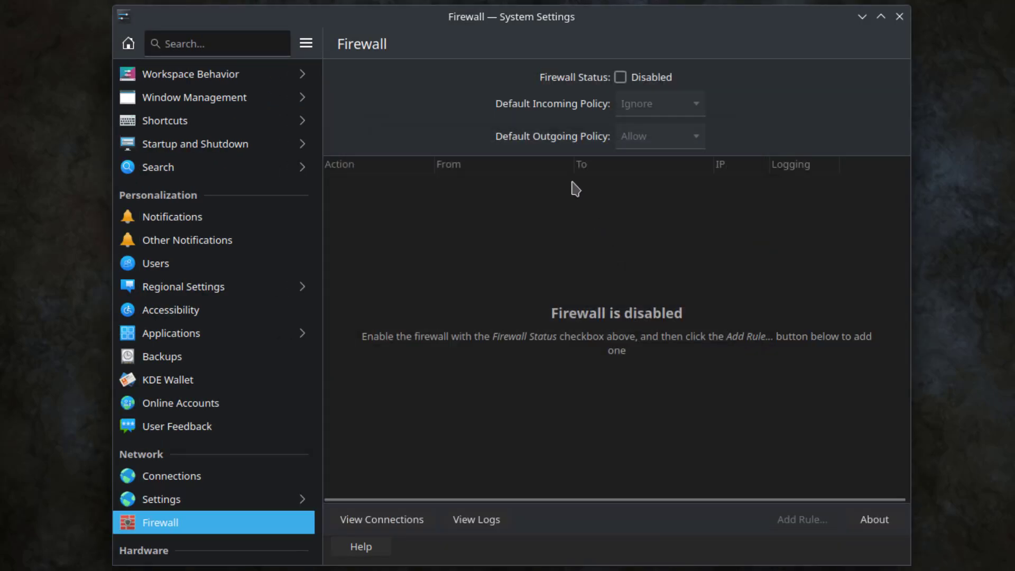
{"action": "scroll", "coordinate": [129, 185], "scroll_direction": "down", "scroll_amount": 10}
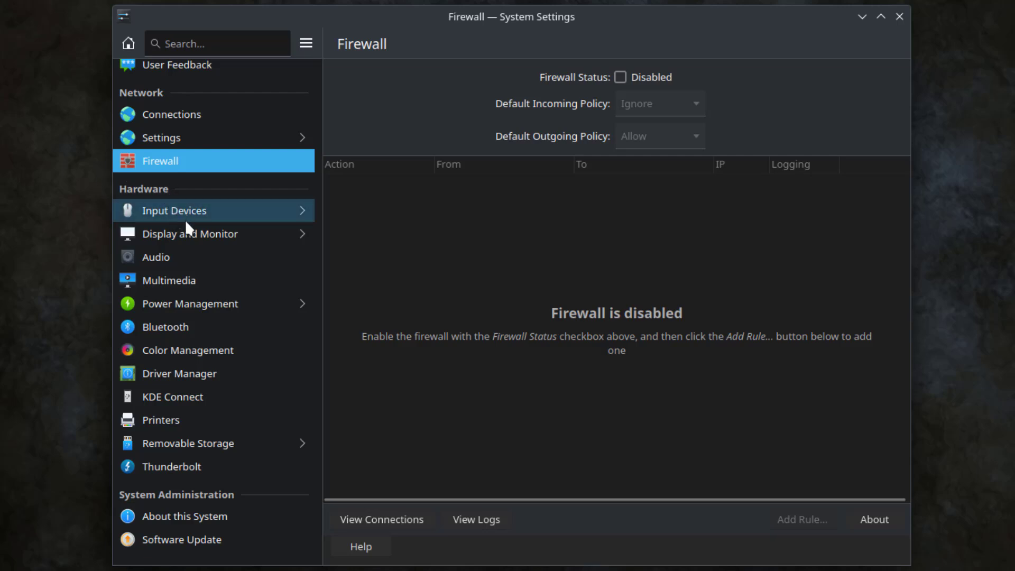
Step: Browse Audio, Multimedia, Power Management, Printers and Removable Storage, then view About this System
{"action": "left_click", "coordinate": [201, 255]}
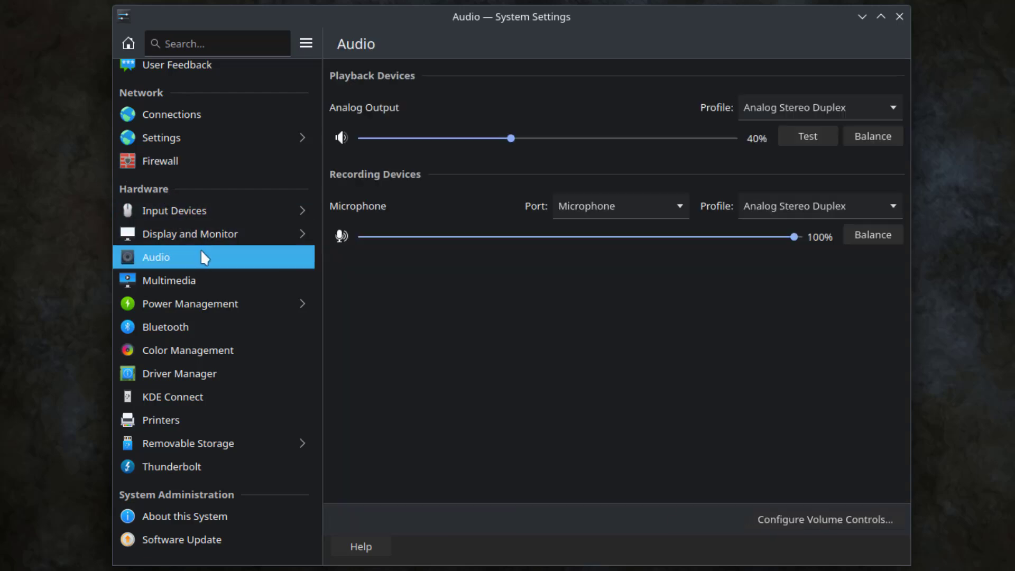
{"action": "key", "text": "Down"}
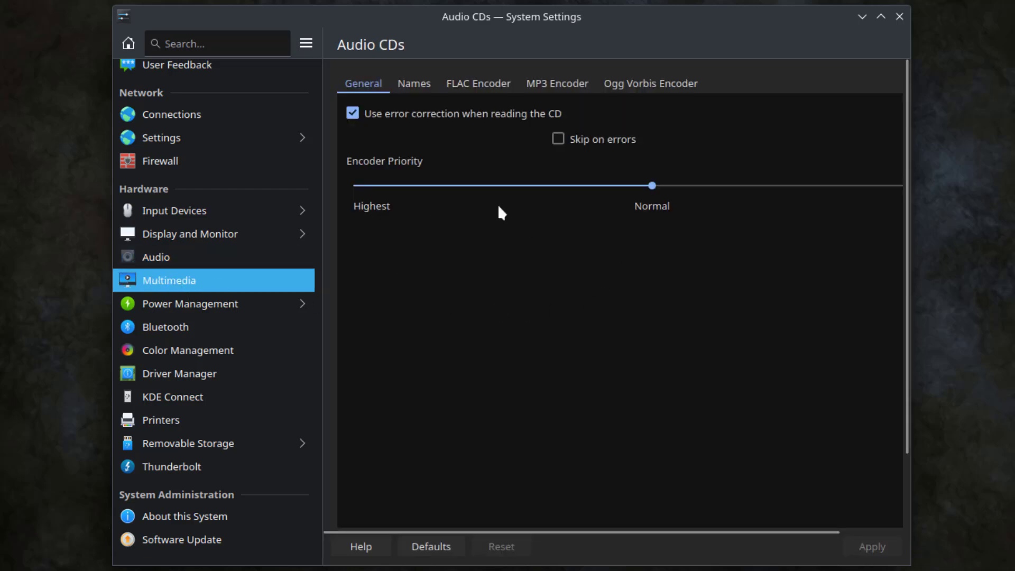
{"action": "left_click", "coordinate": [204, 306]}
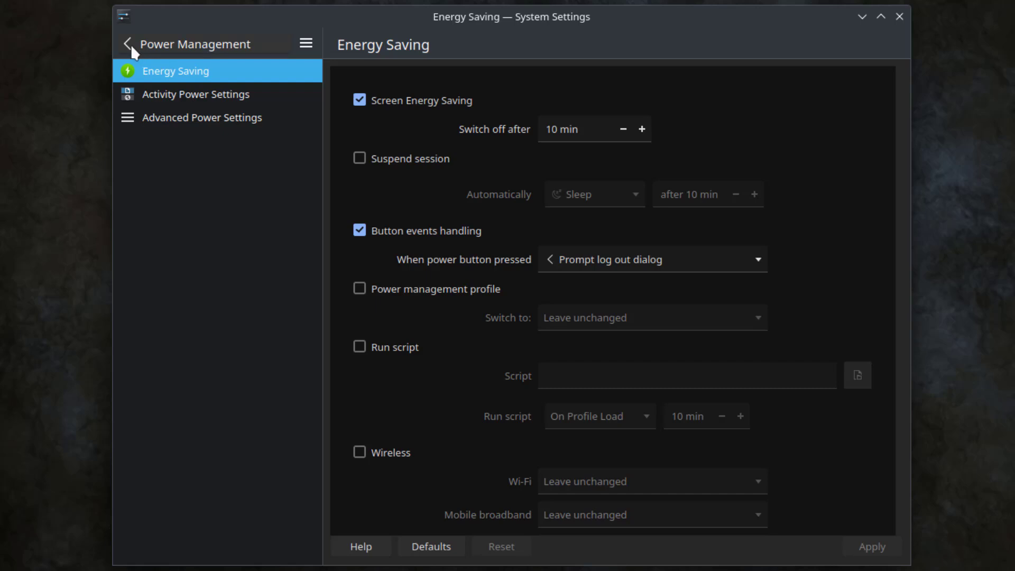
{"action": "left_click", "coordinate": [131, 43]}
{"action": "left_click", "coordinate": [249, 413]}
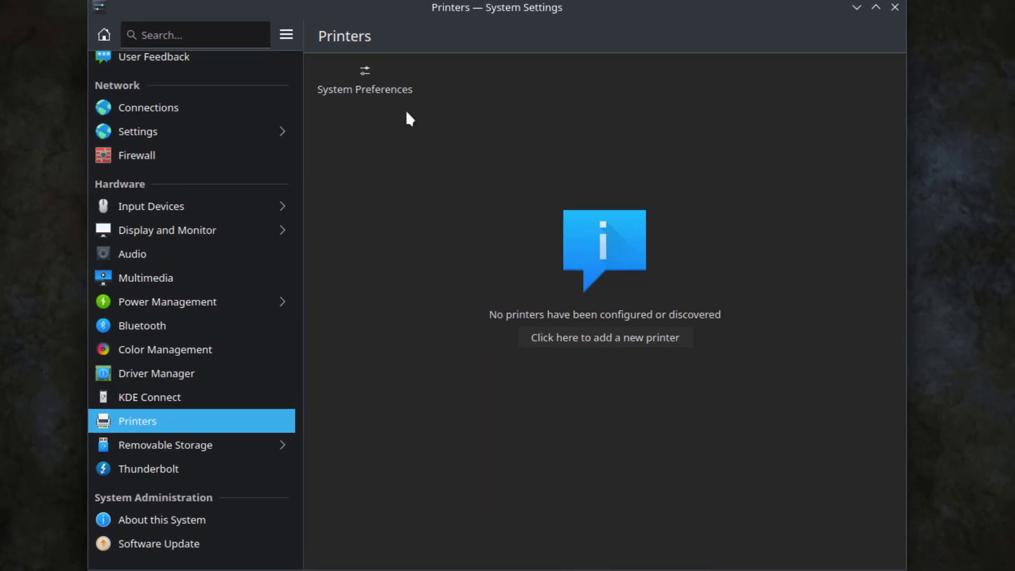
{"action": "left_click", "coordinate": [179, 444]}
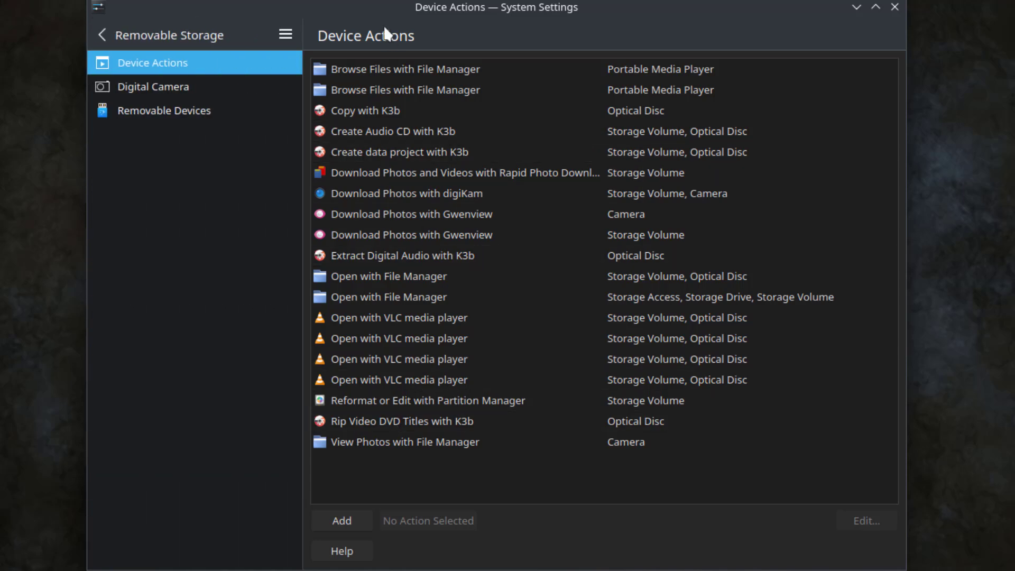
{"action": "key", "text": "alt+Left"}
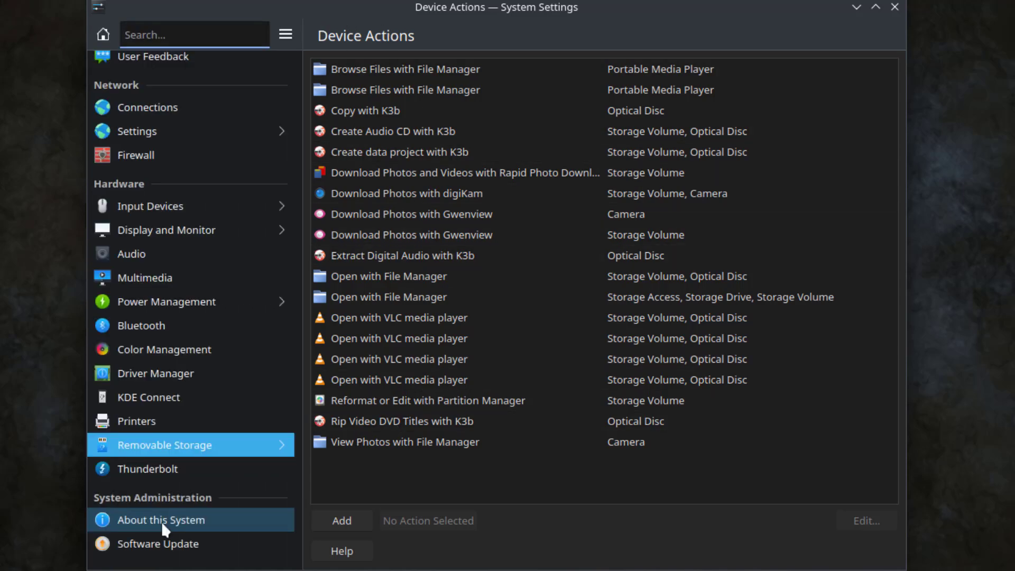
{"action": "left_click", "coordinate": [160, 521]}
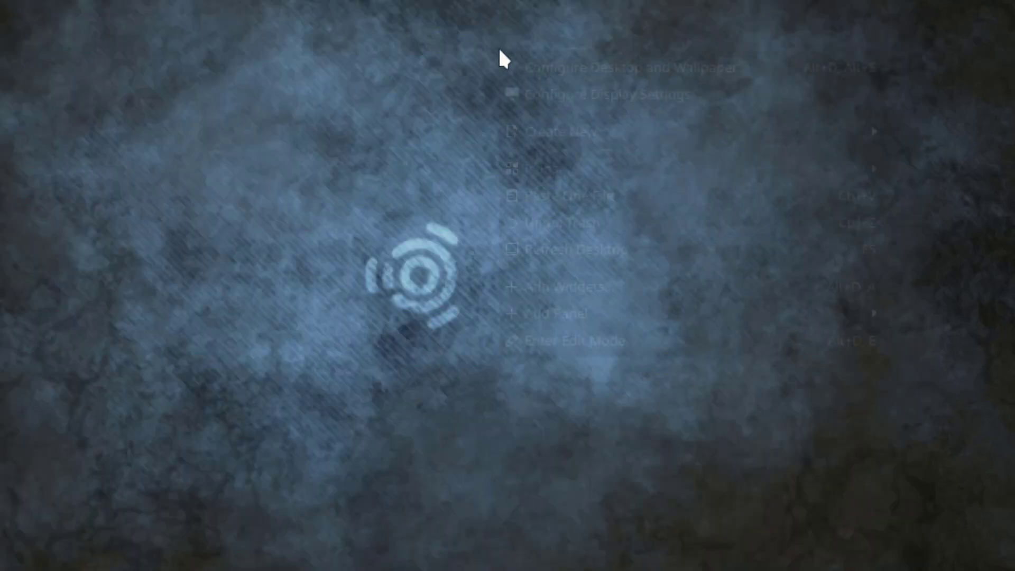
Step: Set the desktop wallpaper to Banaue and keep the change, then launch Discover
{"action": "right_click", "coordinate": [498, 50]}
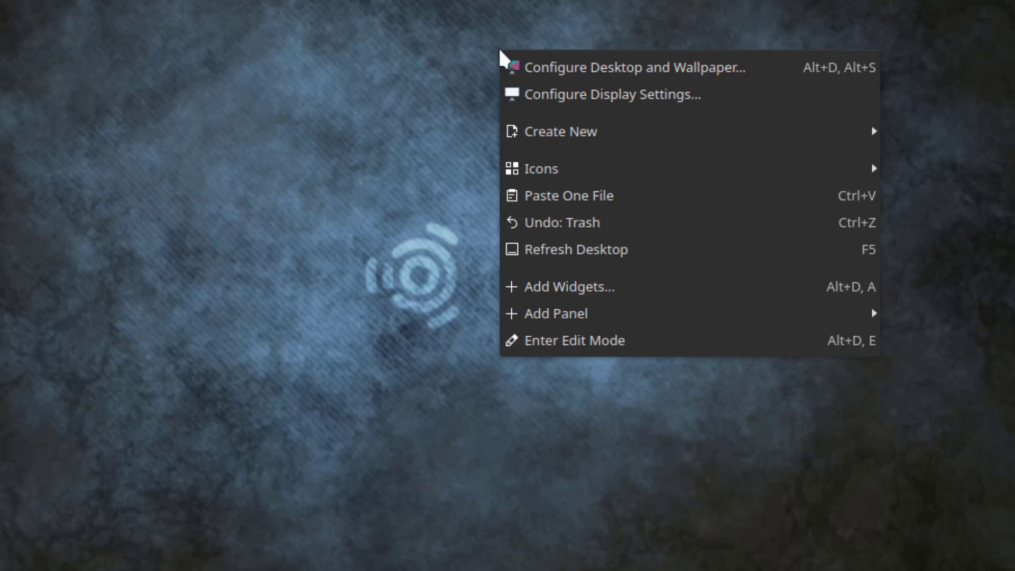
{"action": "left_click", "coordinate": [650, 71]}
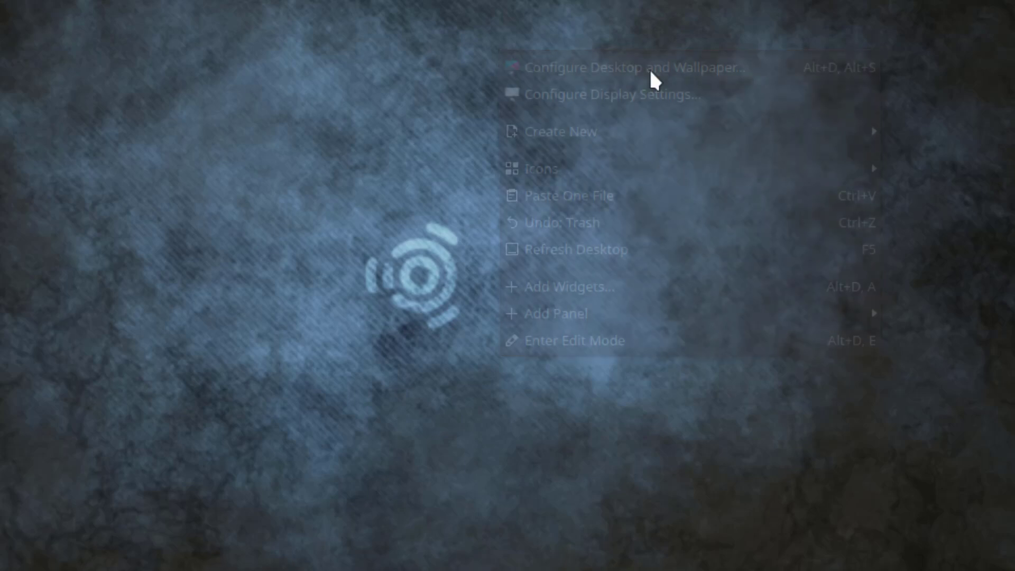
{"action": "scroll", "coordinate": [761, 370], "scroll_direction": "down", "scroll_amount": 2}
{"action": "scroll", "coordinate": [782, 375], "scroll_direction": "down", "scroll_amount": 5}
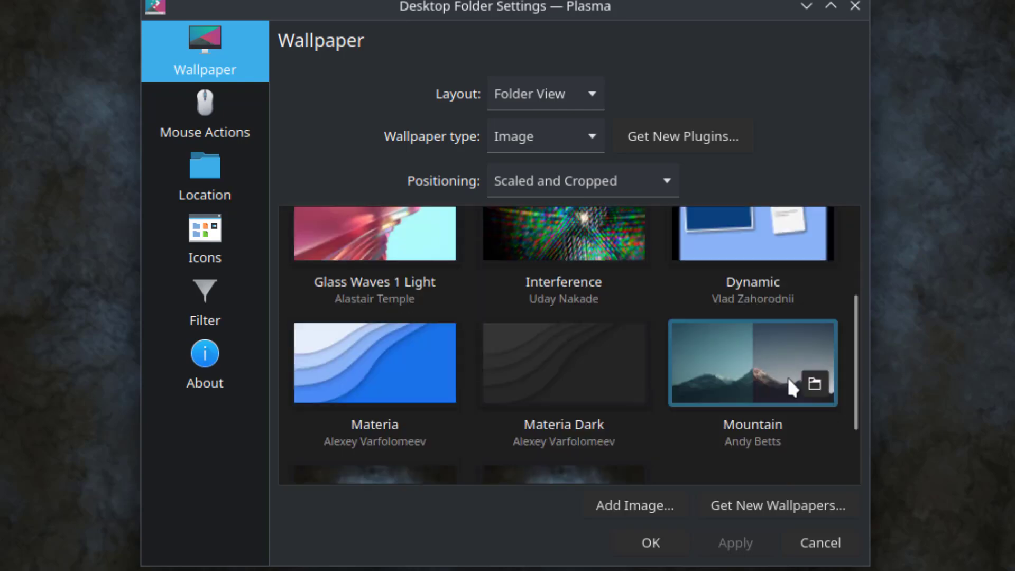
{"action": "scroll", "coordinate": [406, 275], "scroll_direction": "up", "scroll_amount": 7}
{"action": "left_click", "coordinate": [397, 256]}
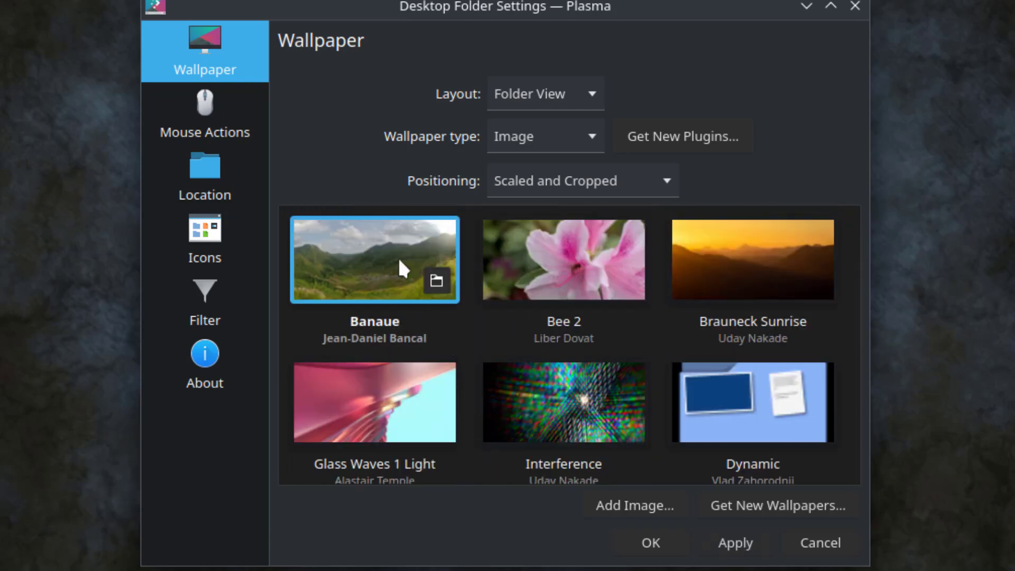
{"action": "left_click", "coordinate": [854, 7]}
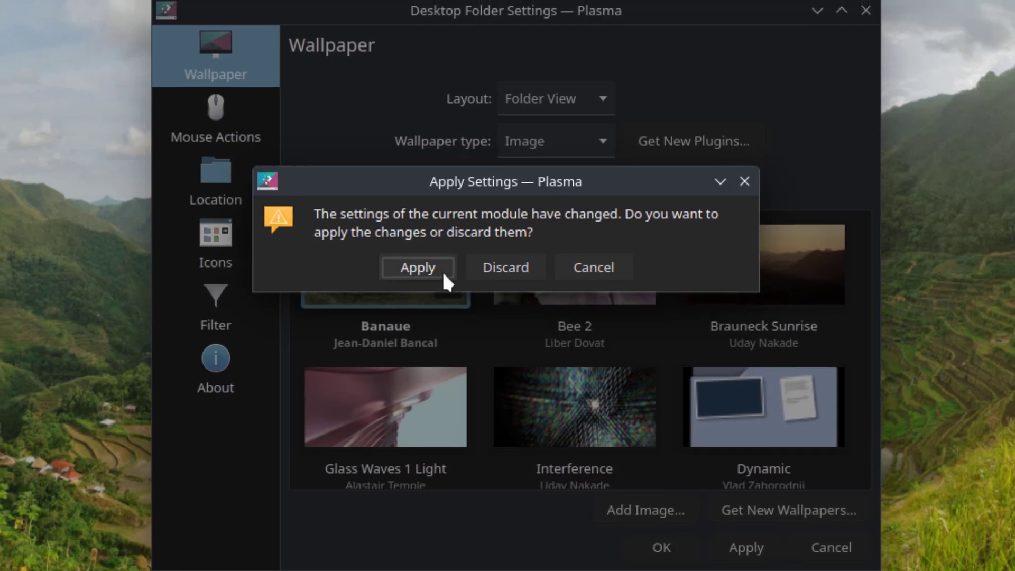
{"action": "left_click", "coordinate": [440, 267]}
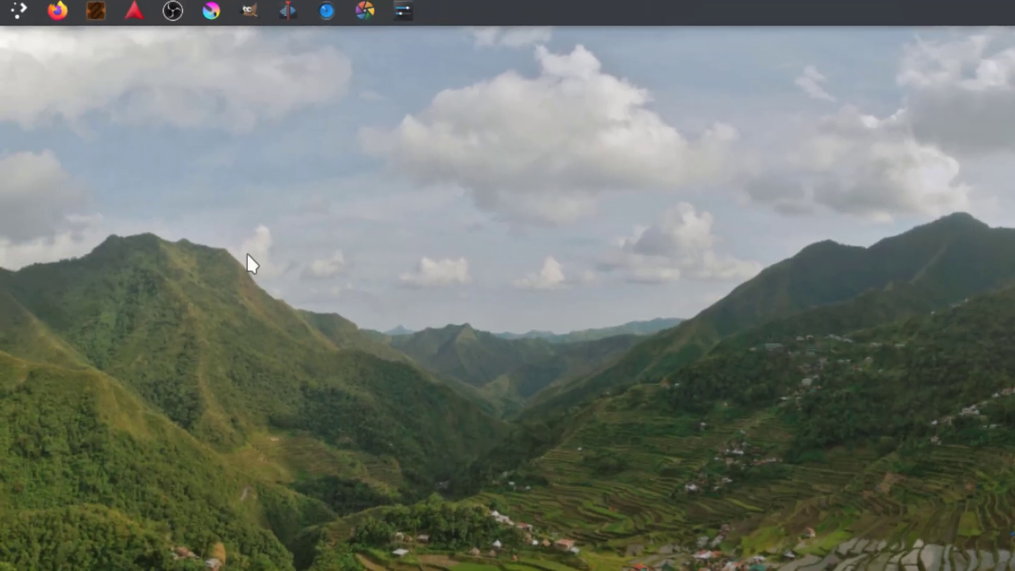
{"action": "left_click", "coordinate": [15, 11]}
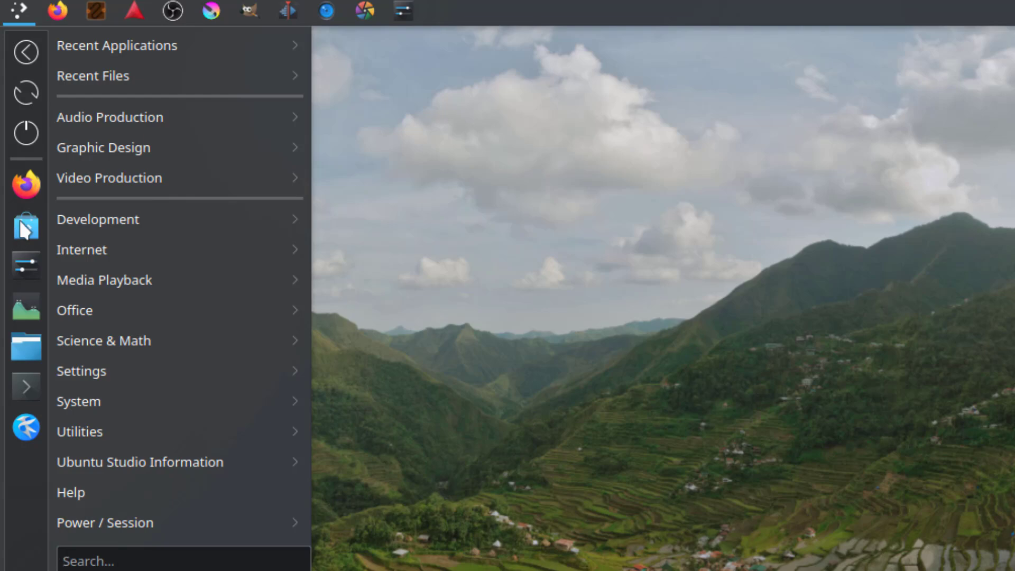
{"action": "left_click", "coordinate": [23, 228]}
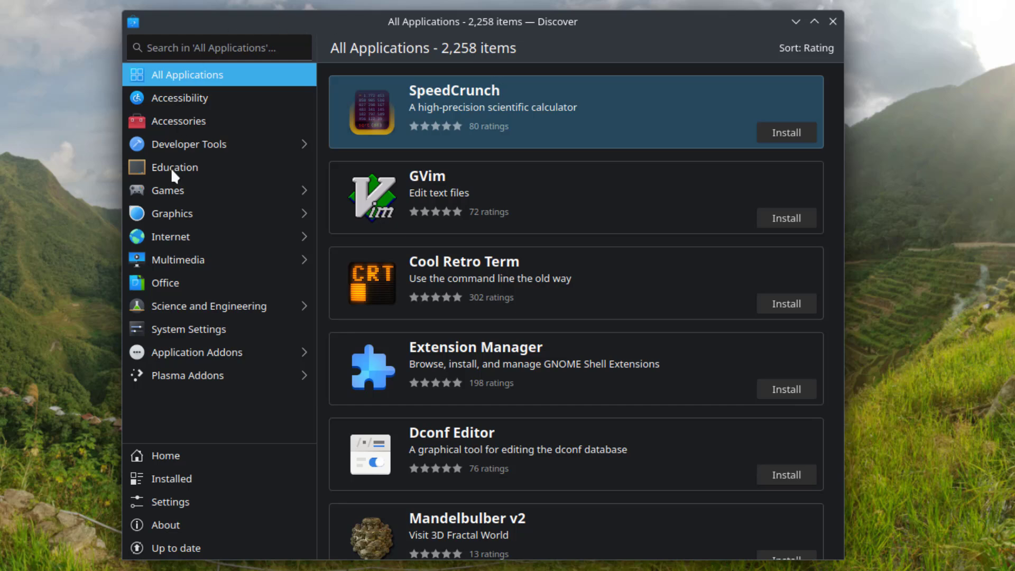
Step: Browse All Applications, Accessibility, Accessories and Developer Tools, then open VLC from Most Popular
{"action": "scroll", "coordinate": [707, 331], "scroll_direction": "down", "scroll_amount": 3}
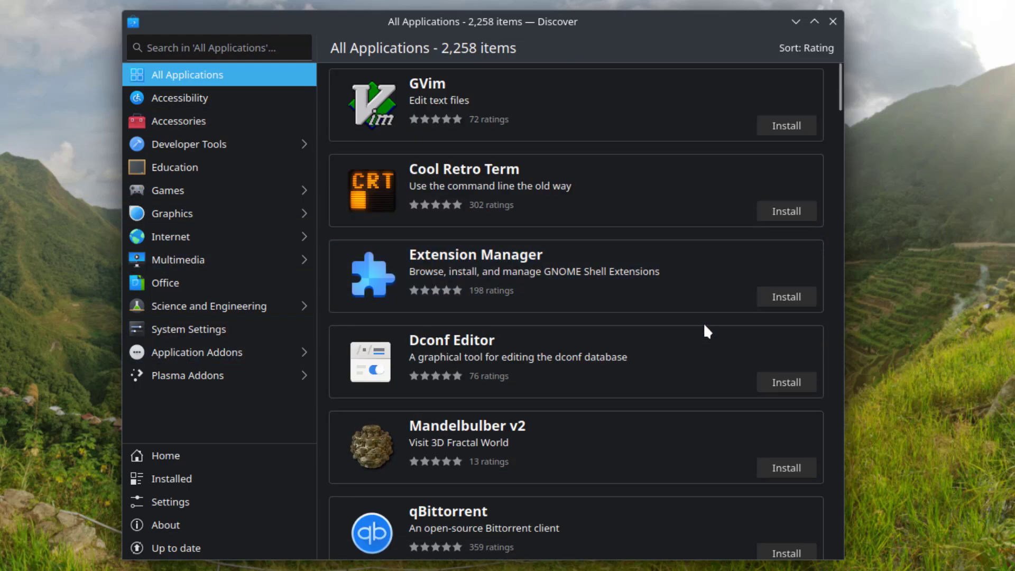
{"action": "scroll", "coordinate": [703, 332], "scroll_direction": "down", "scroll_amount": 7}
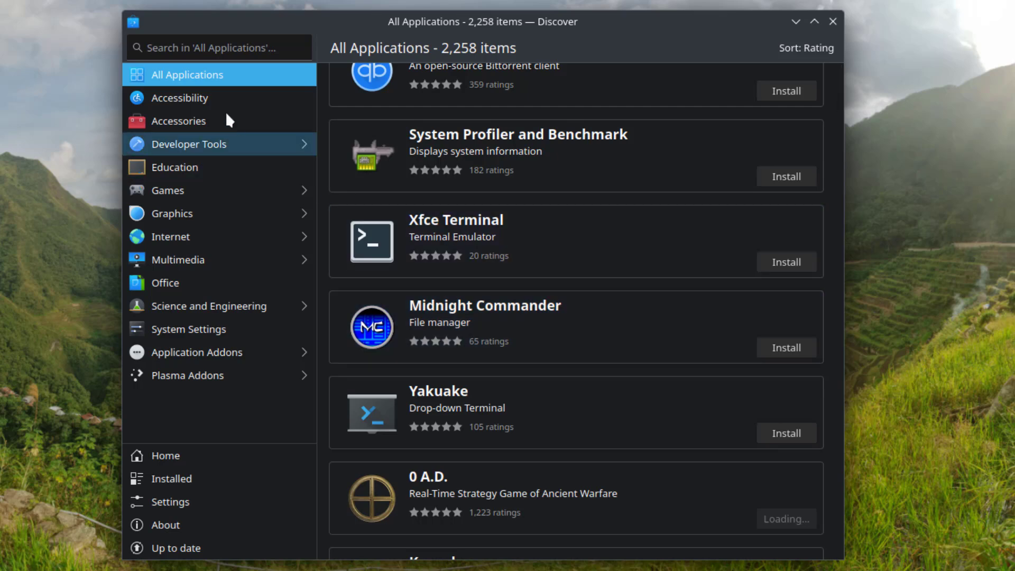
{"action": "left_click", "coordinate": [205, 106]}
{"action": "left_click", "coordinate": [199, 119]}
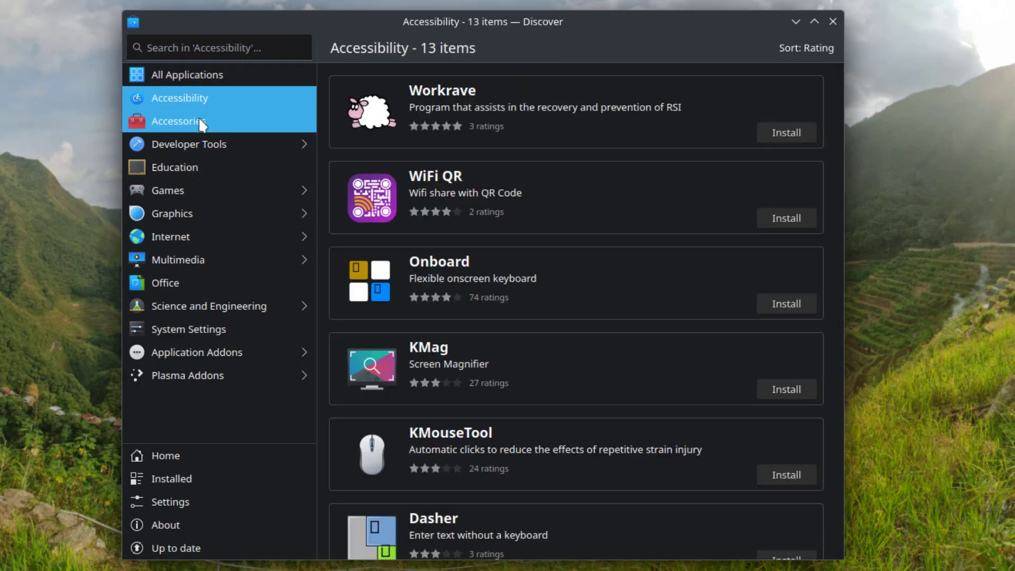
{"action": "left_click", "coordinate": [198, 142]}
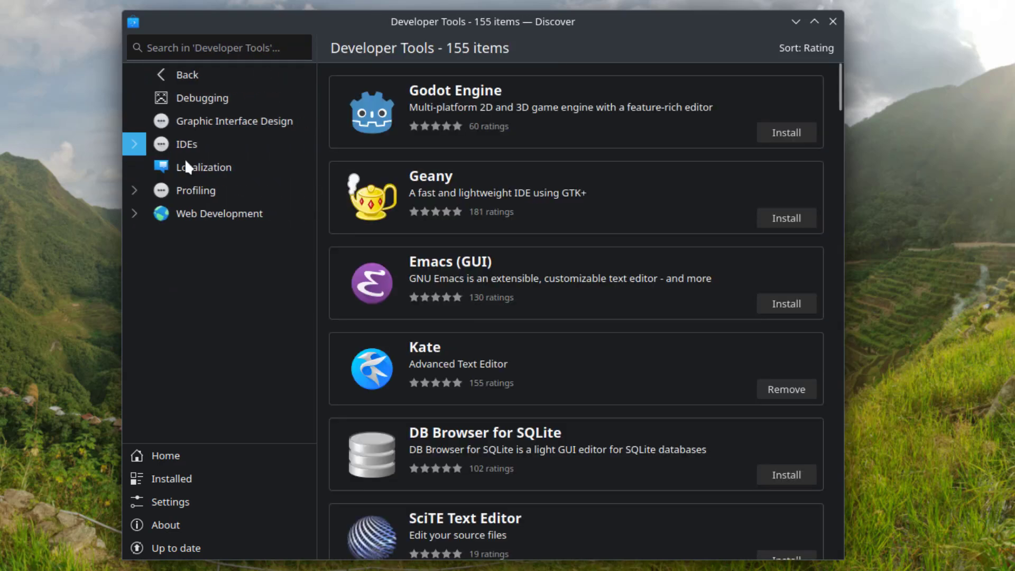
{"action": "left_click", "coordinate": [139, 75]}
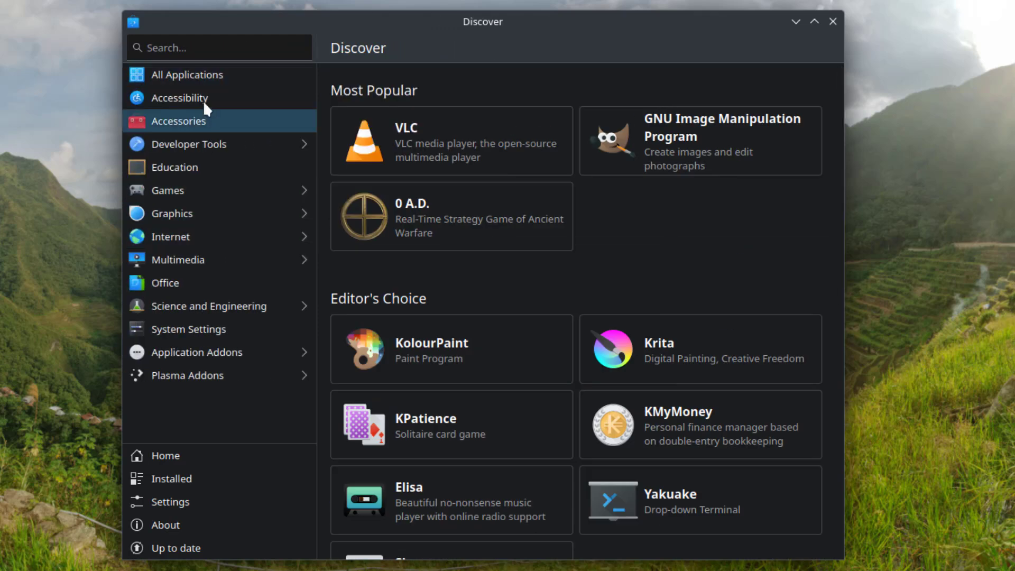
{"action": "left_click", "coordinate": [196, 50]}
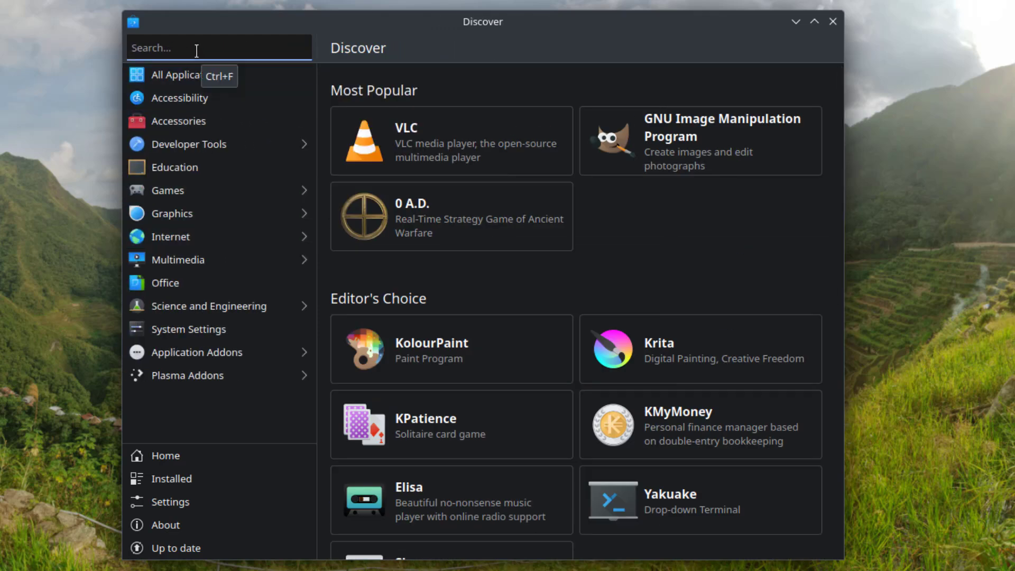
{"action": "left_click", "coordinate": [480, 133]}
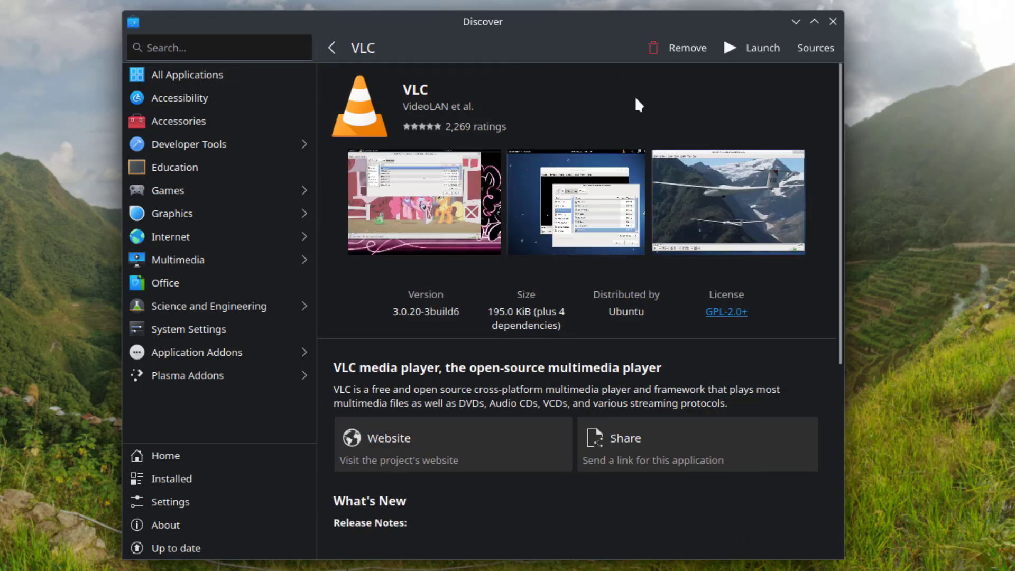